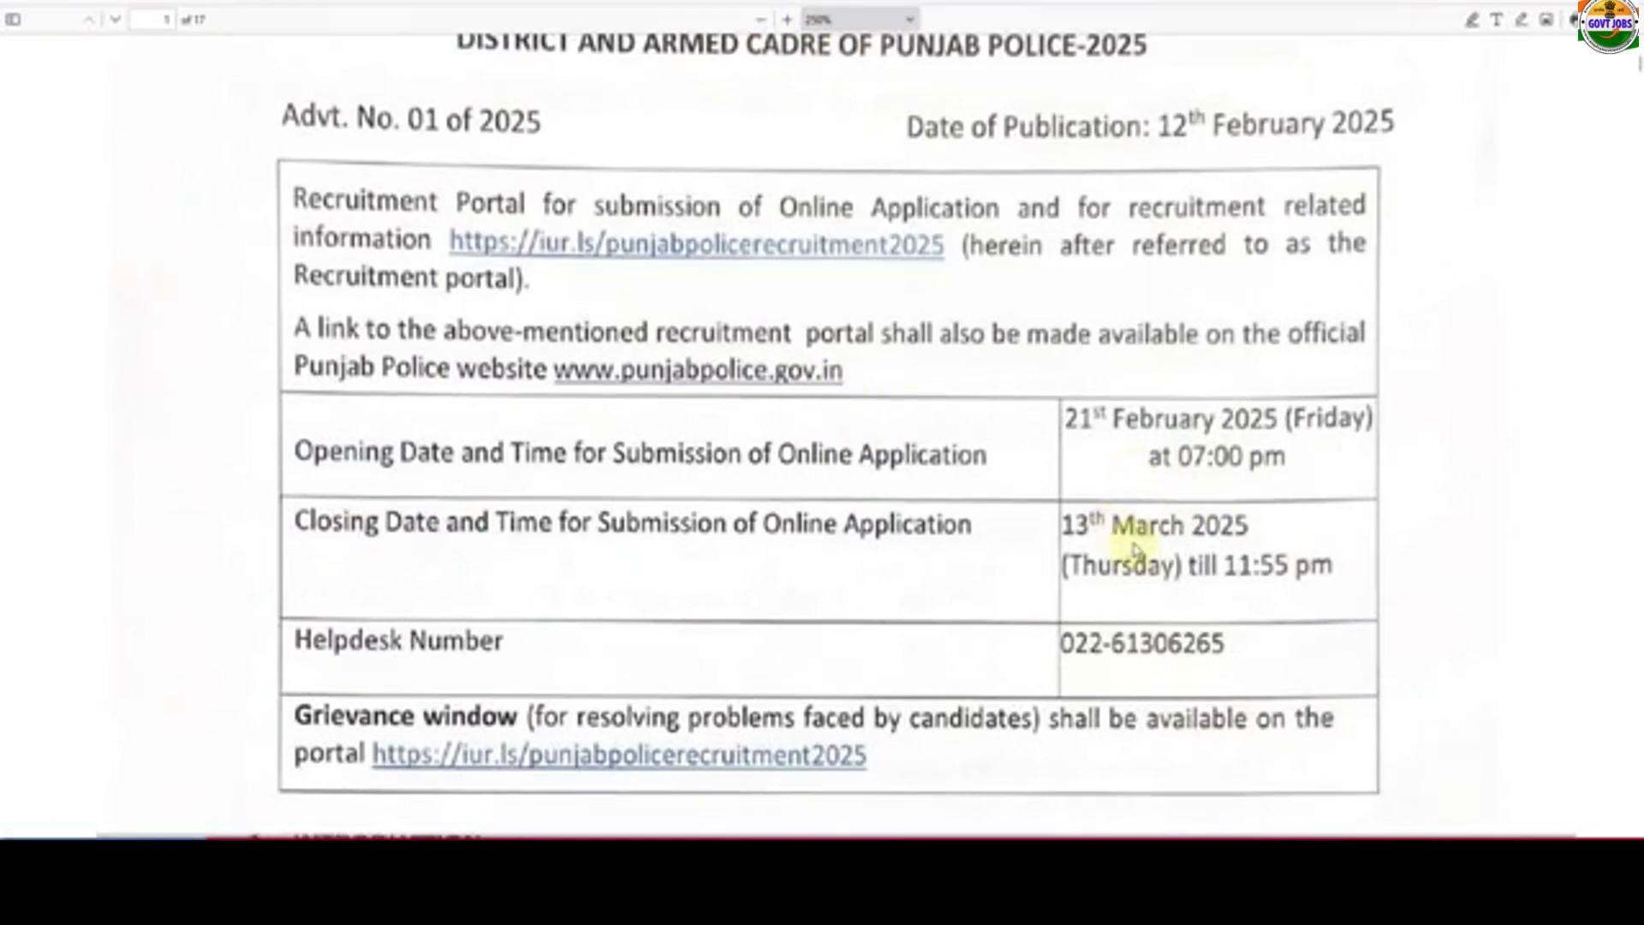
- Open candidate registration, accept the notices, and enter the candidate's first and last name
scroll(985, 506, "down", 15)
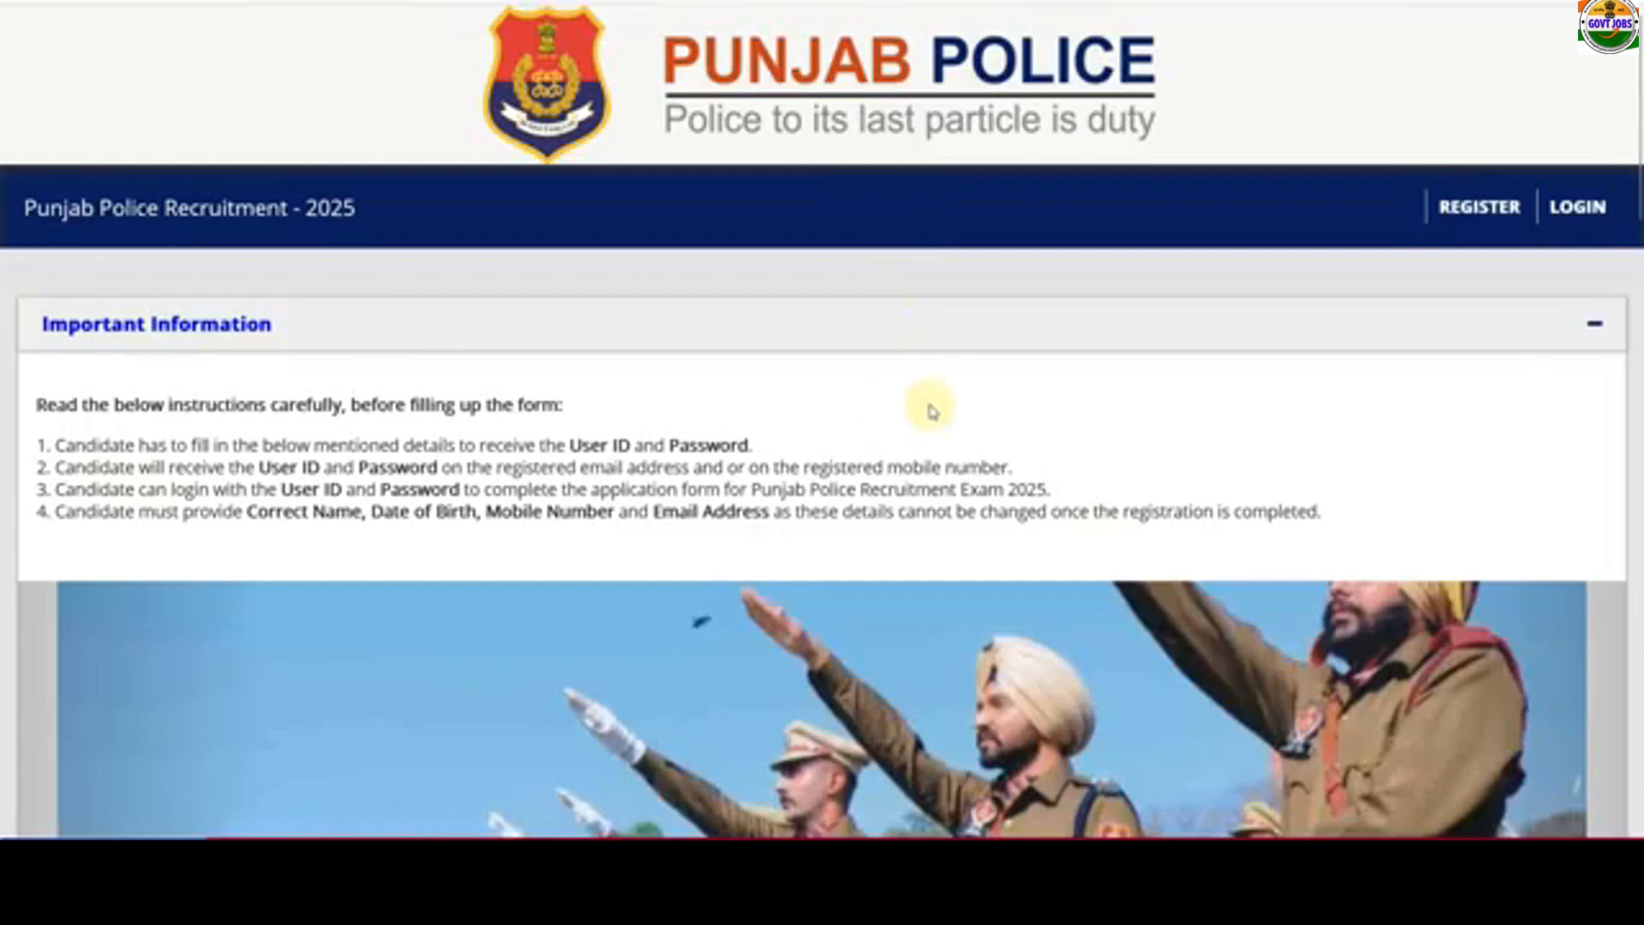
left_click(1472, 223)
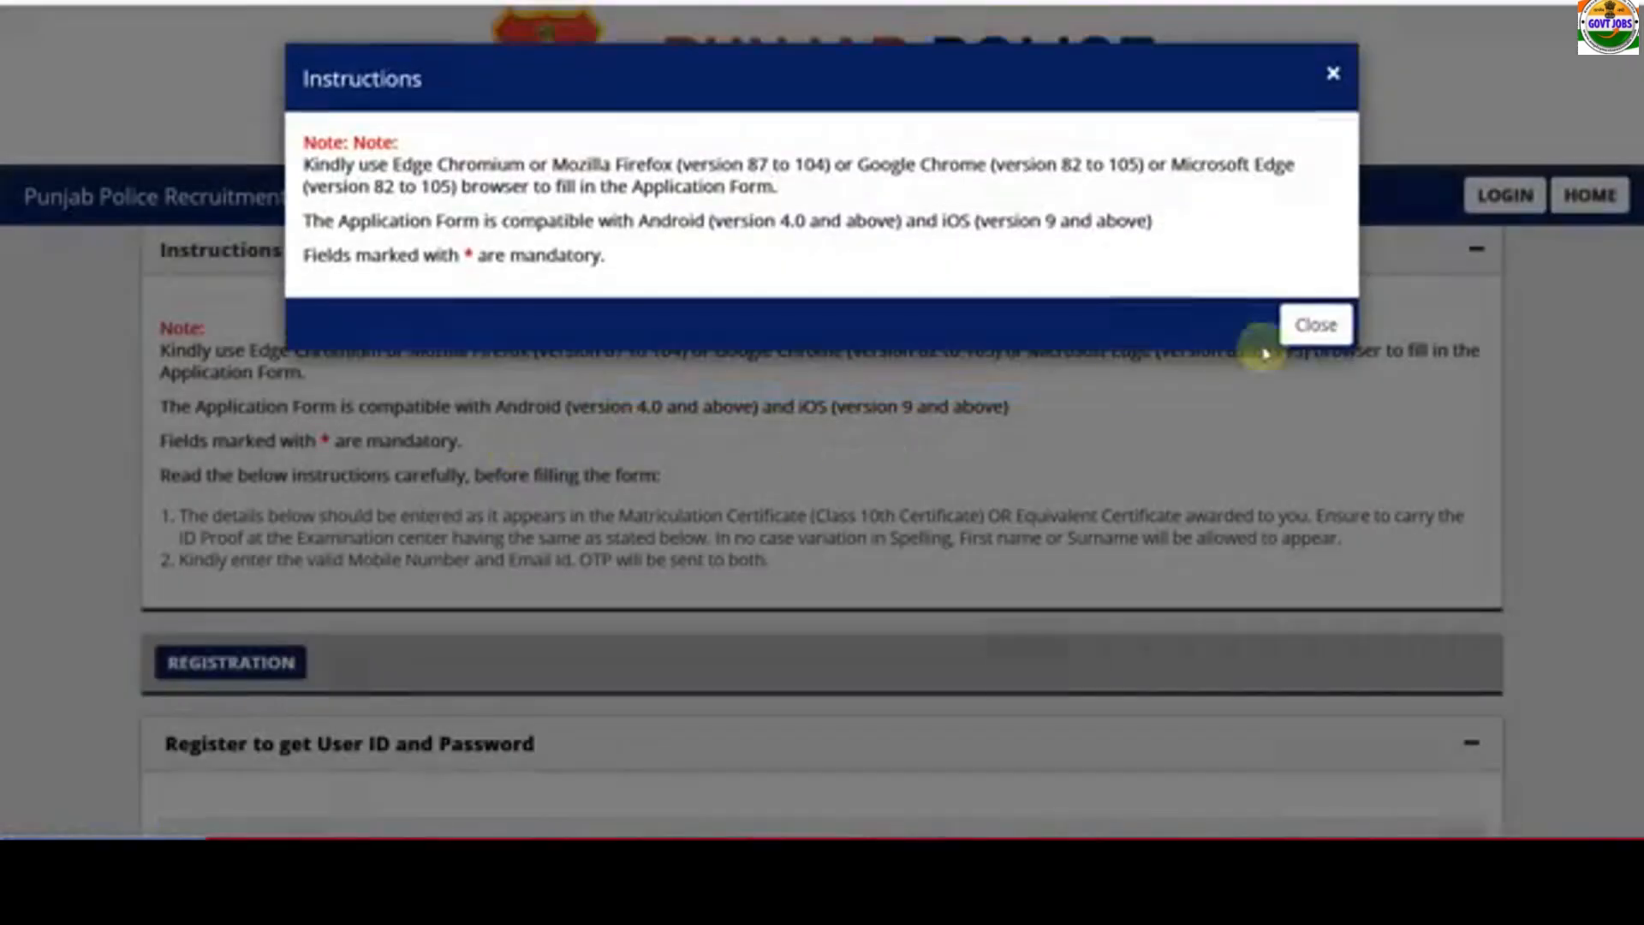
left_click(1314, 323)
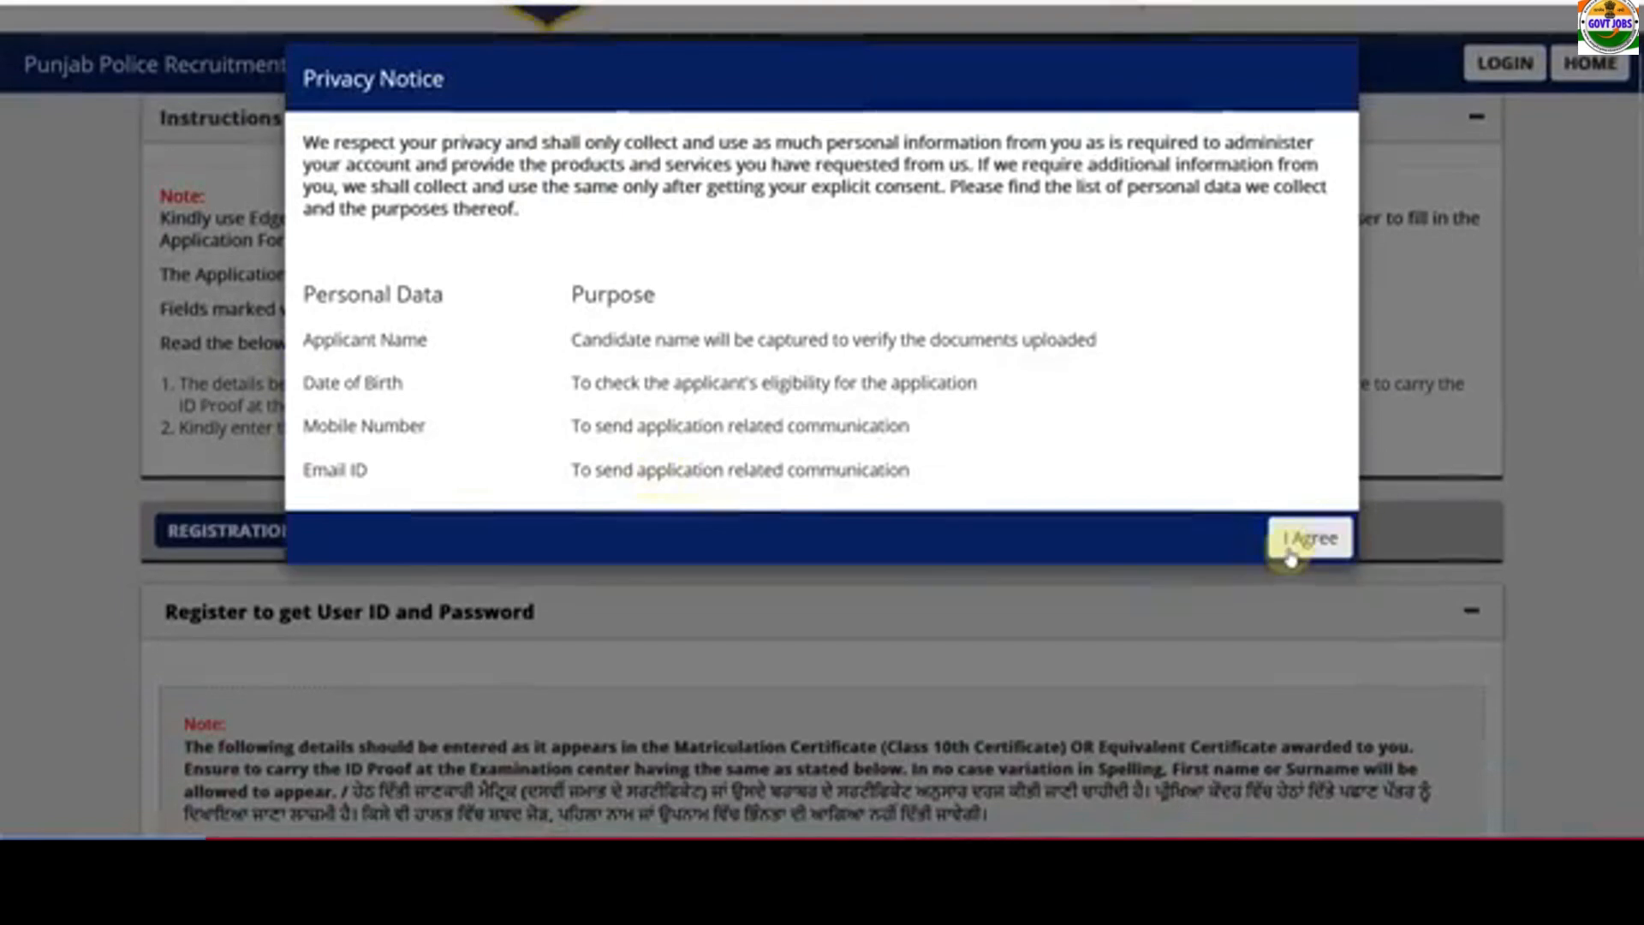
left_click(1298, 540)
scroll(827, 527, "down", 8)
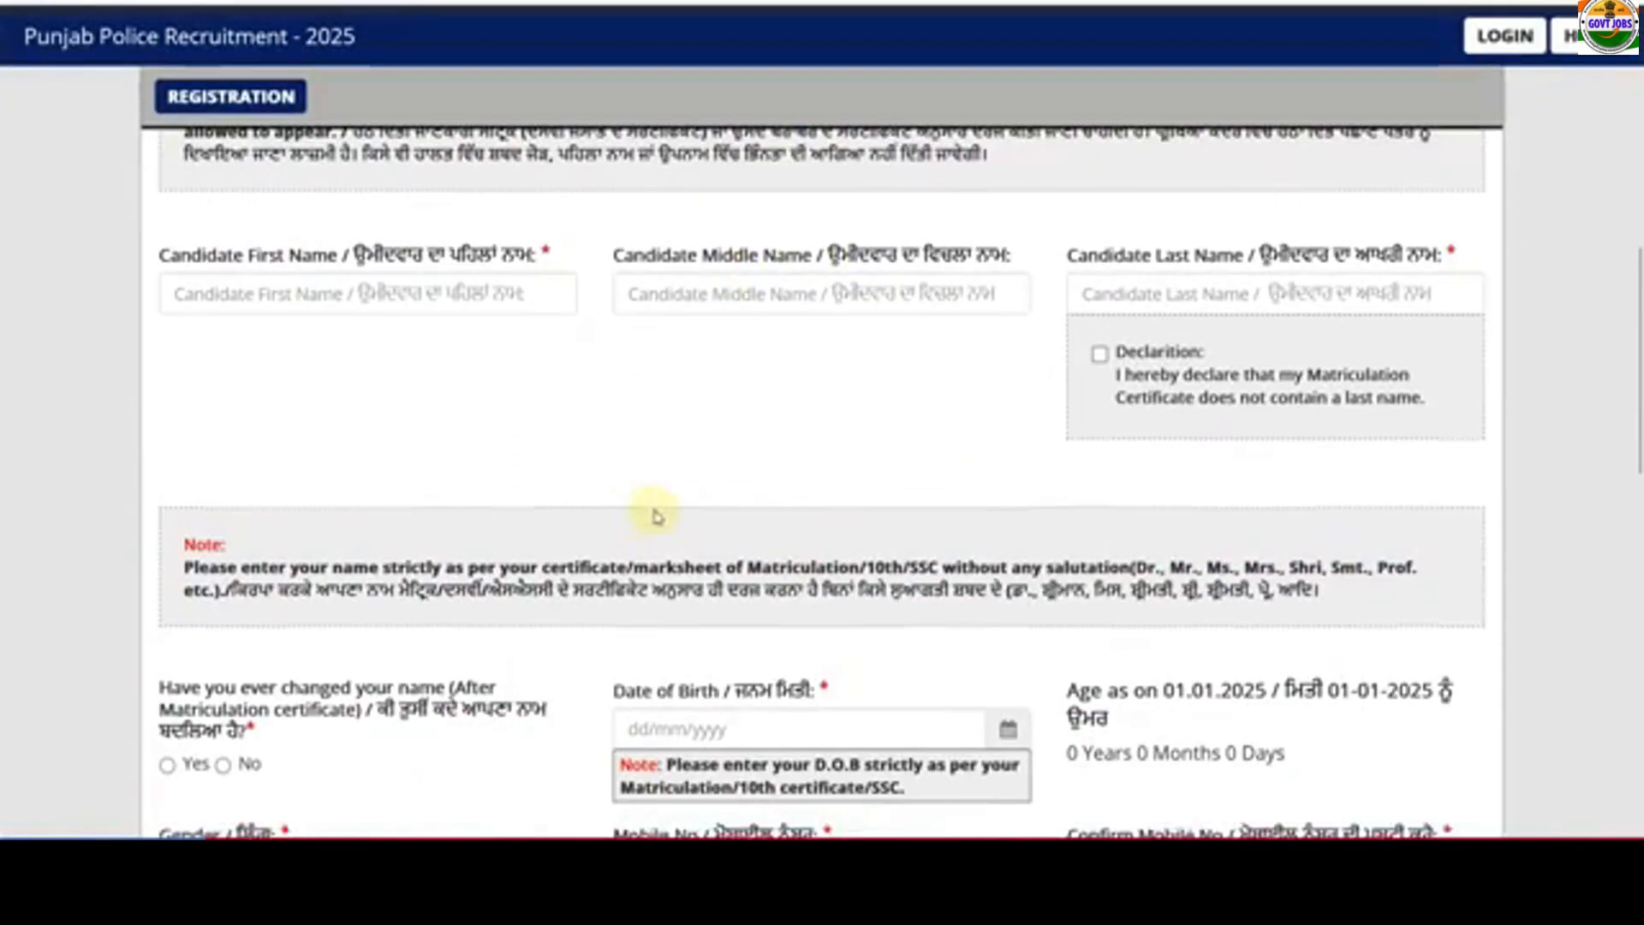
left_click(276, 306)
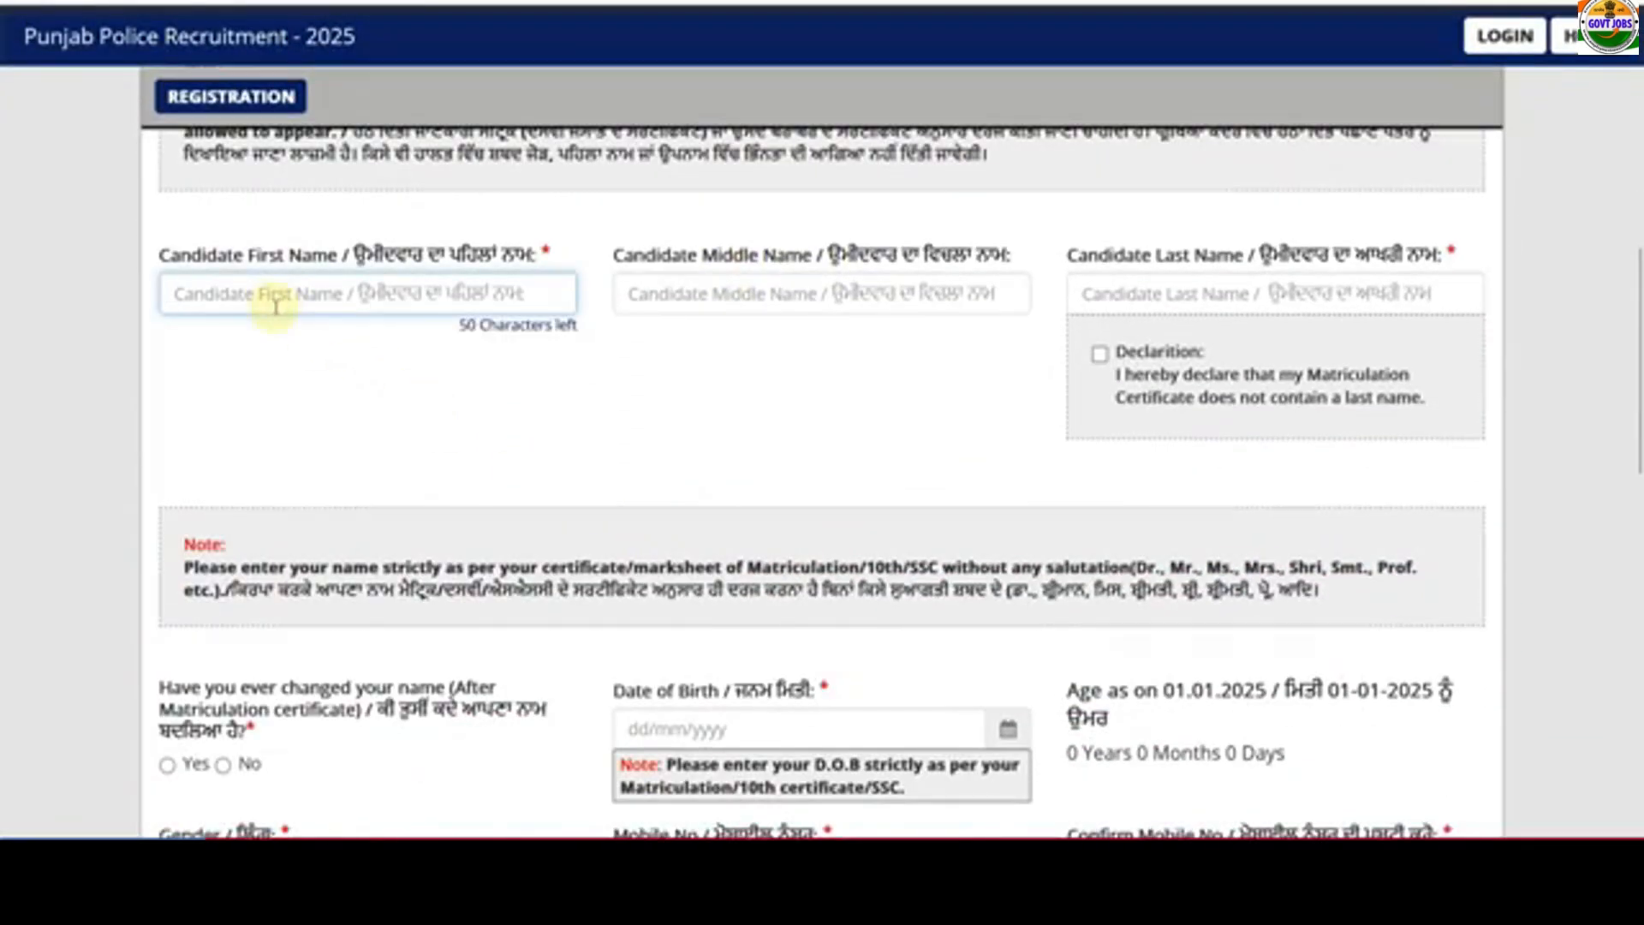
type("AAKASH")
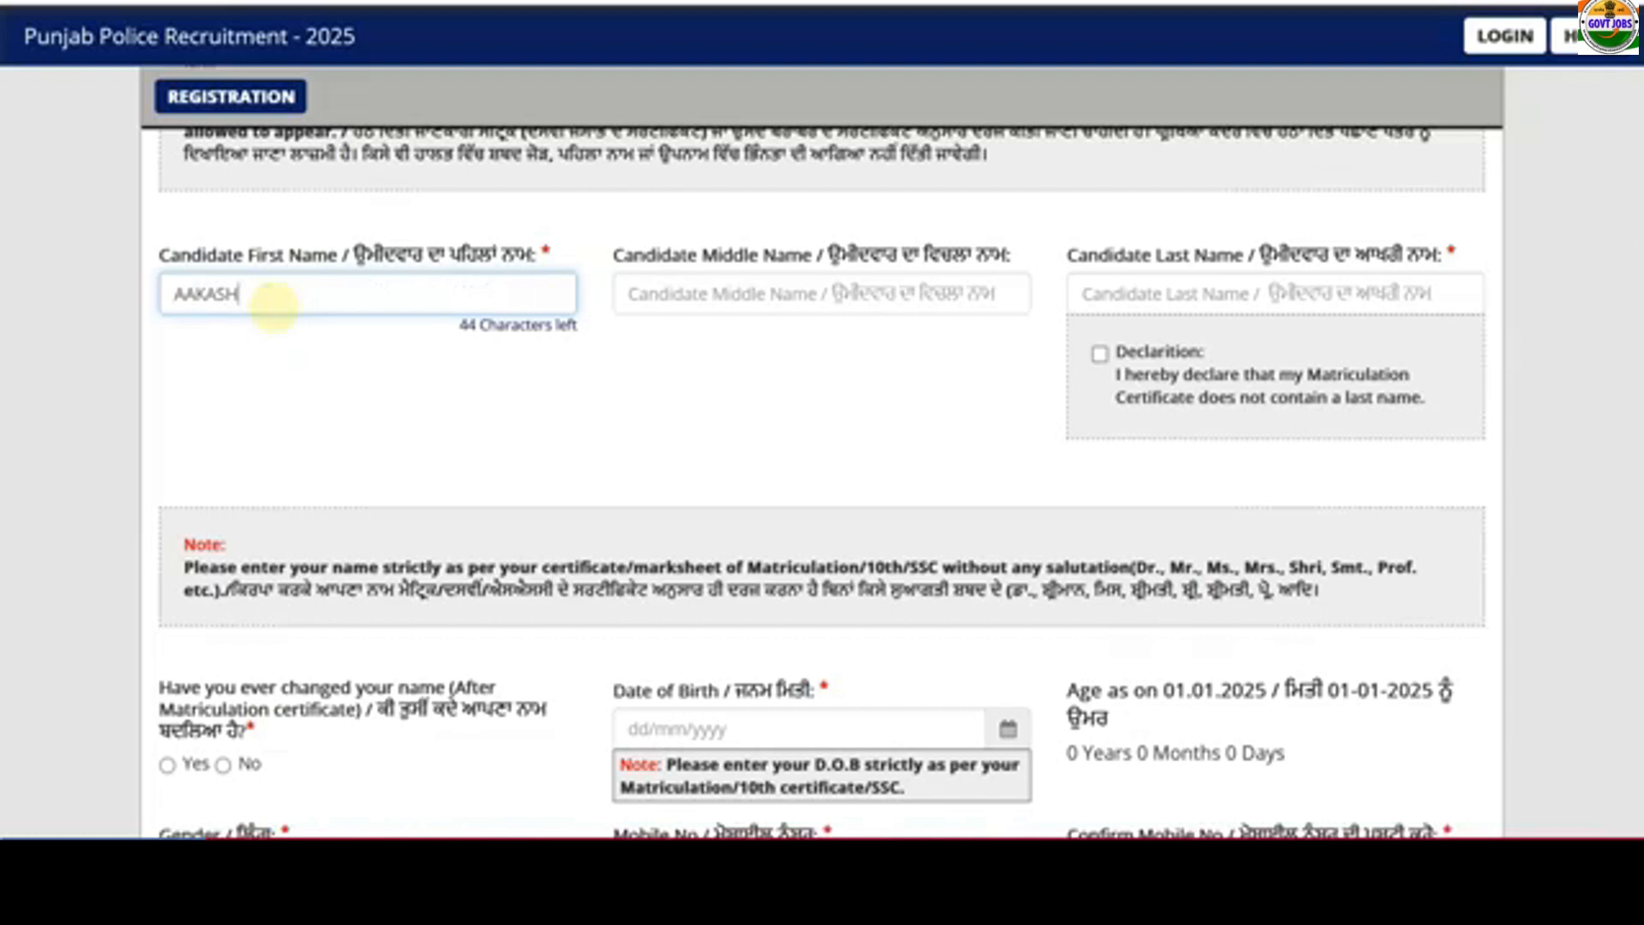
key("Tab")
key("Tab")
type("SI")
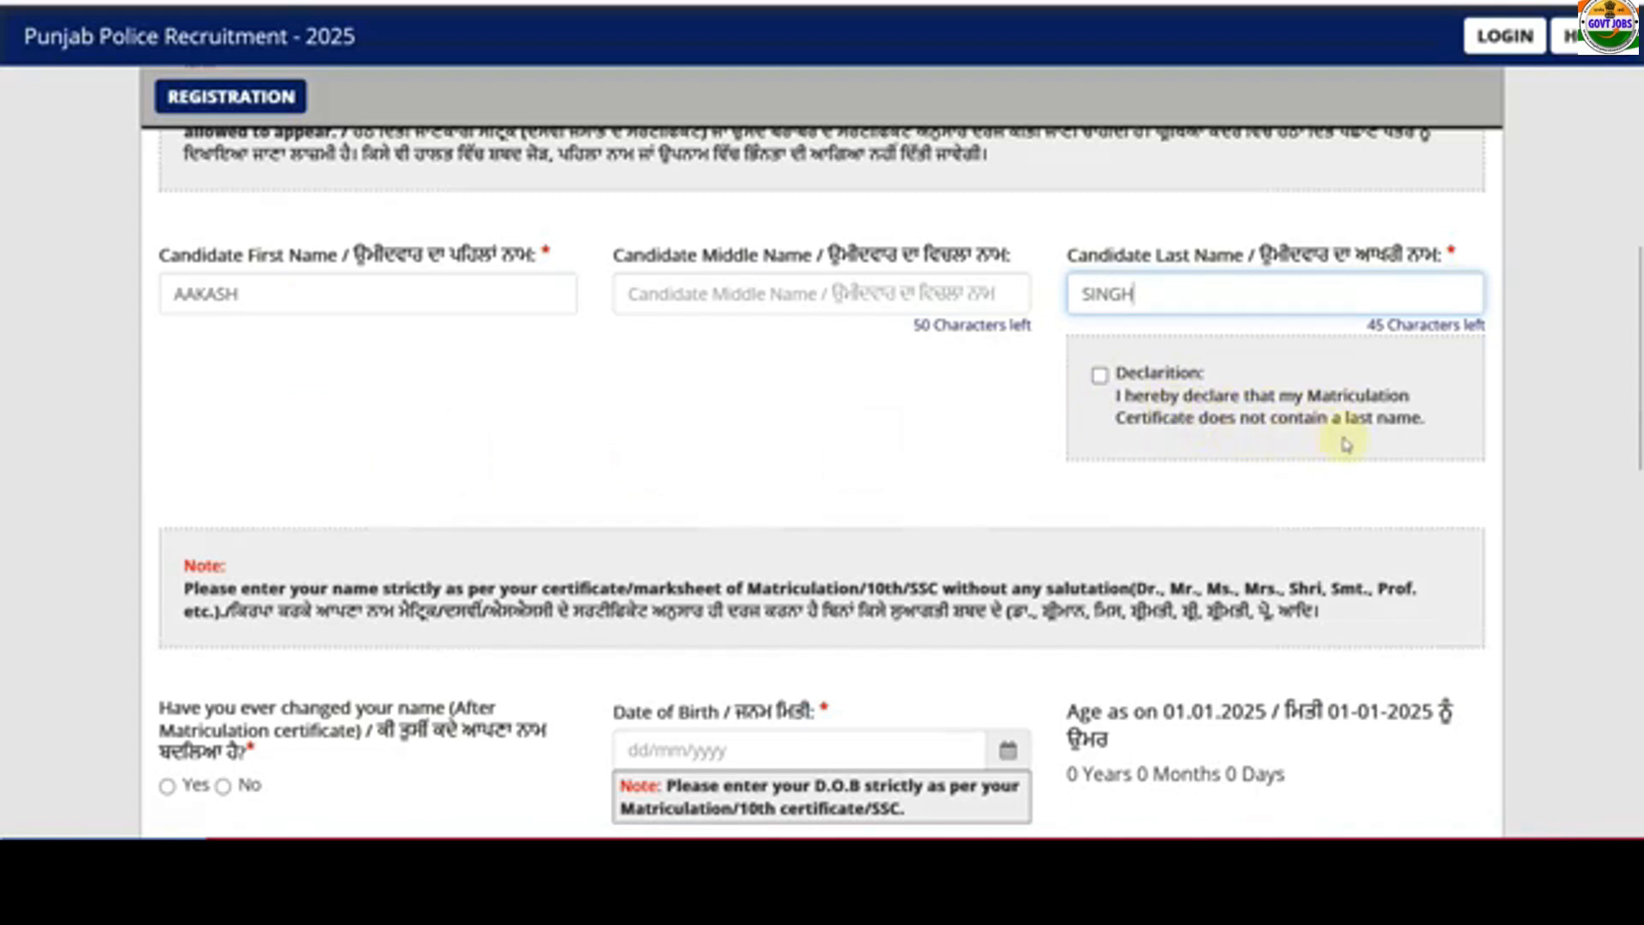
left_click(1101, 376)
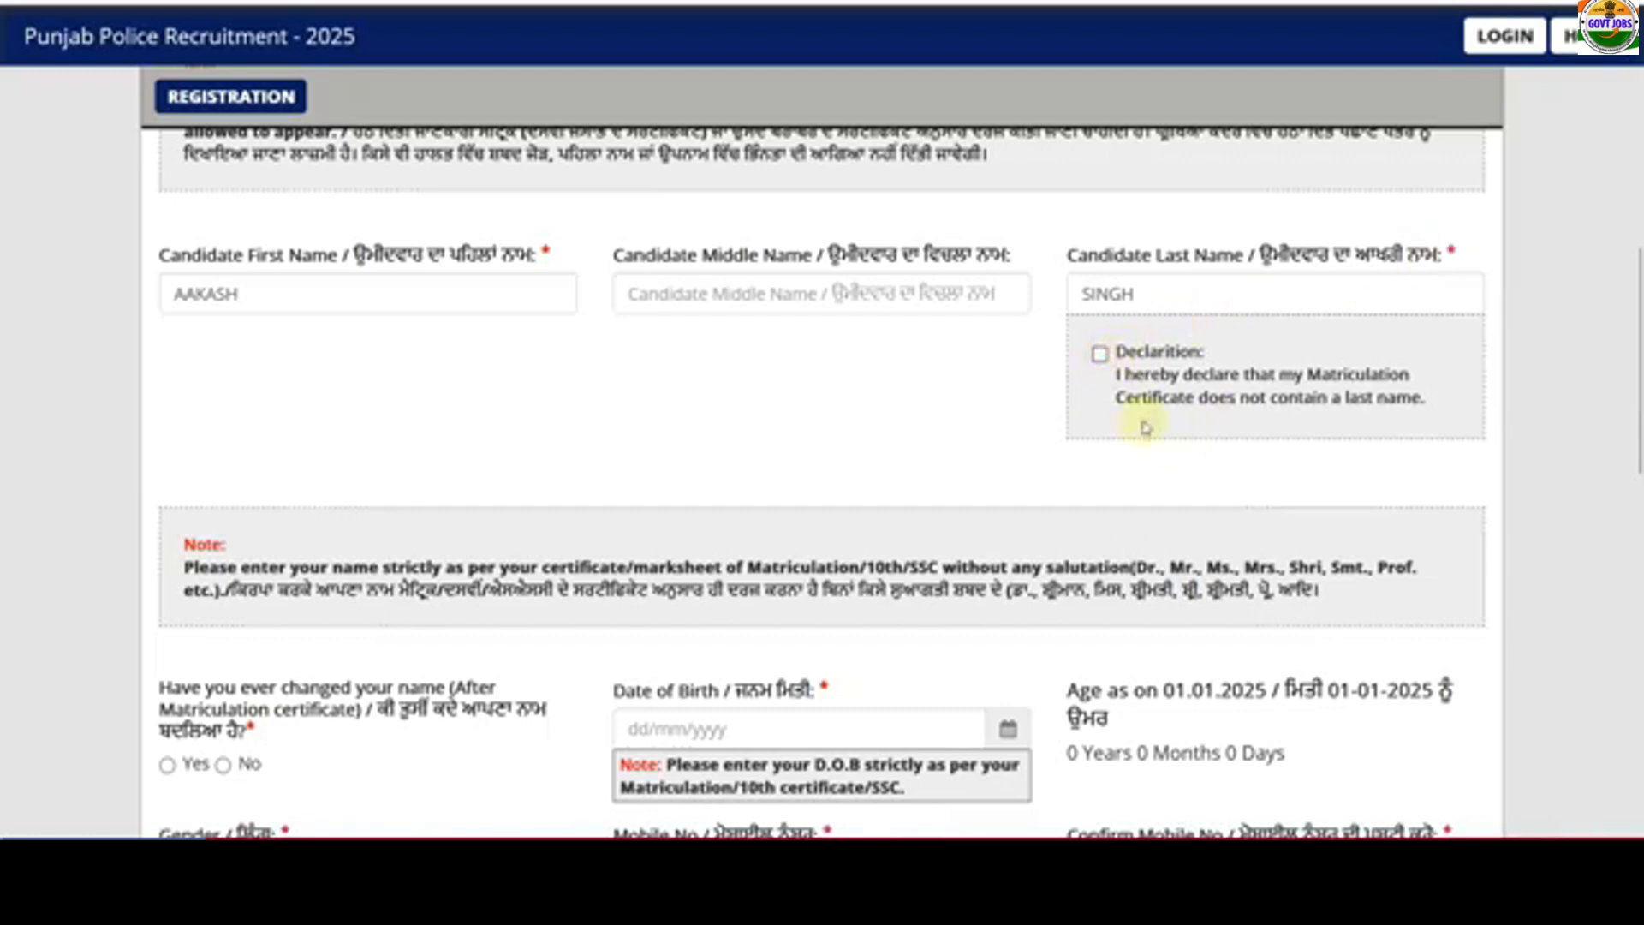
scroll(587, 440, "down", 5)
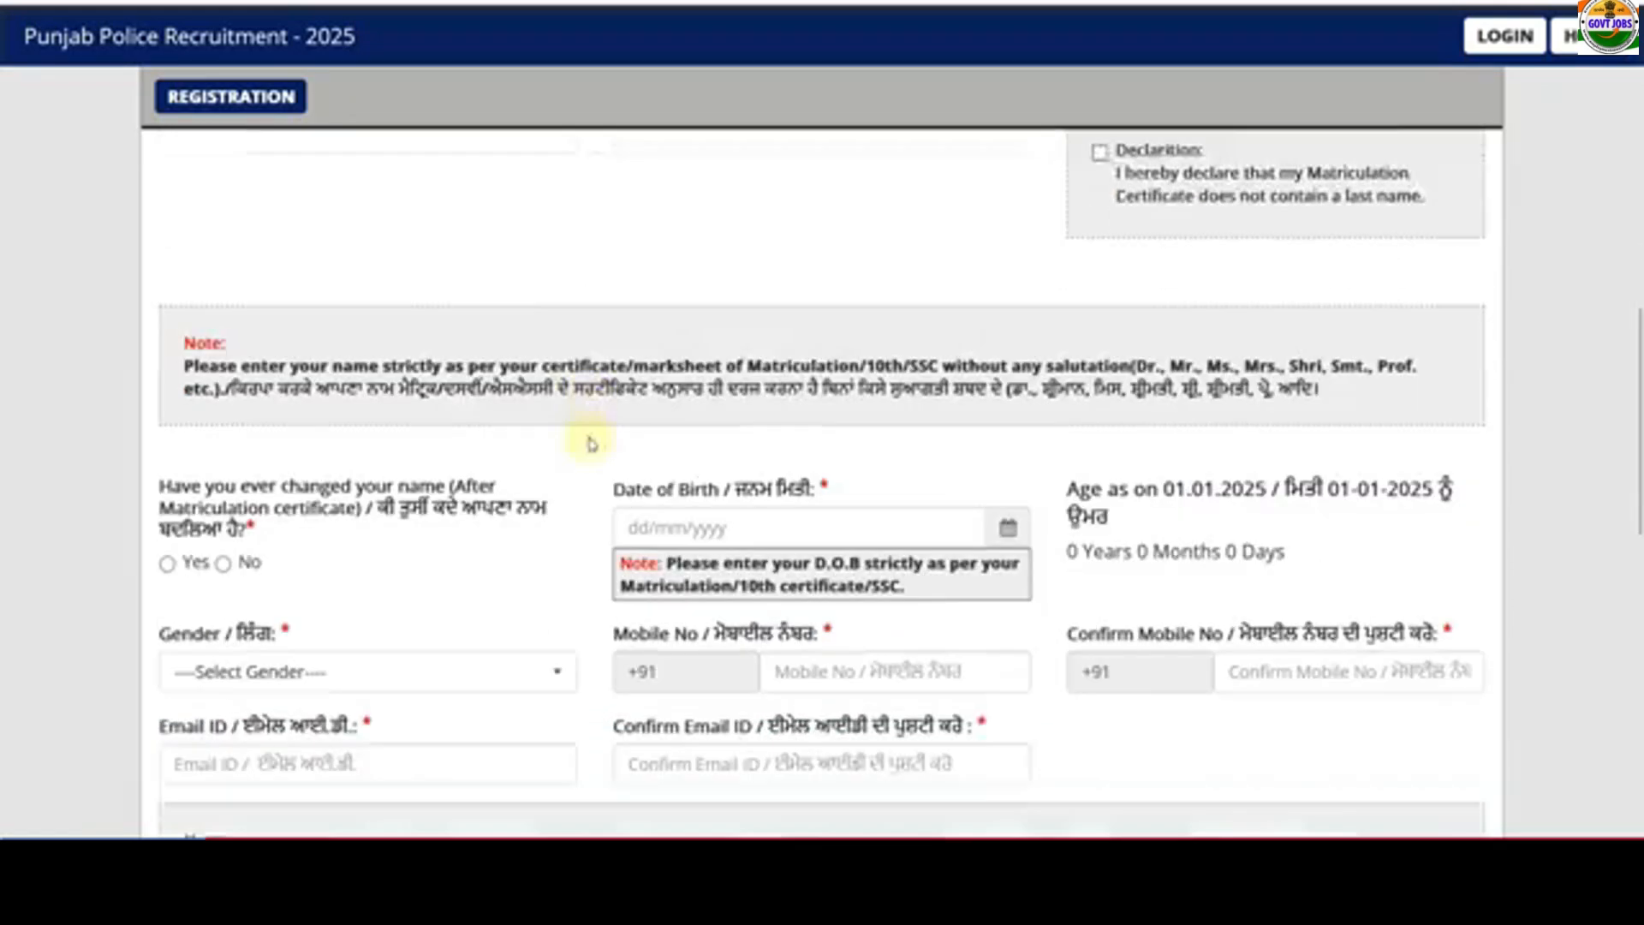
left_click(227, 369)
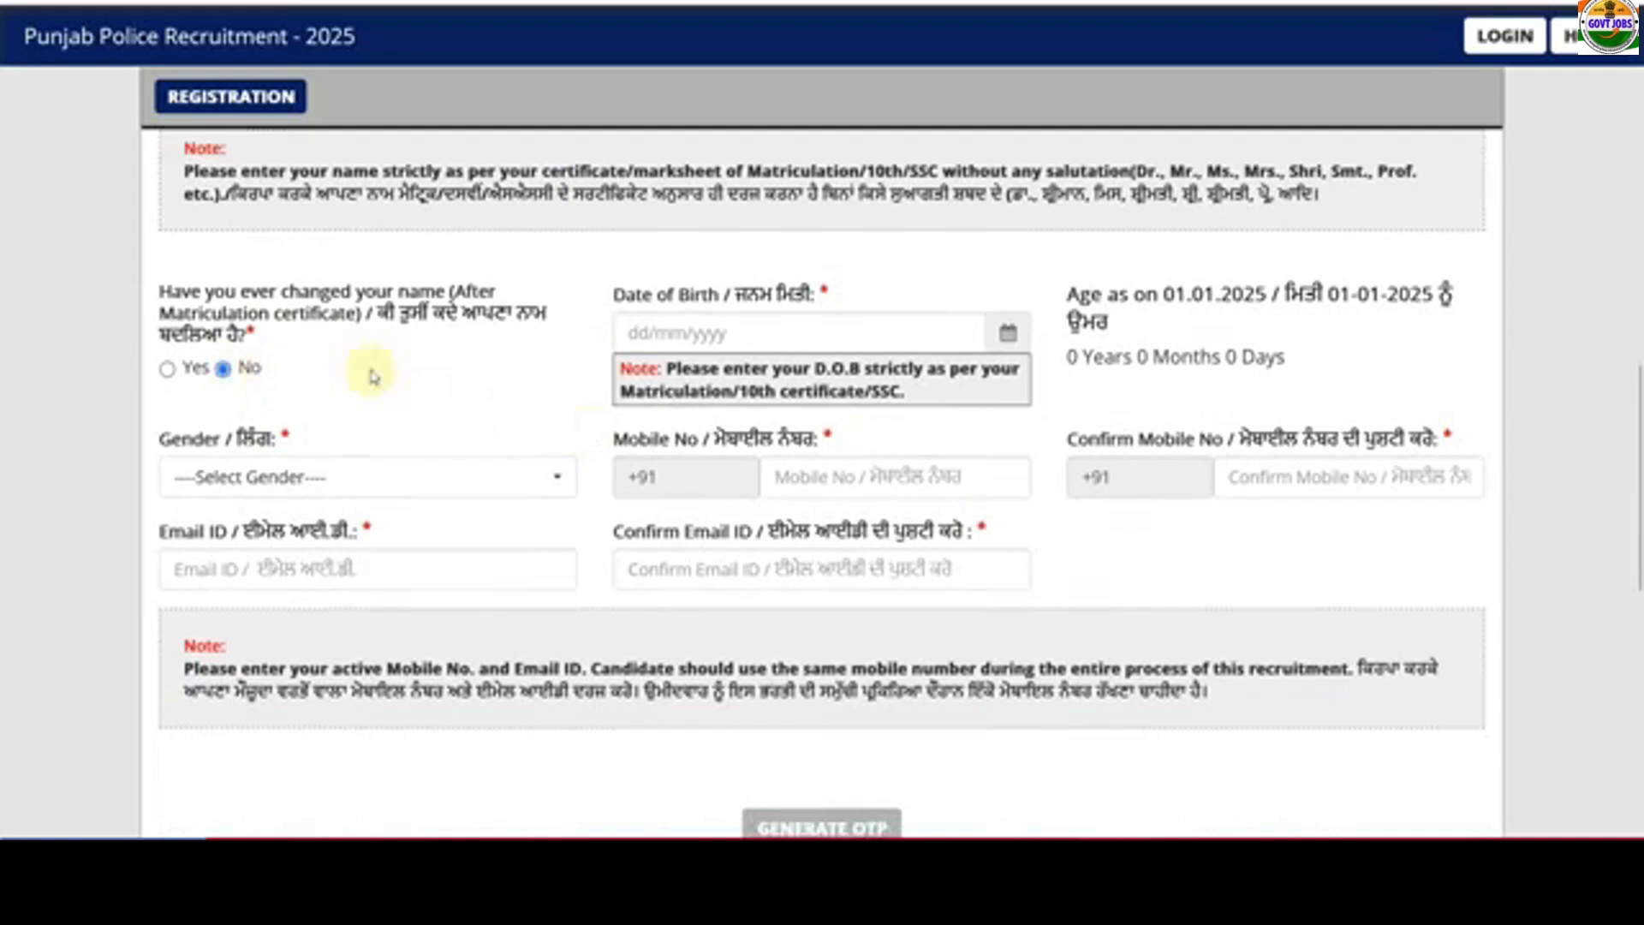
left_click(1008, 335)
left_click(762, 382)
left_click(762, 382)
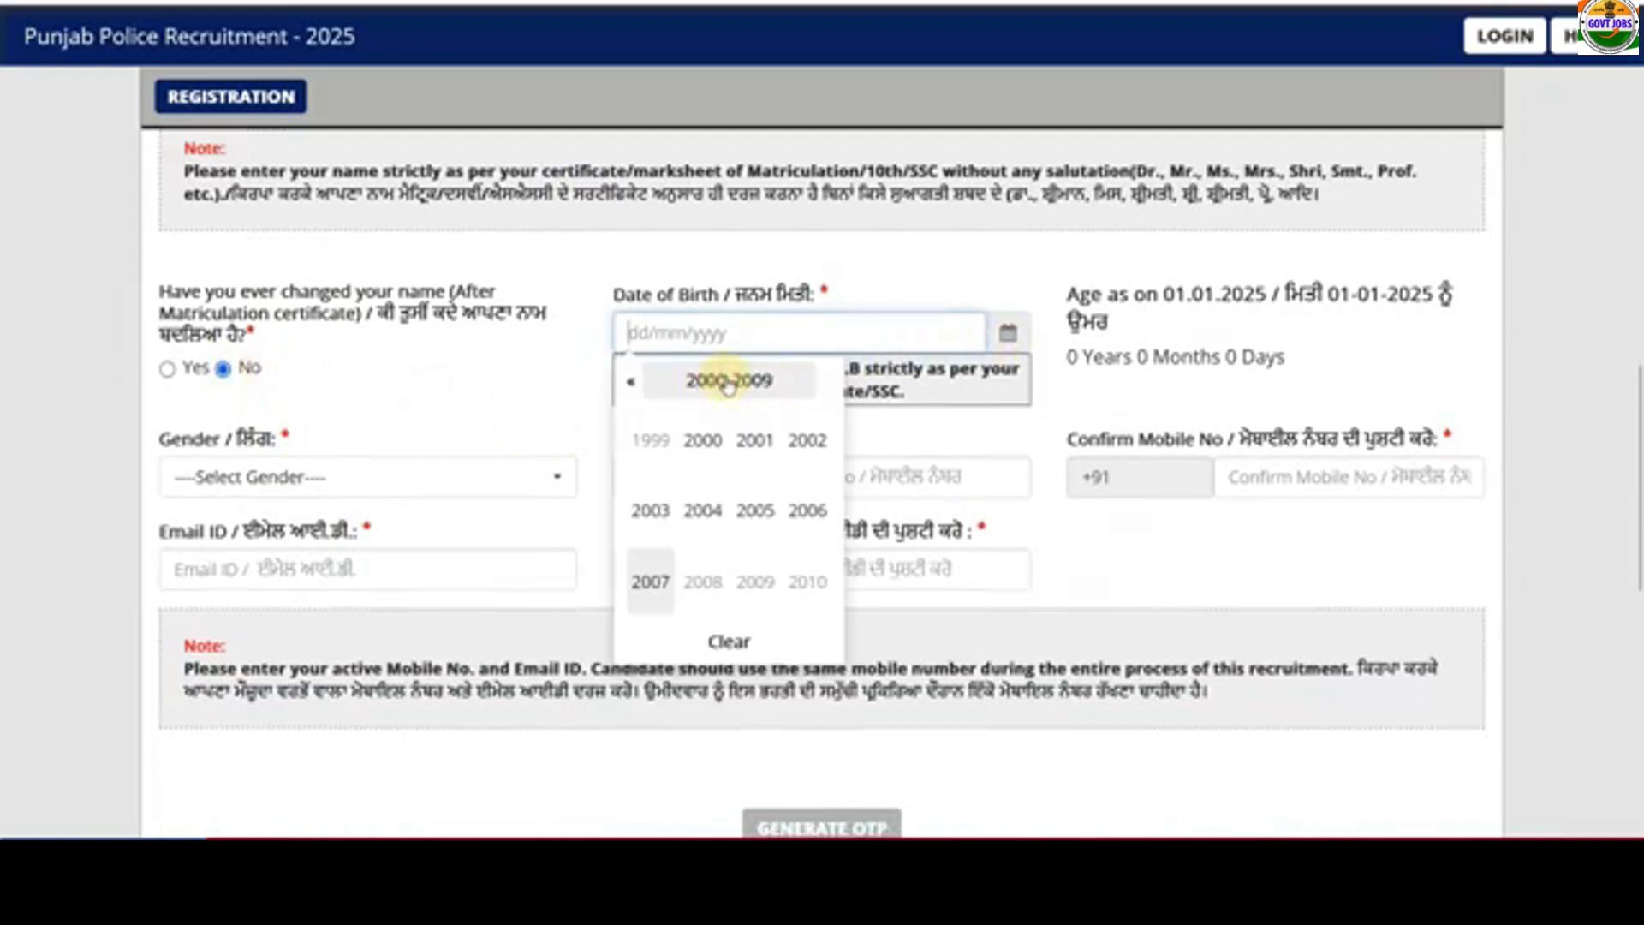
left_click(702, 438)
left_click(755, 512)
left_click(771, 524)
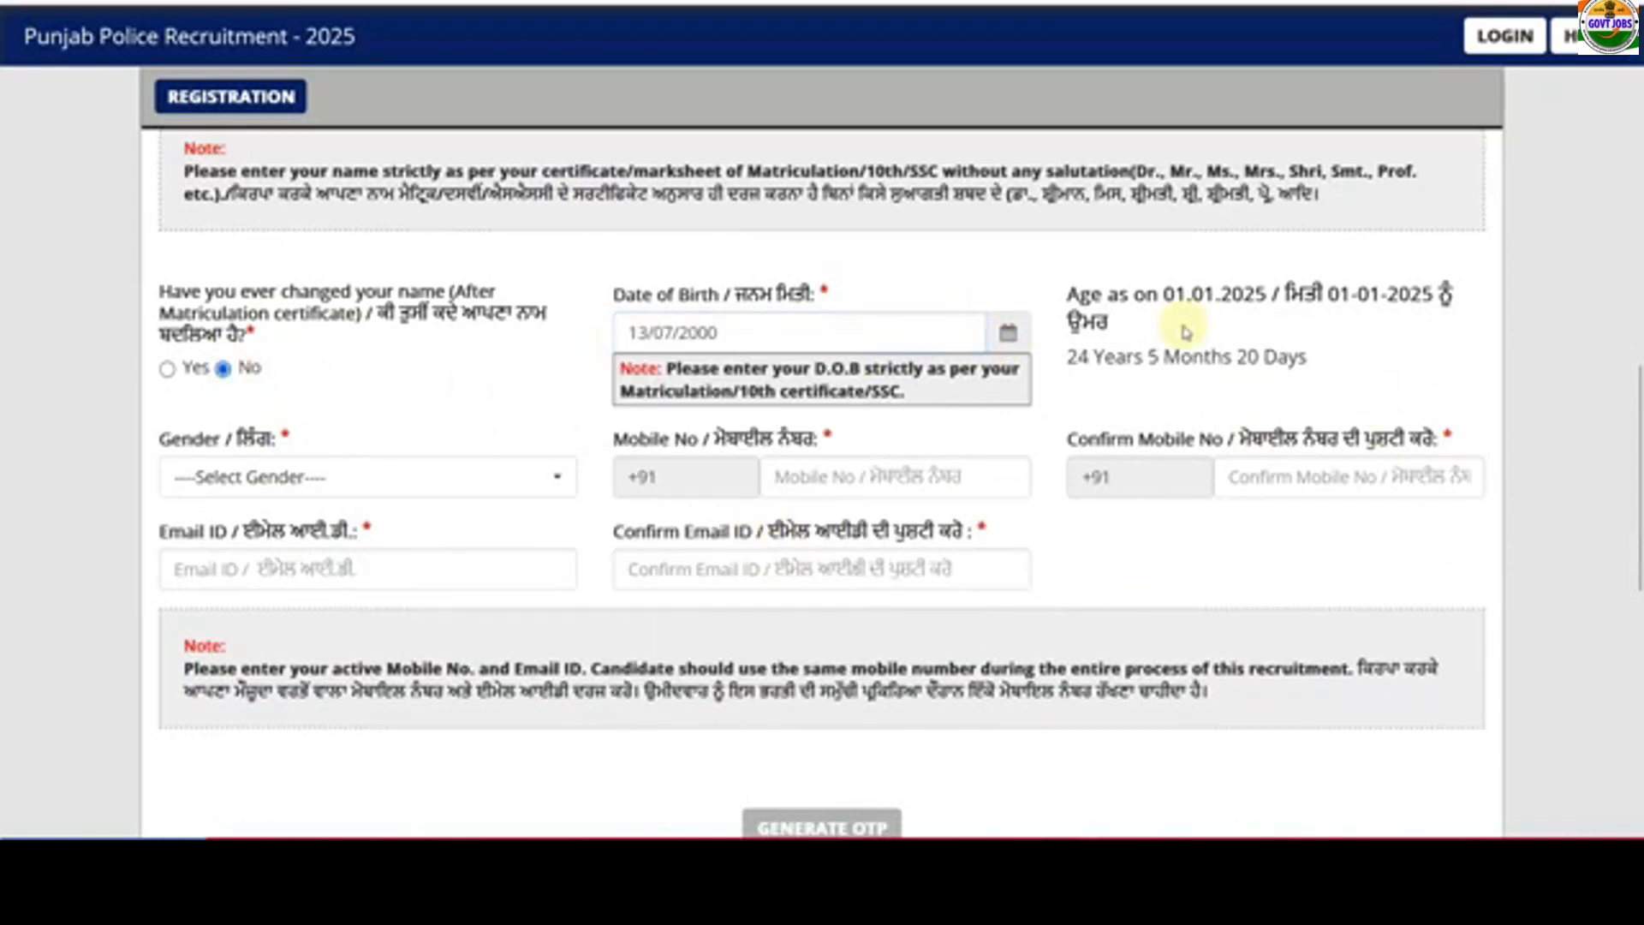
- Set the candidate's gender to Male
scroll(525, 403, "down", 2)
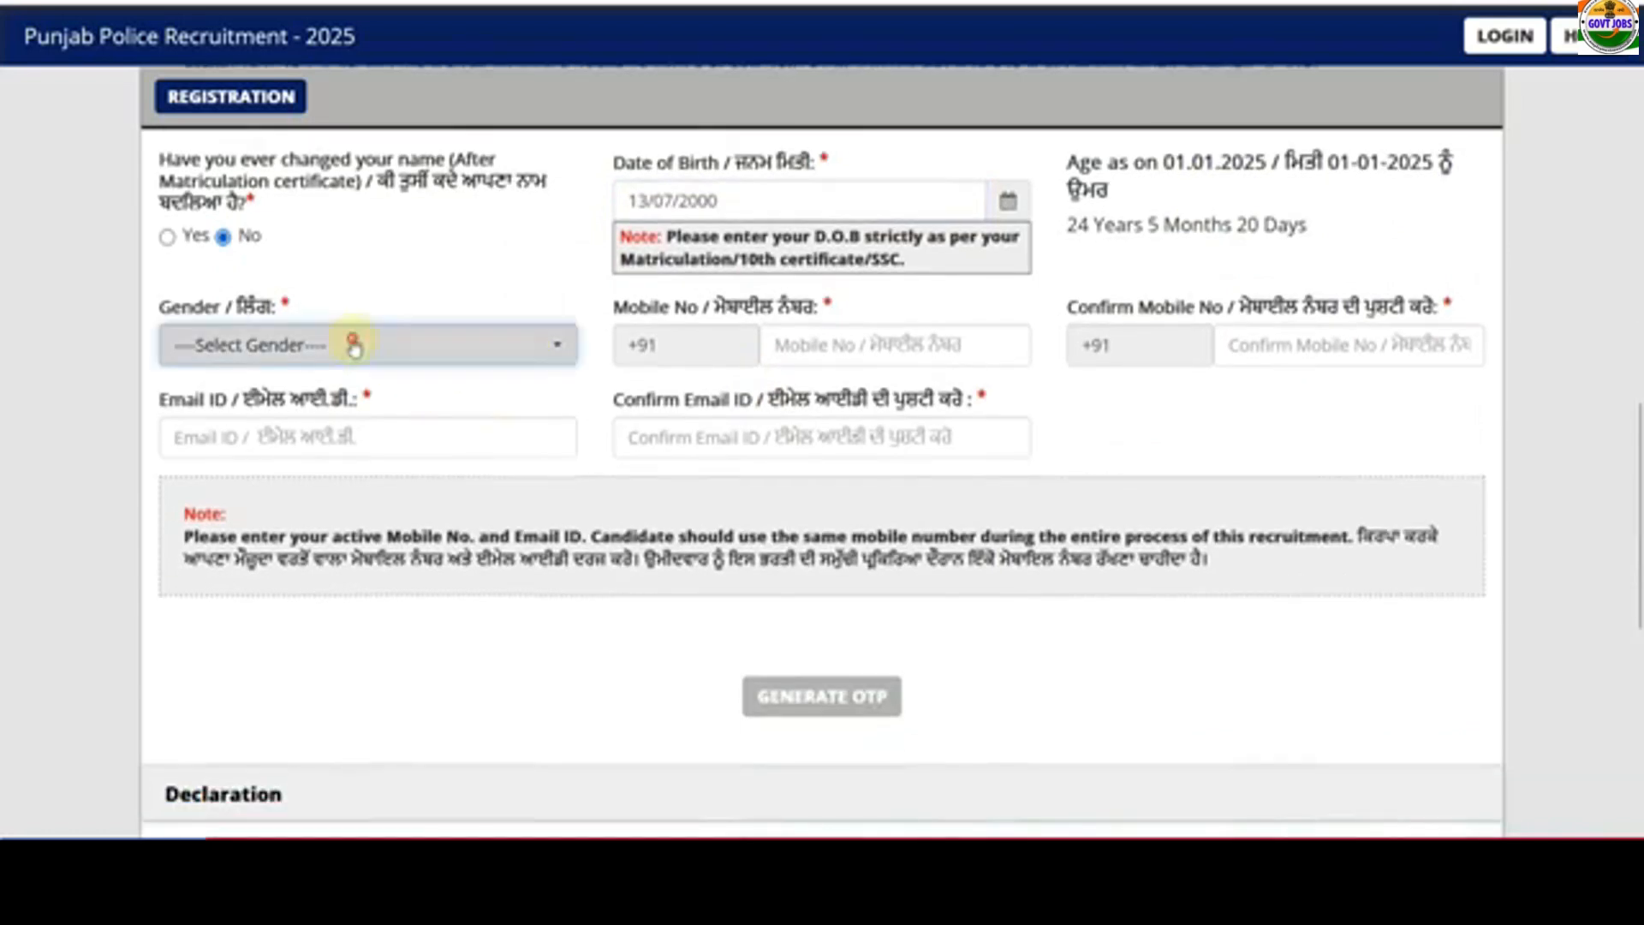
left_click(358, 343)
left_click(330, 471)
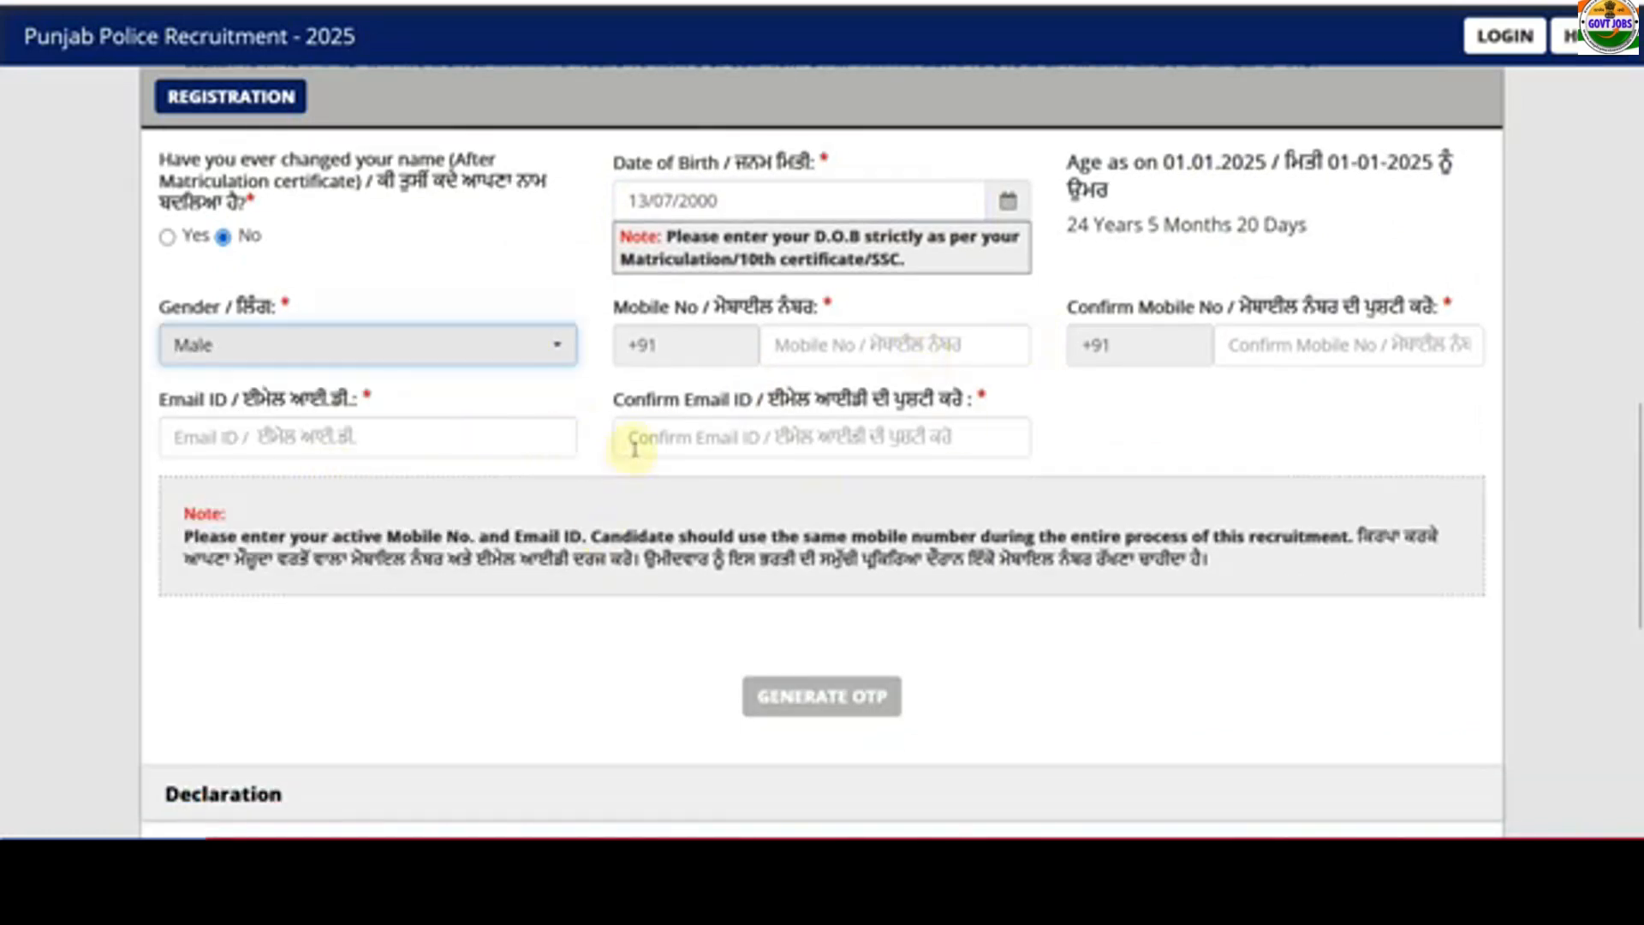
scroll(634, 449, "down", 2)
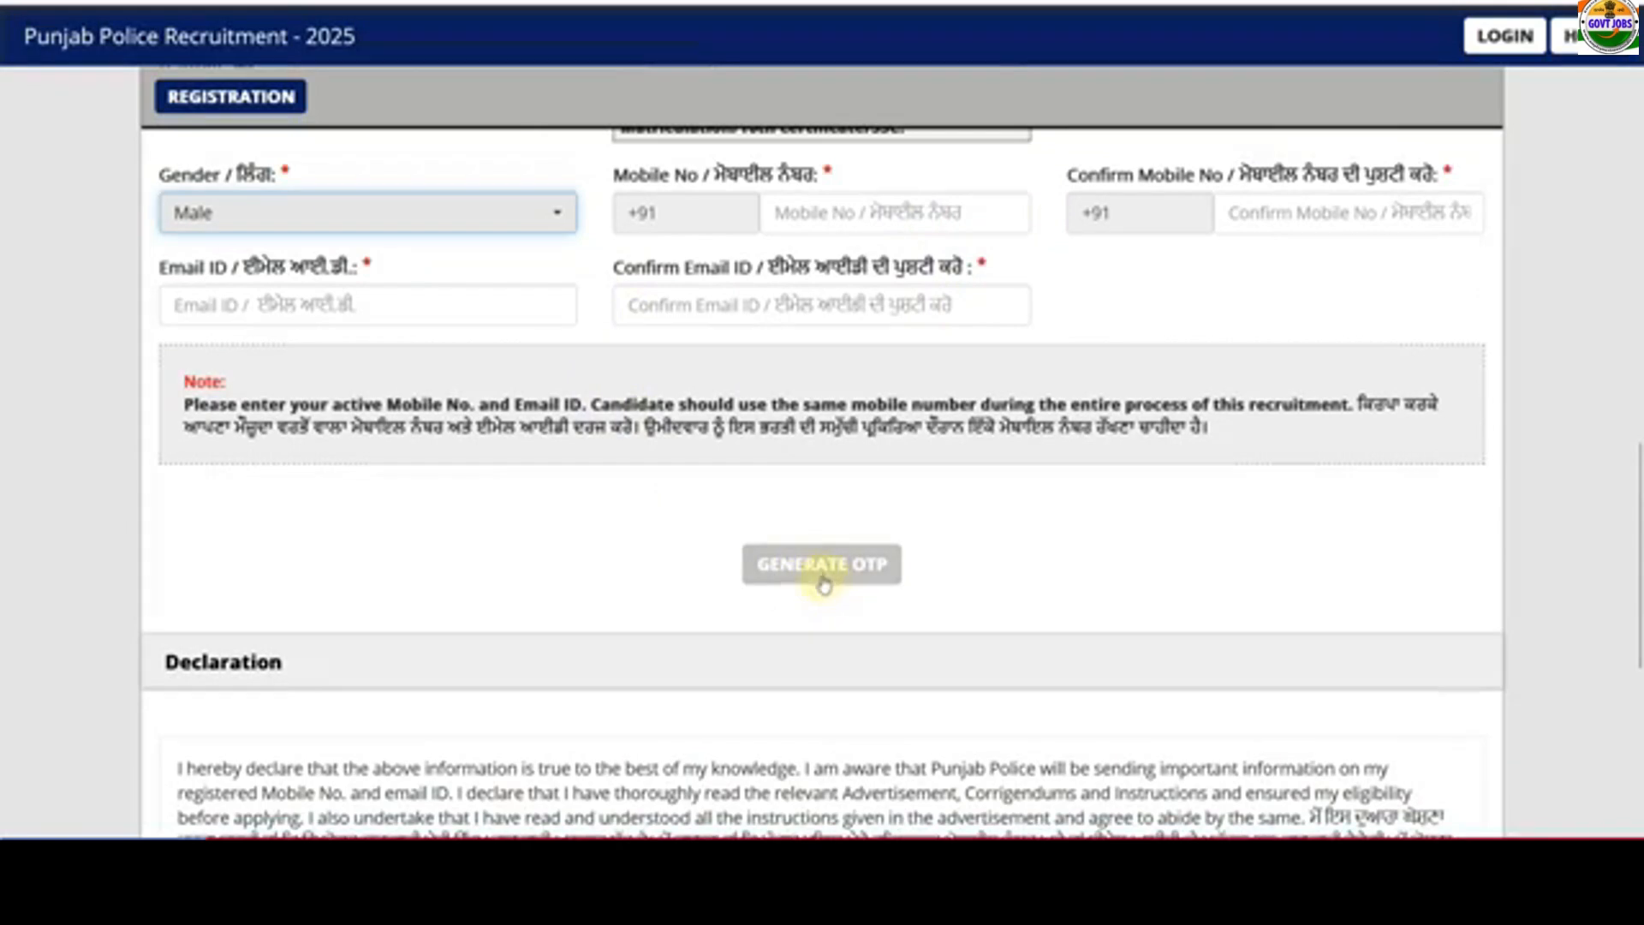
scroll(609, 521, "down", 6)
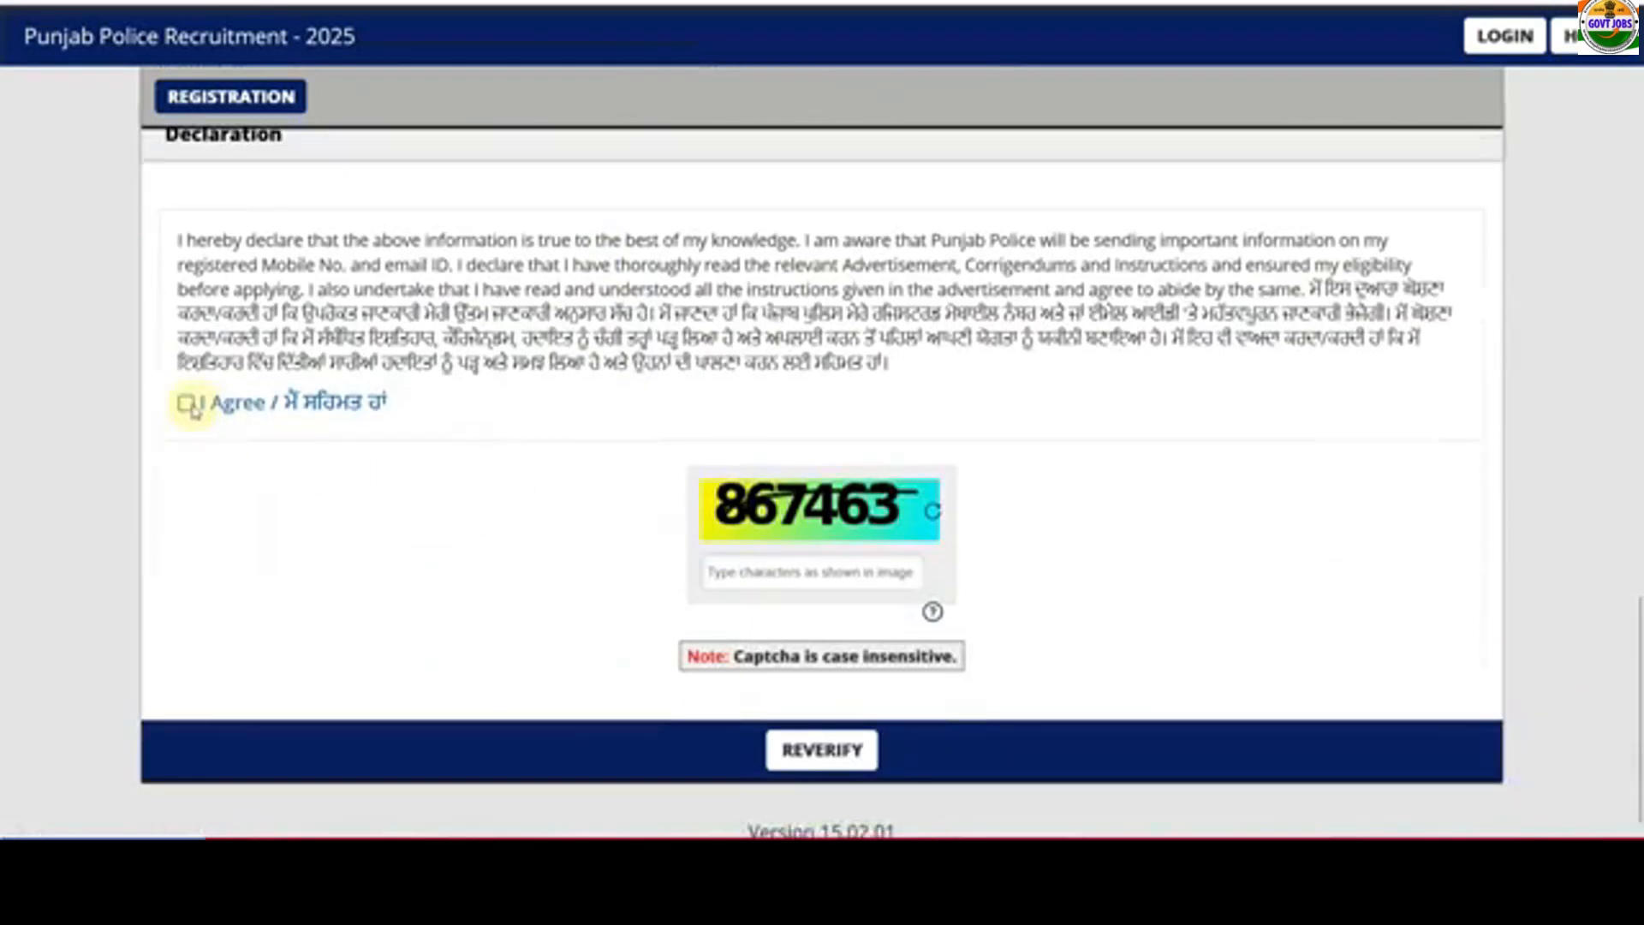
scroll(728, 574, "down", 1)
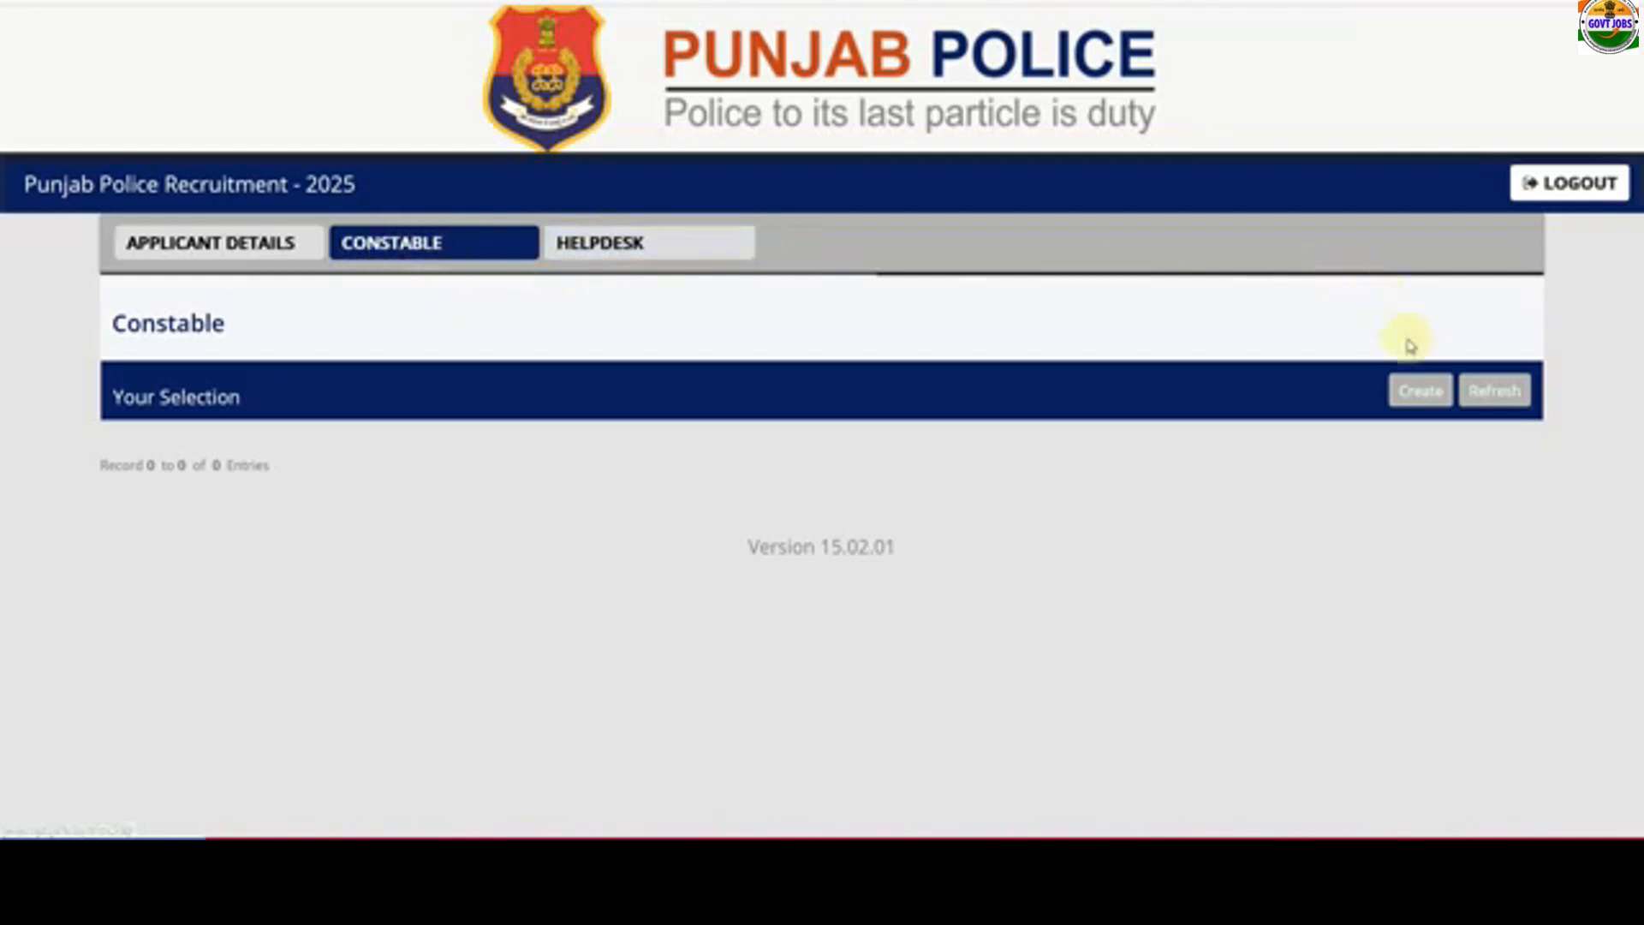
- Create a new Constable application from the CONSTABLE tab
left_click(1418, 394)
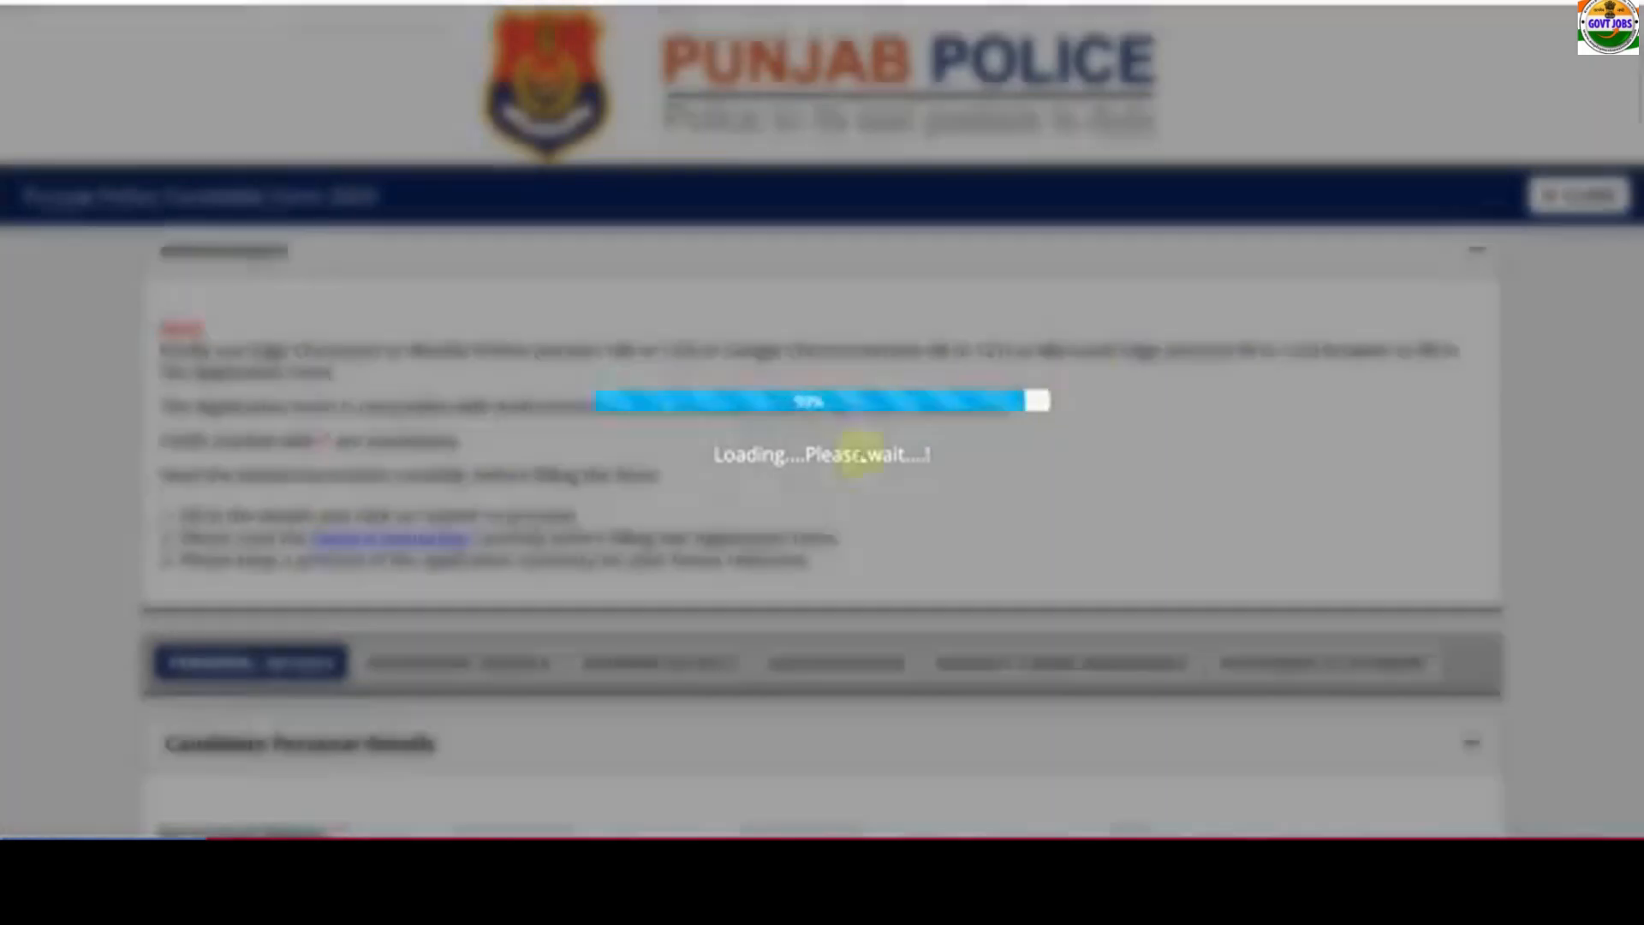
- Set marital status to Unmarried and nationality to Indian
scroll(505, 587, "down", 2)
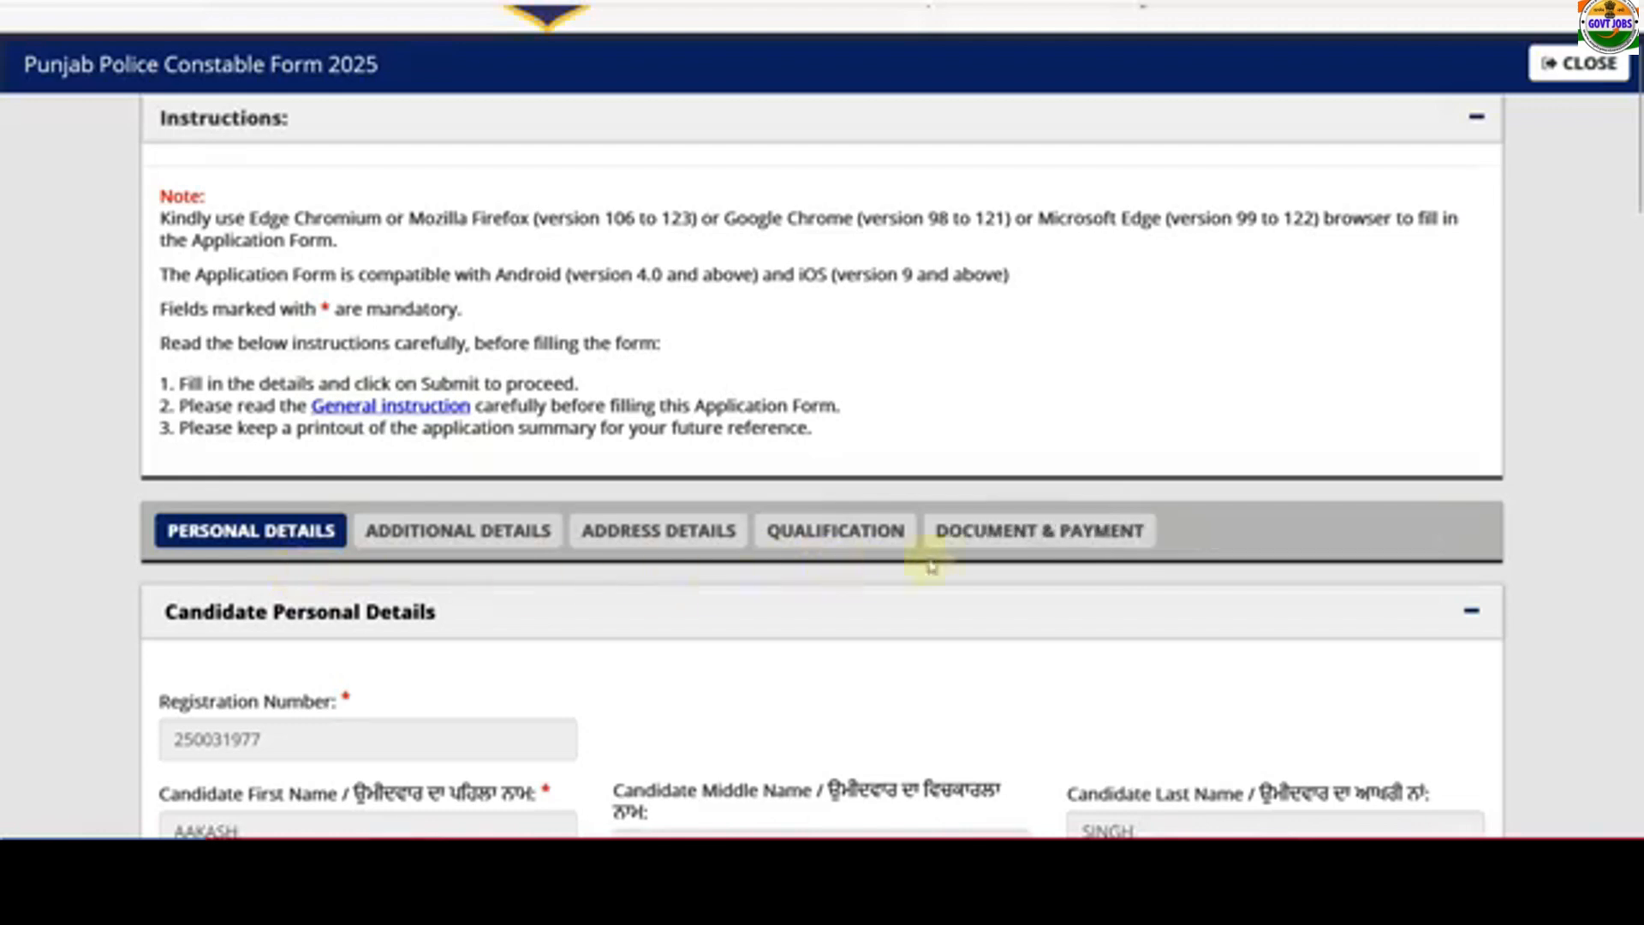
scroll(1125, 555, "down", 10)
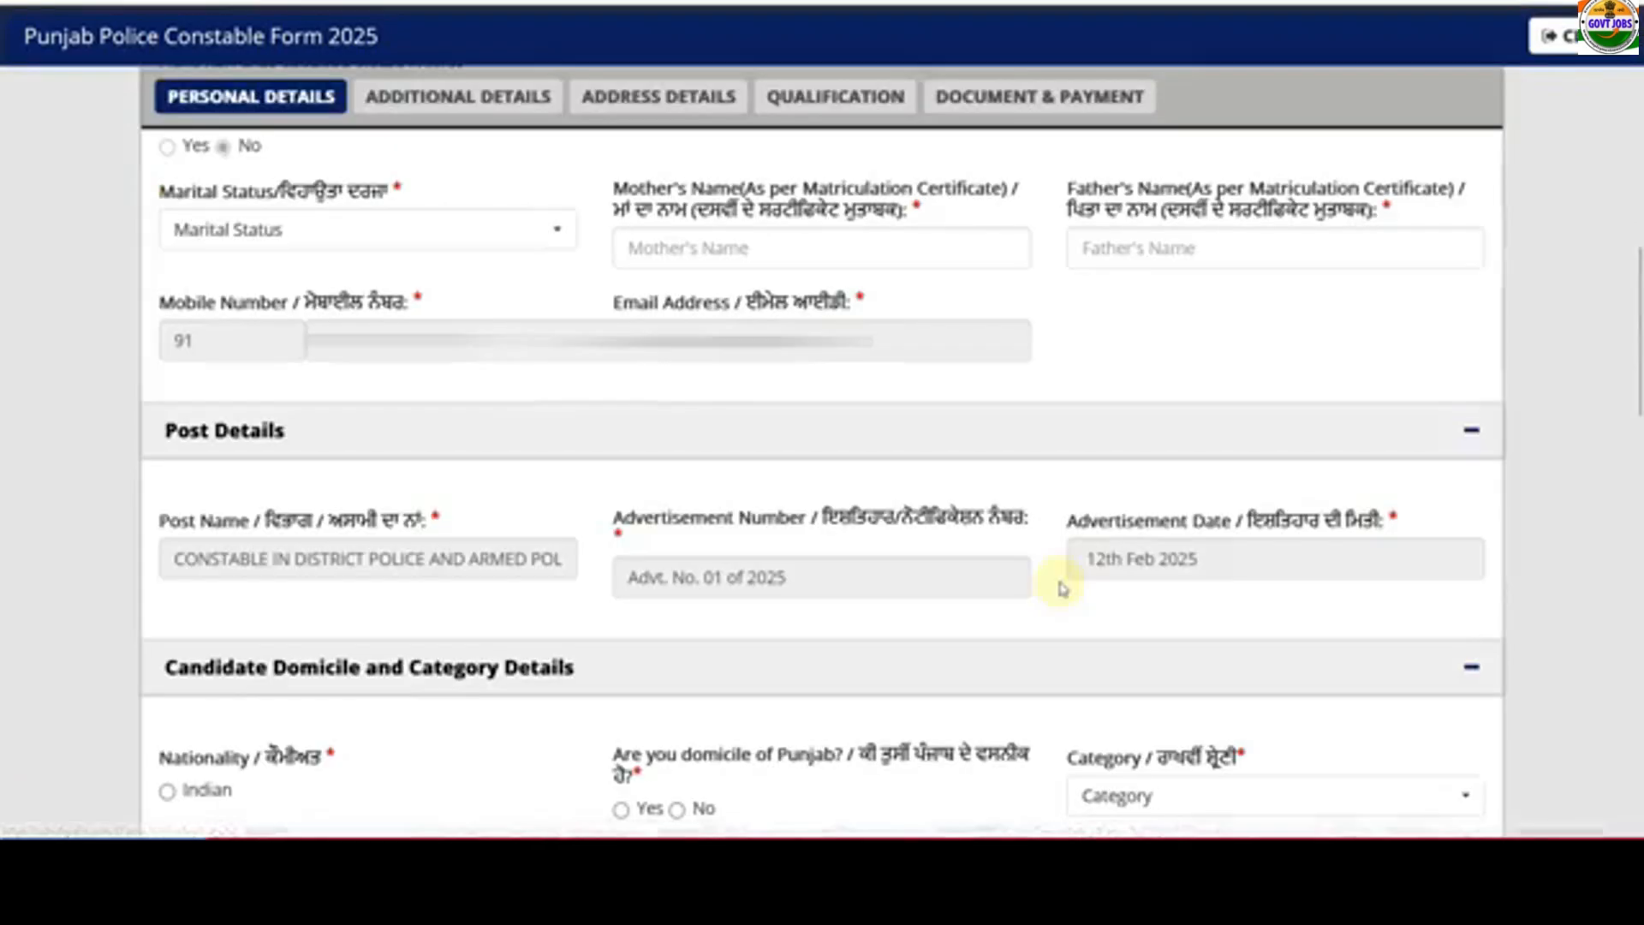
left_click(323, 235)
left_click(282, 391)
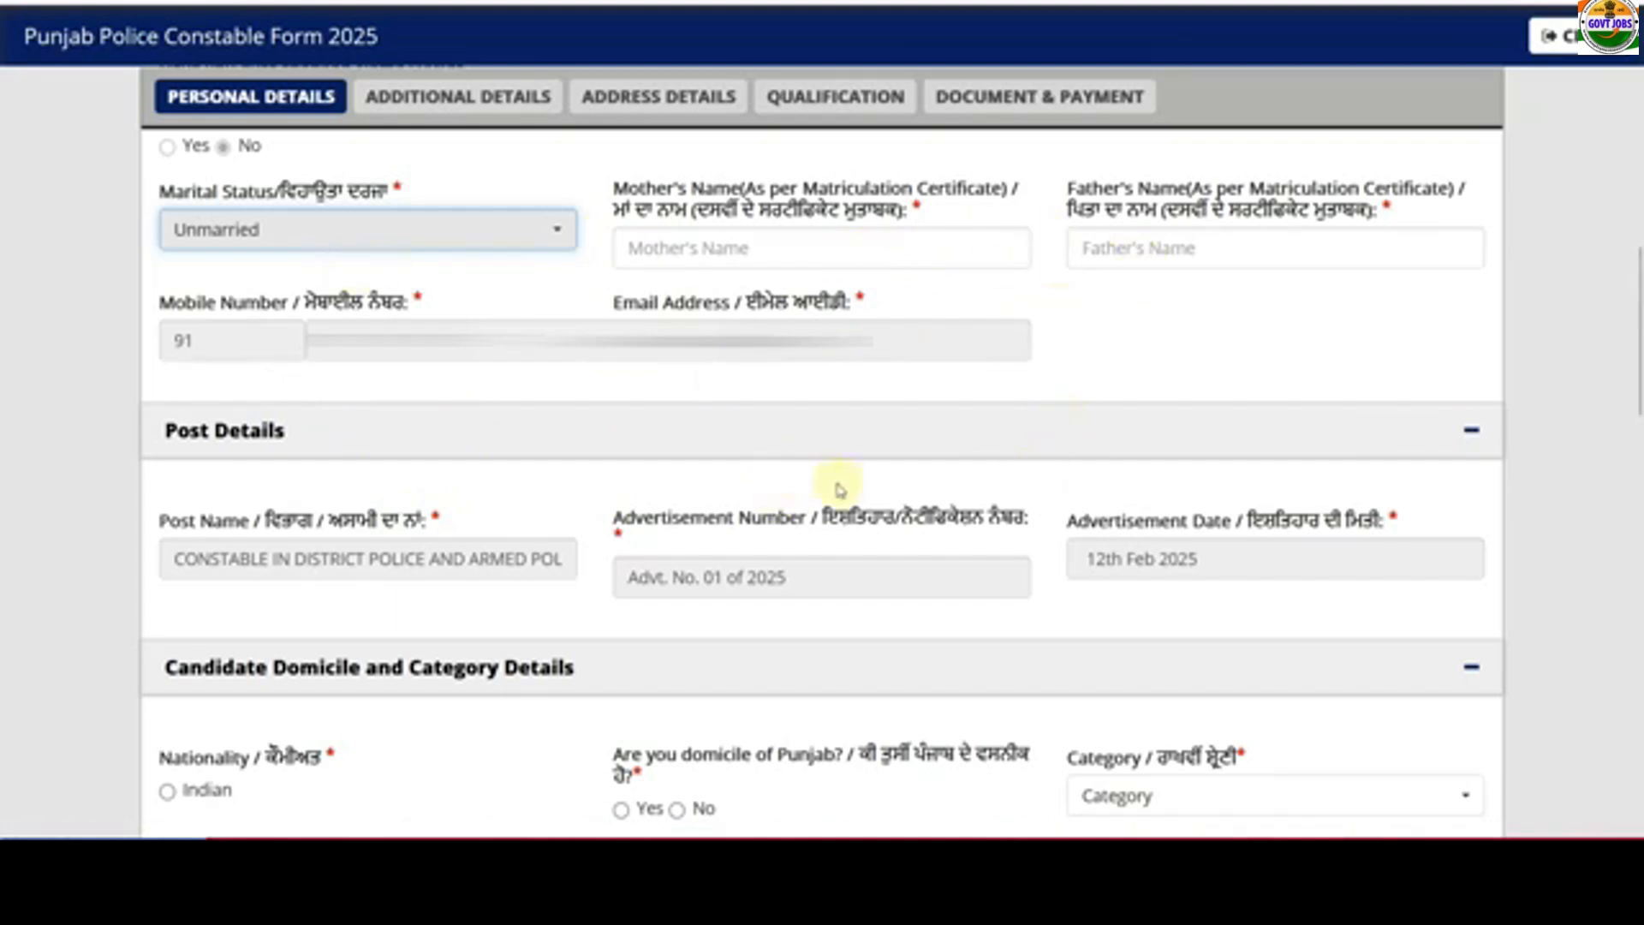
scroll(839, 489, "down", 5)
scroll(167, 412, "down", 1)
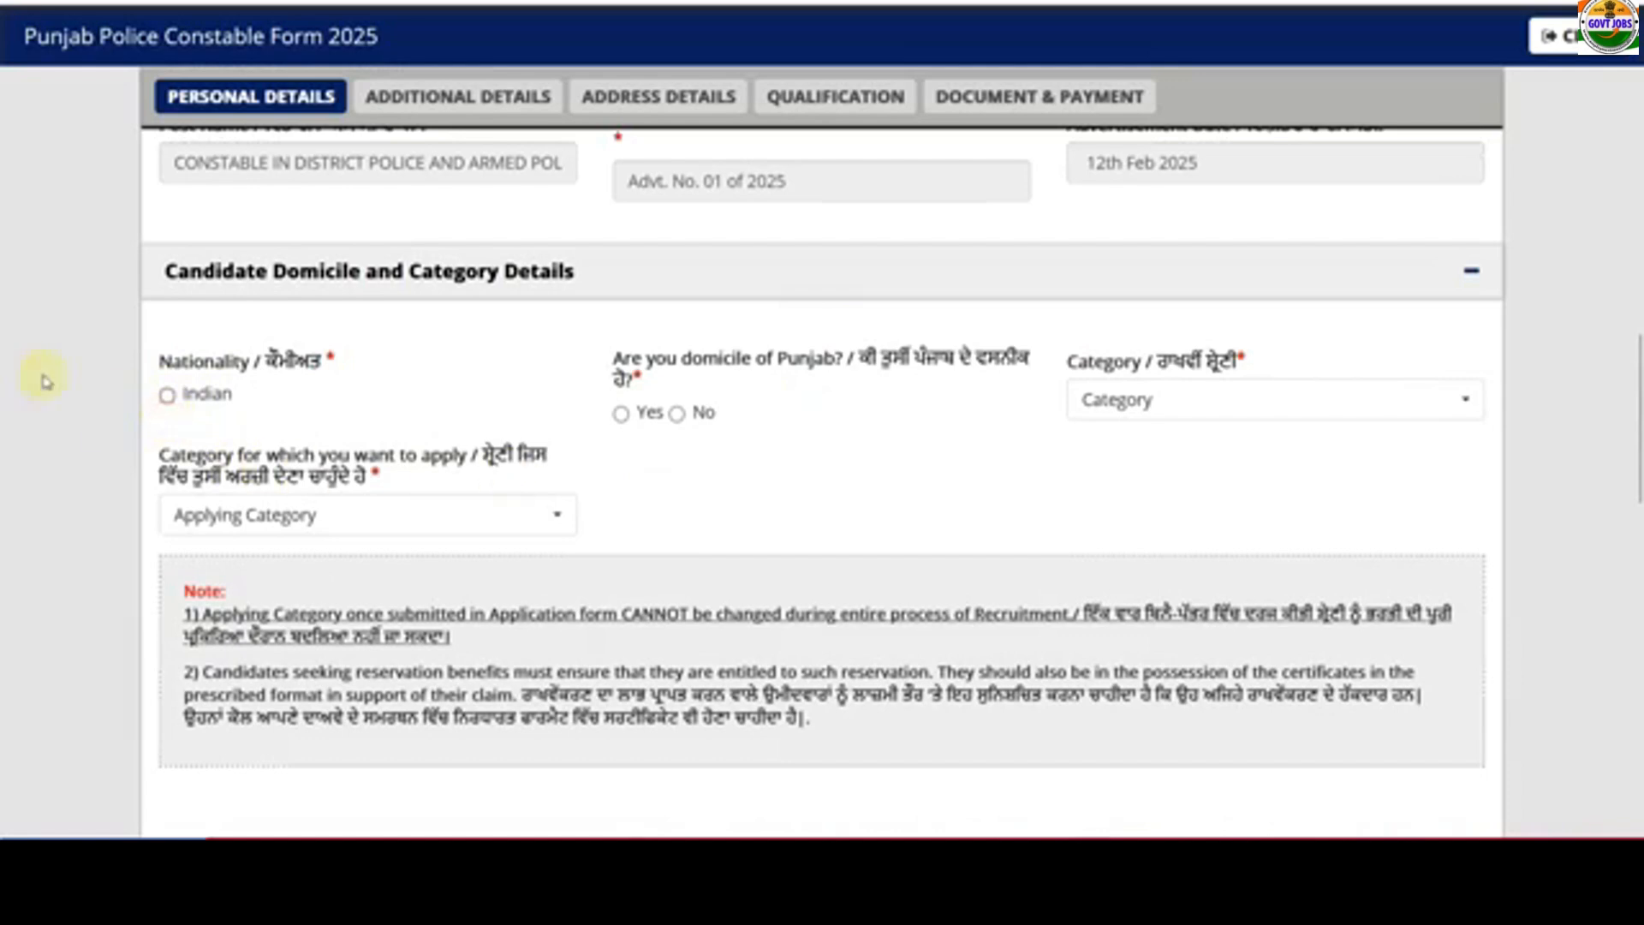
left_click(167, 395)
scroll(686, 411, "down", 2)
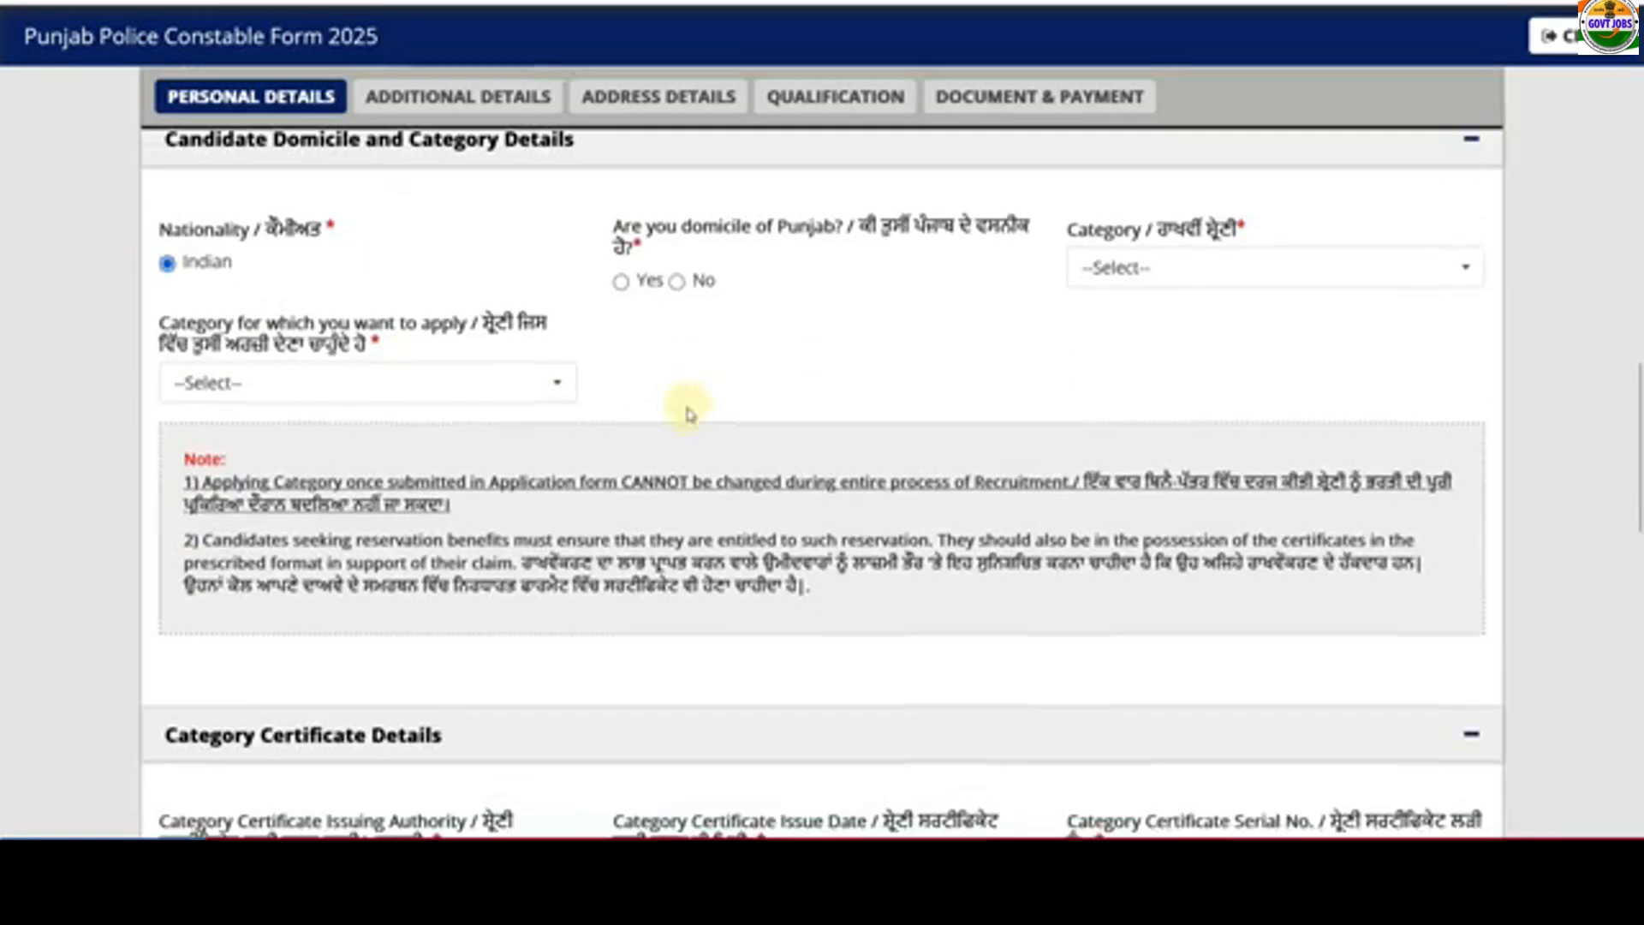
- Answer No to Punjab domicile, set category Others and applying category General (UR)
left_click(676, 281)
left_click(1112, 272)
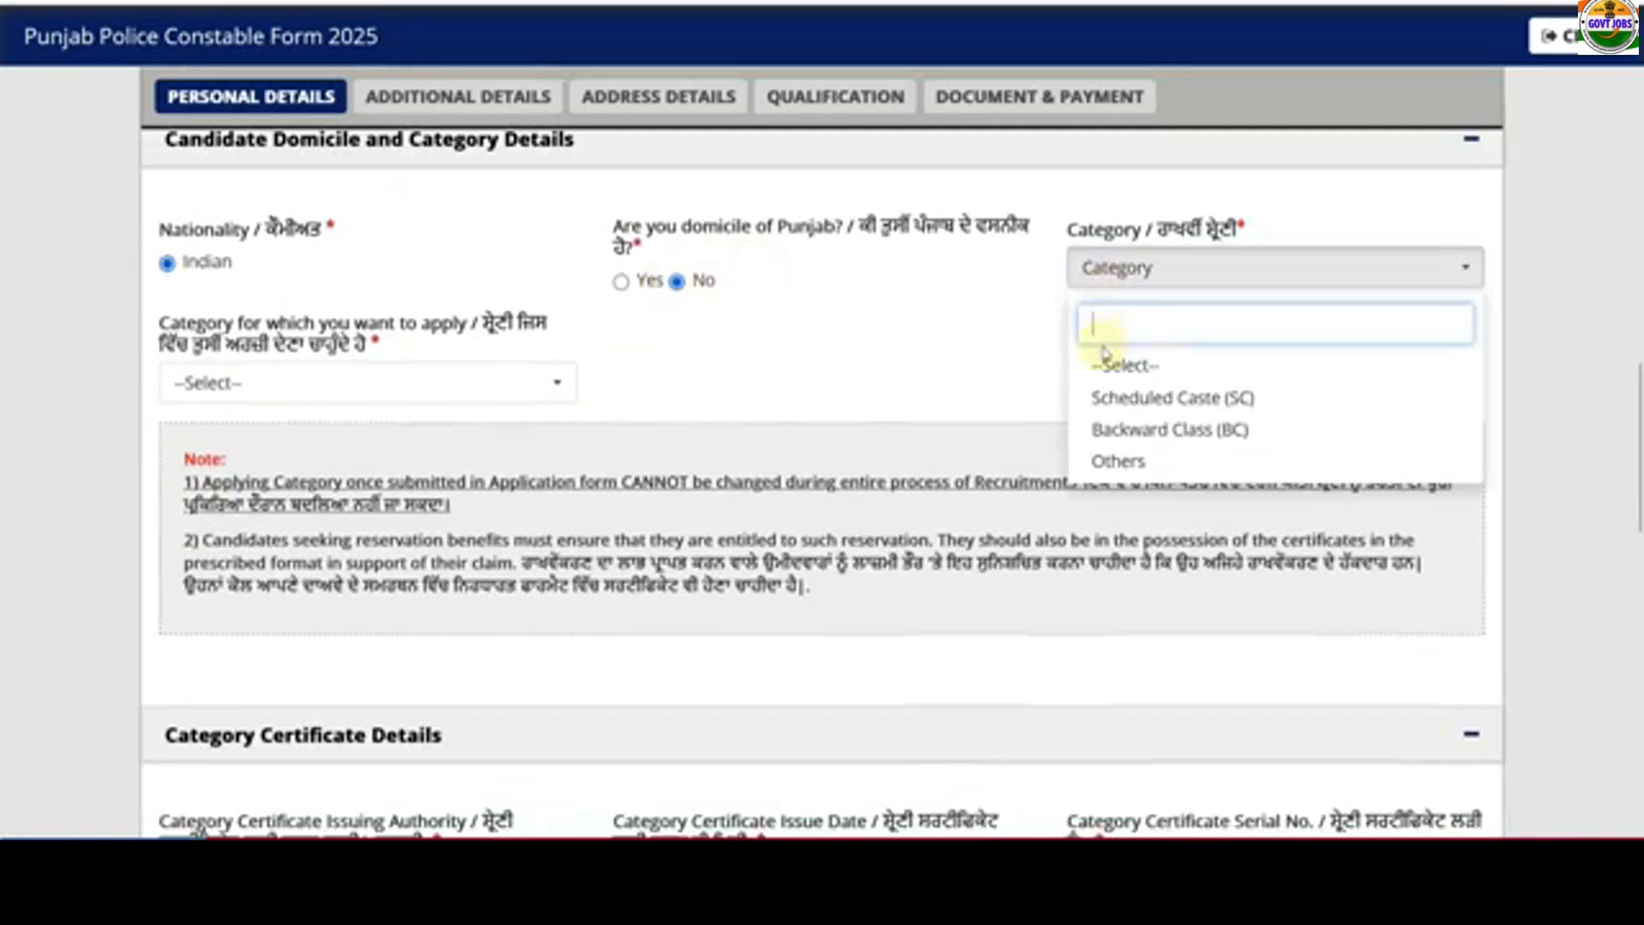
scroll(1122, 402, "down", 2)
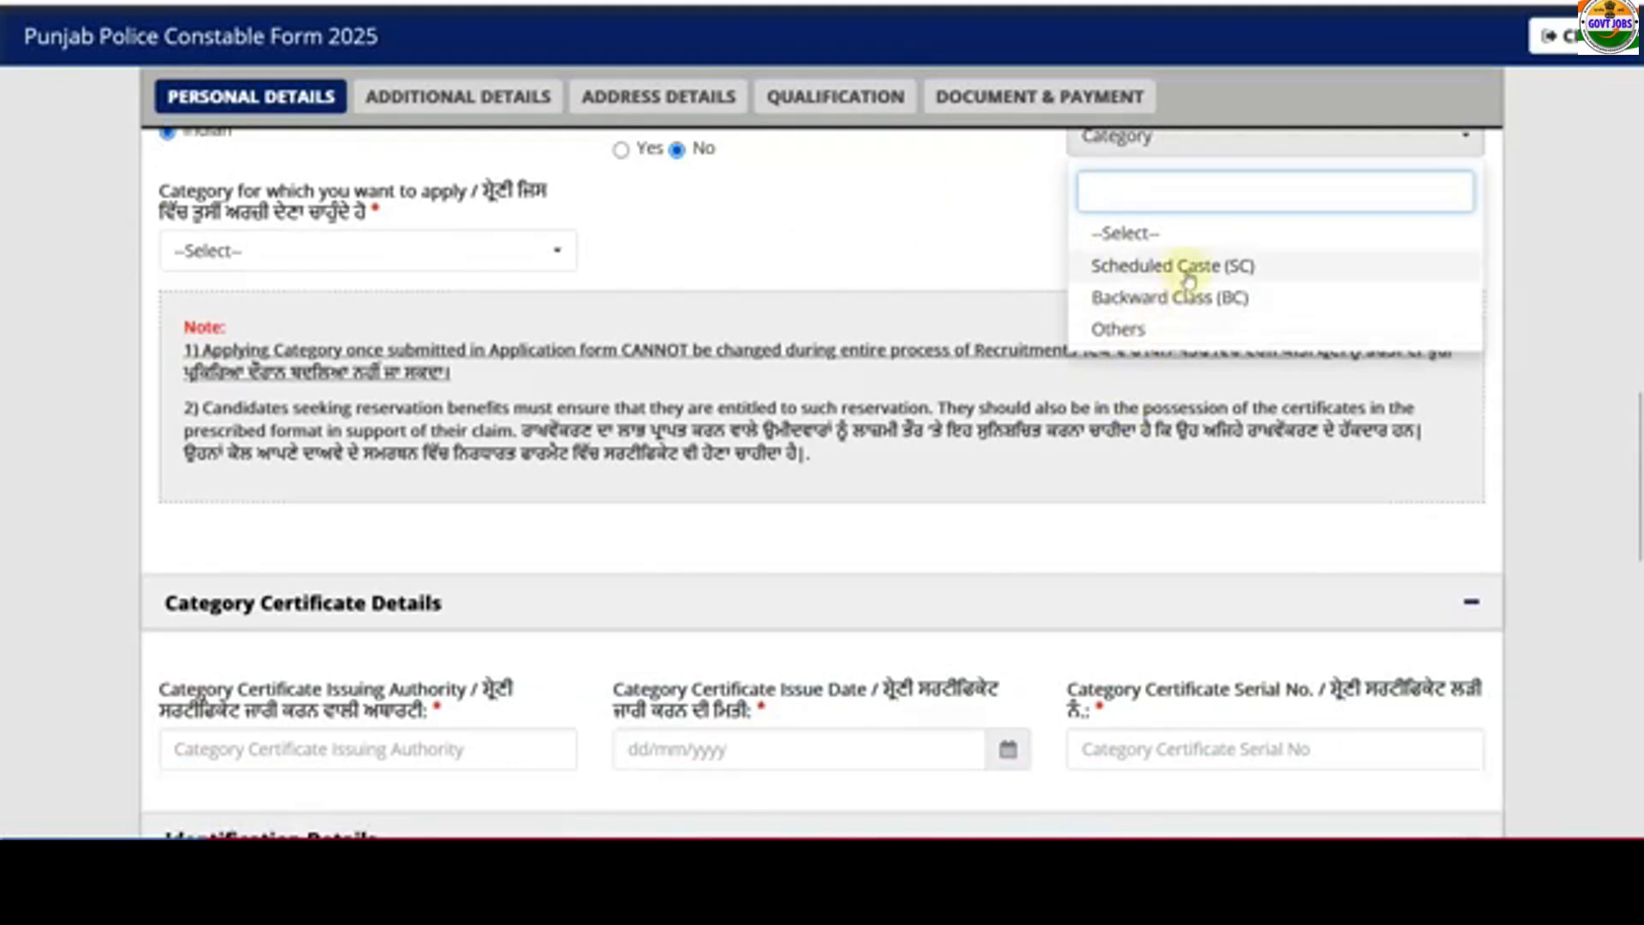
scroll(1174, 342, "up", 2)
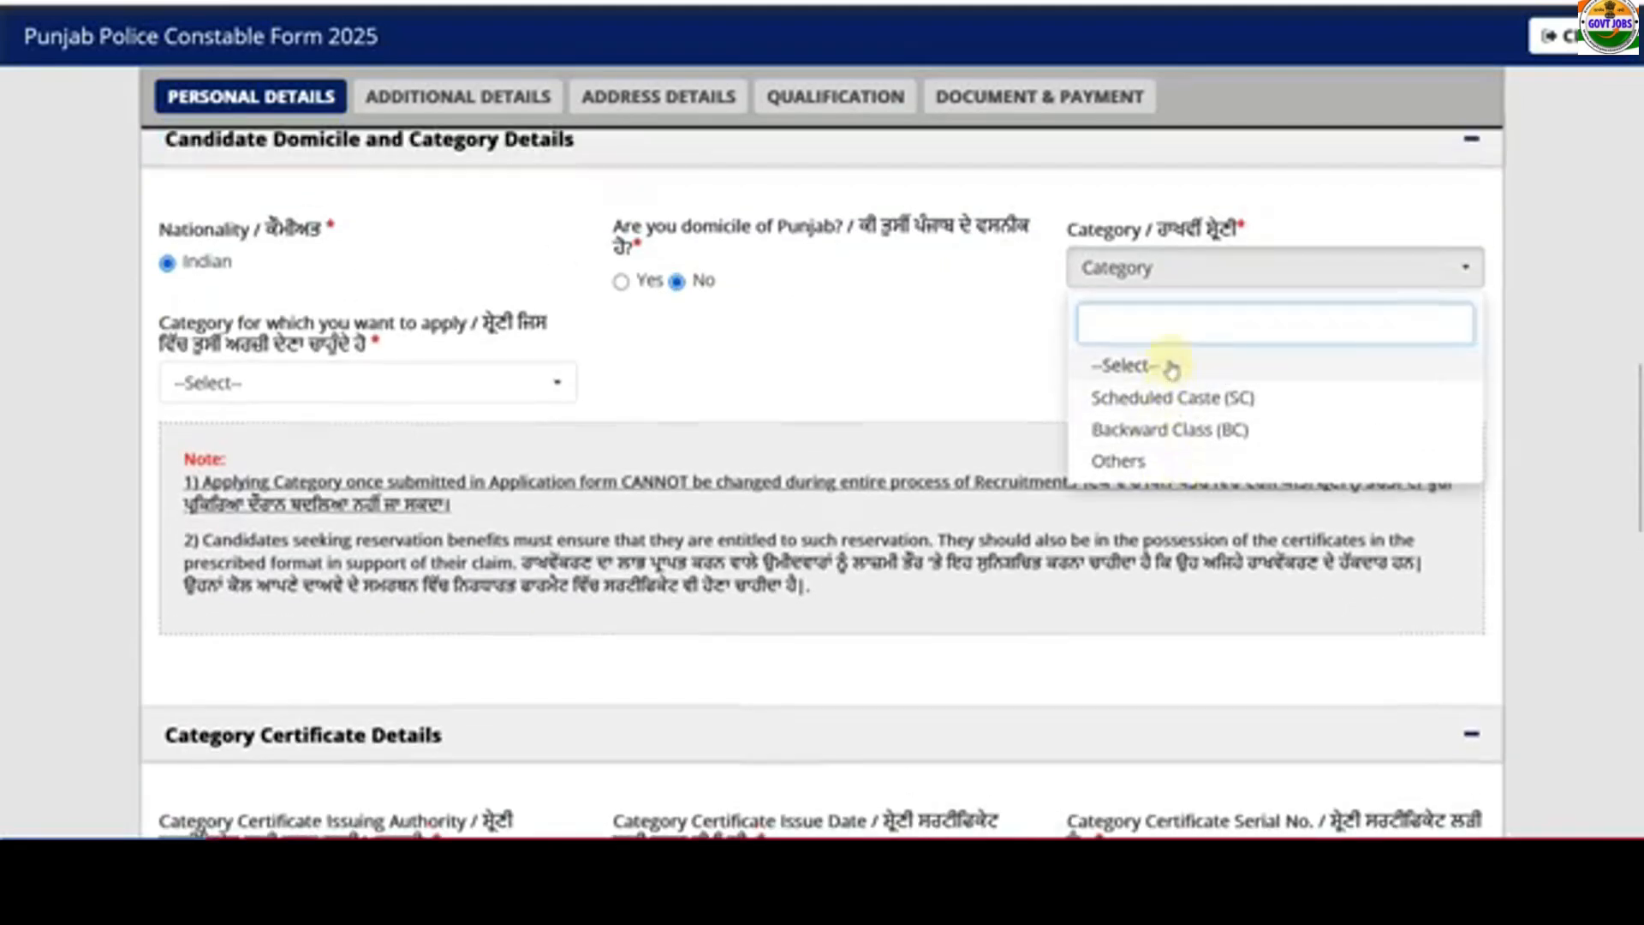
left_click(1139, 463)
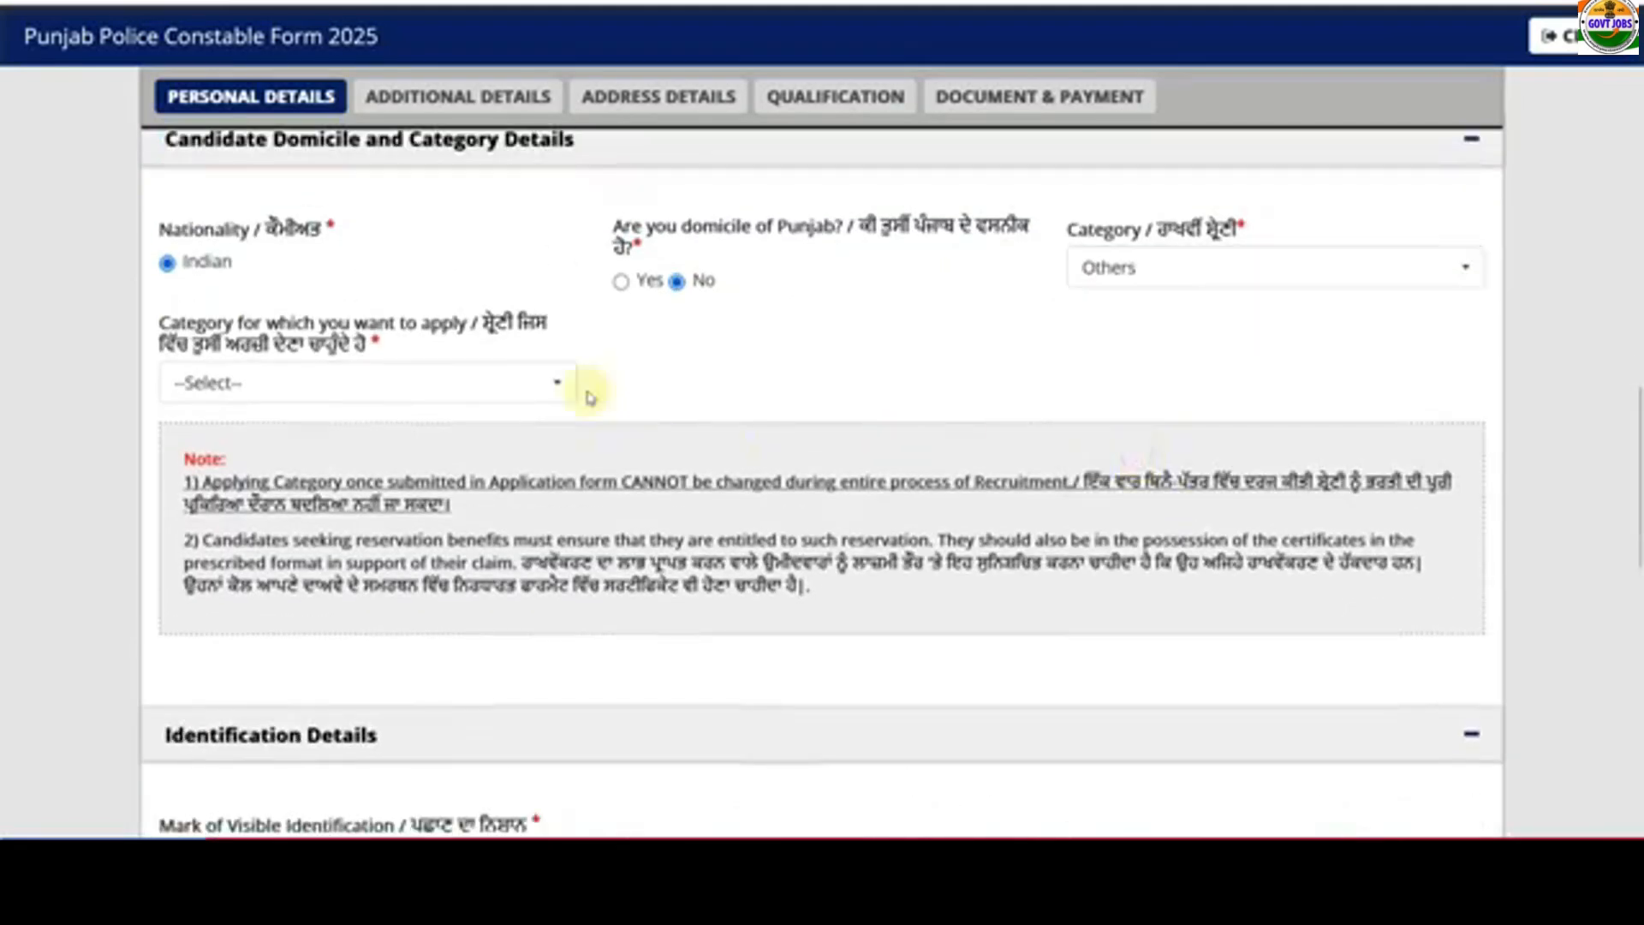
left_click(484, 383)
left_click(347, 512)
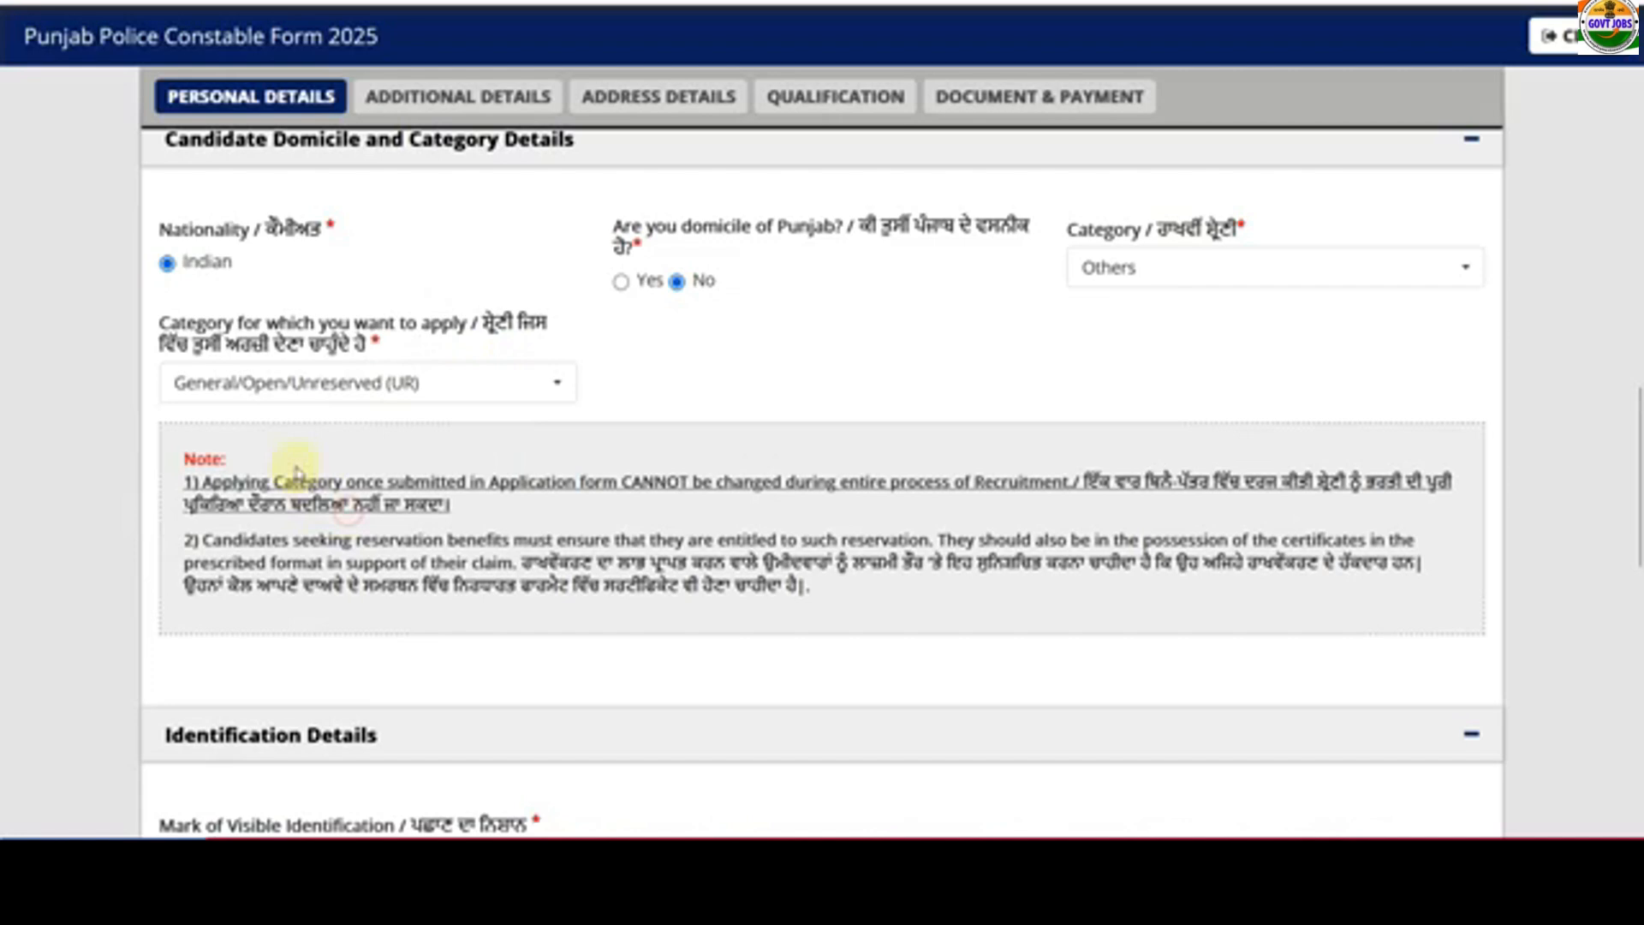
- Switch Punjab domicile to Yes and apply under EWS, keeping category Others
left_click(1108, 268)
left_click(433, 382)
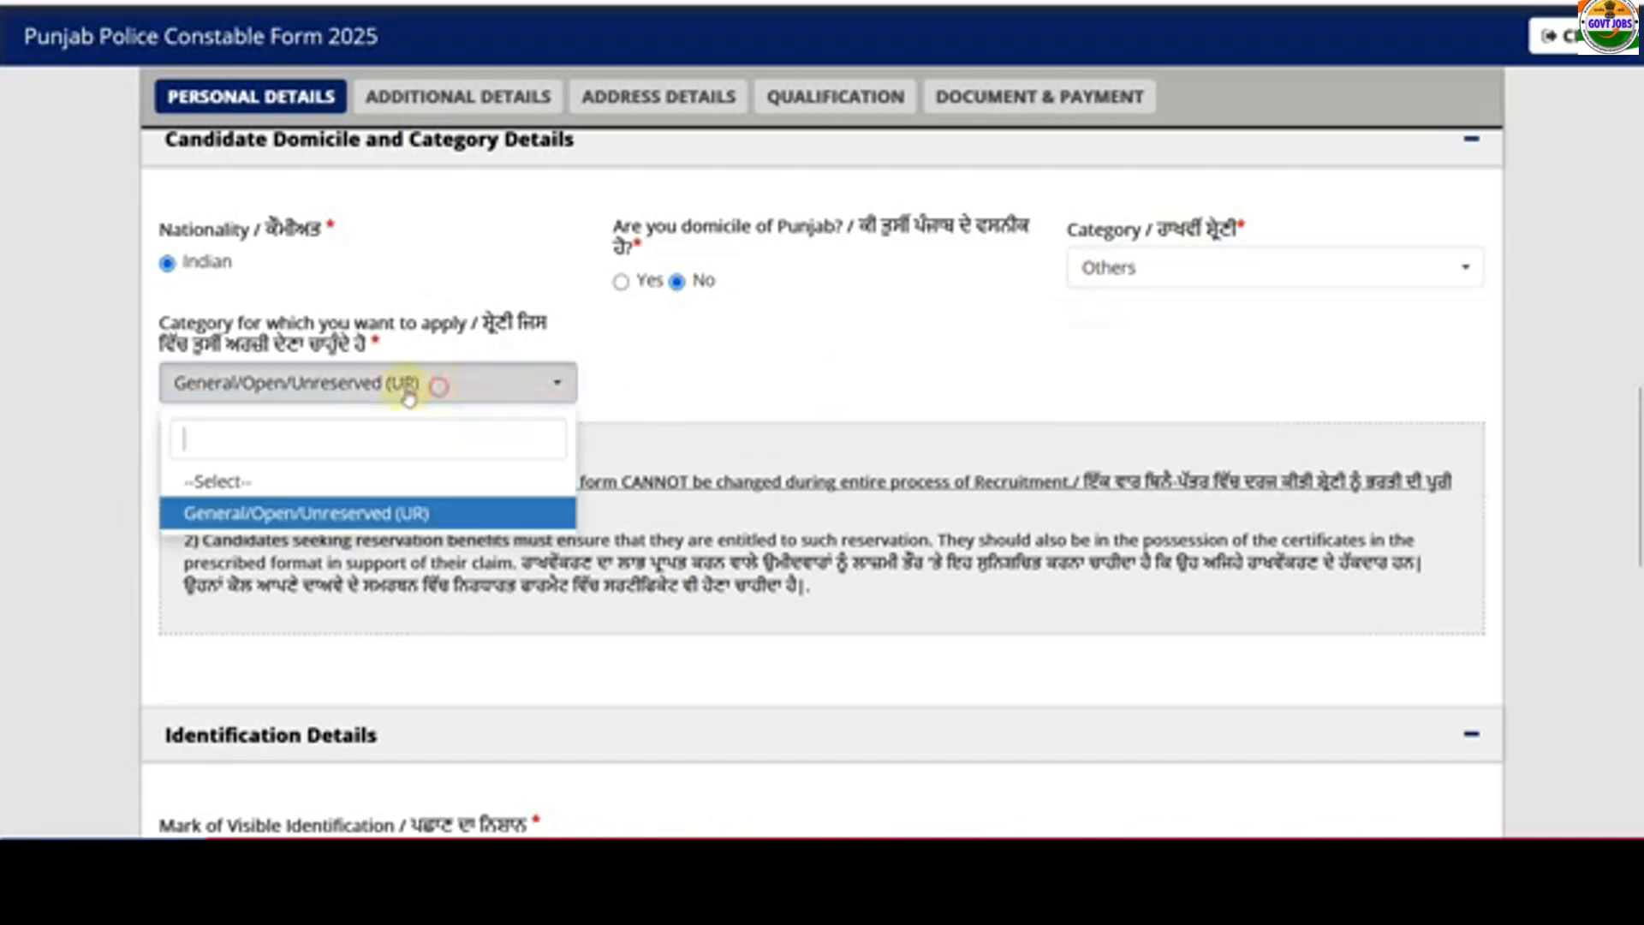
left_click(720, 376)
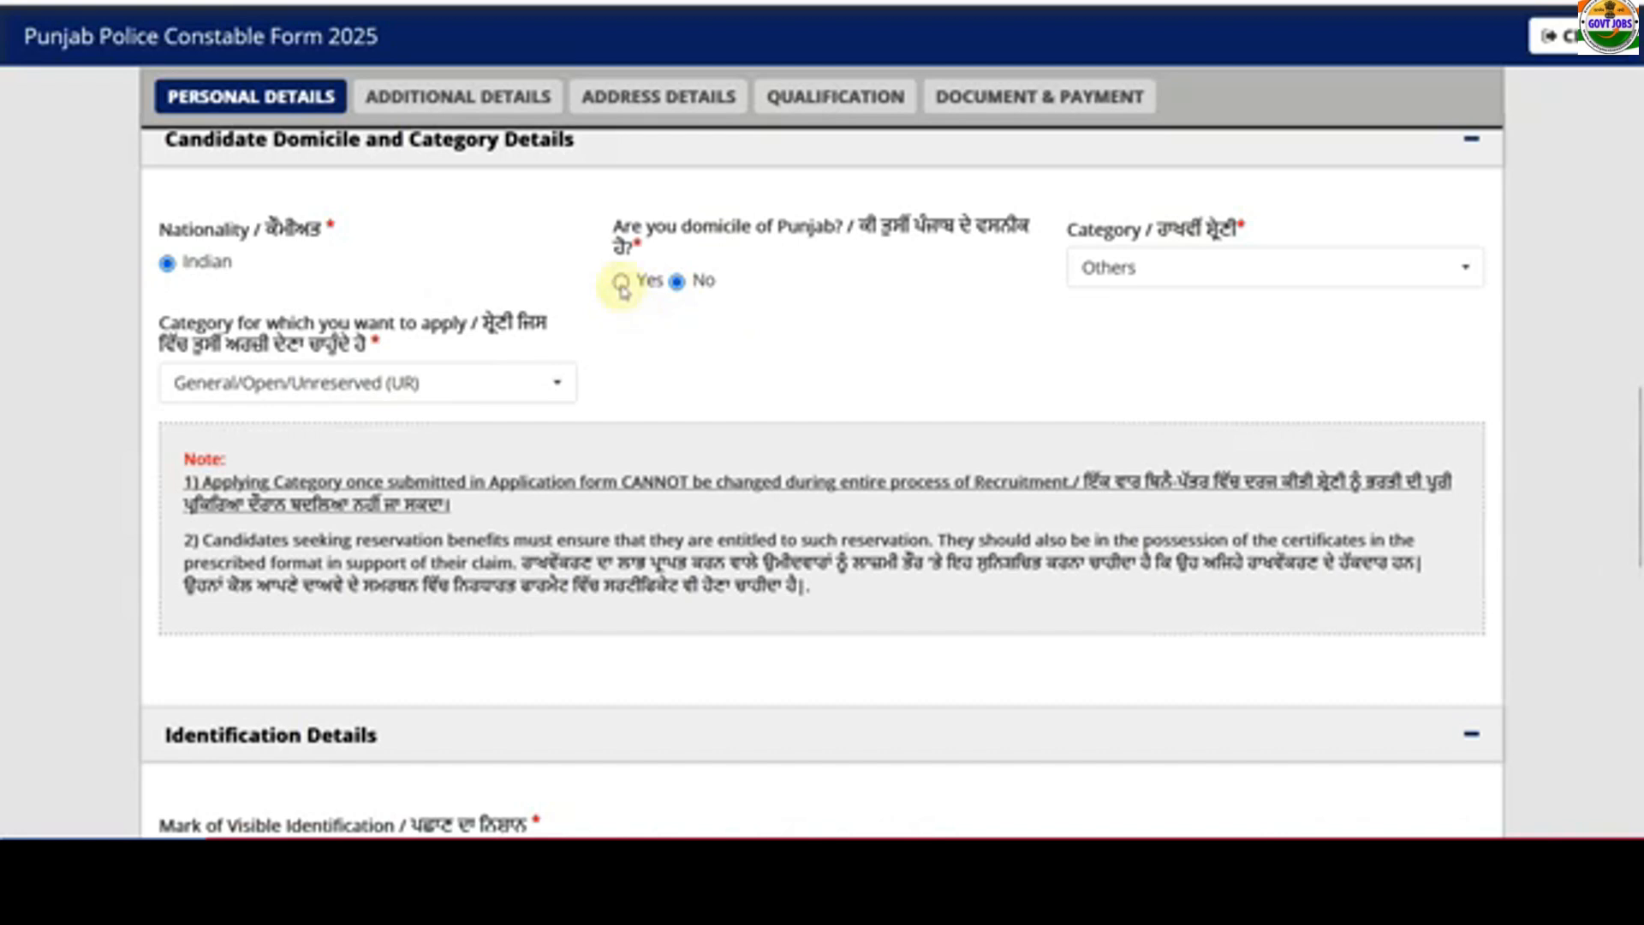
left_click(1084, 267)
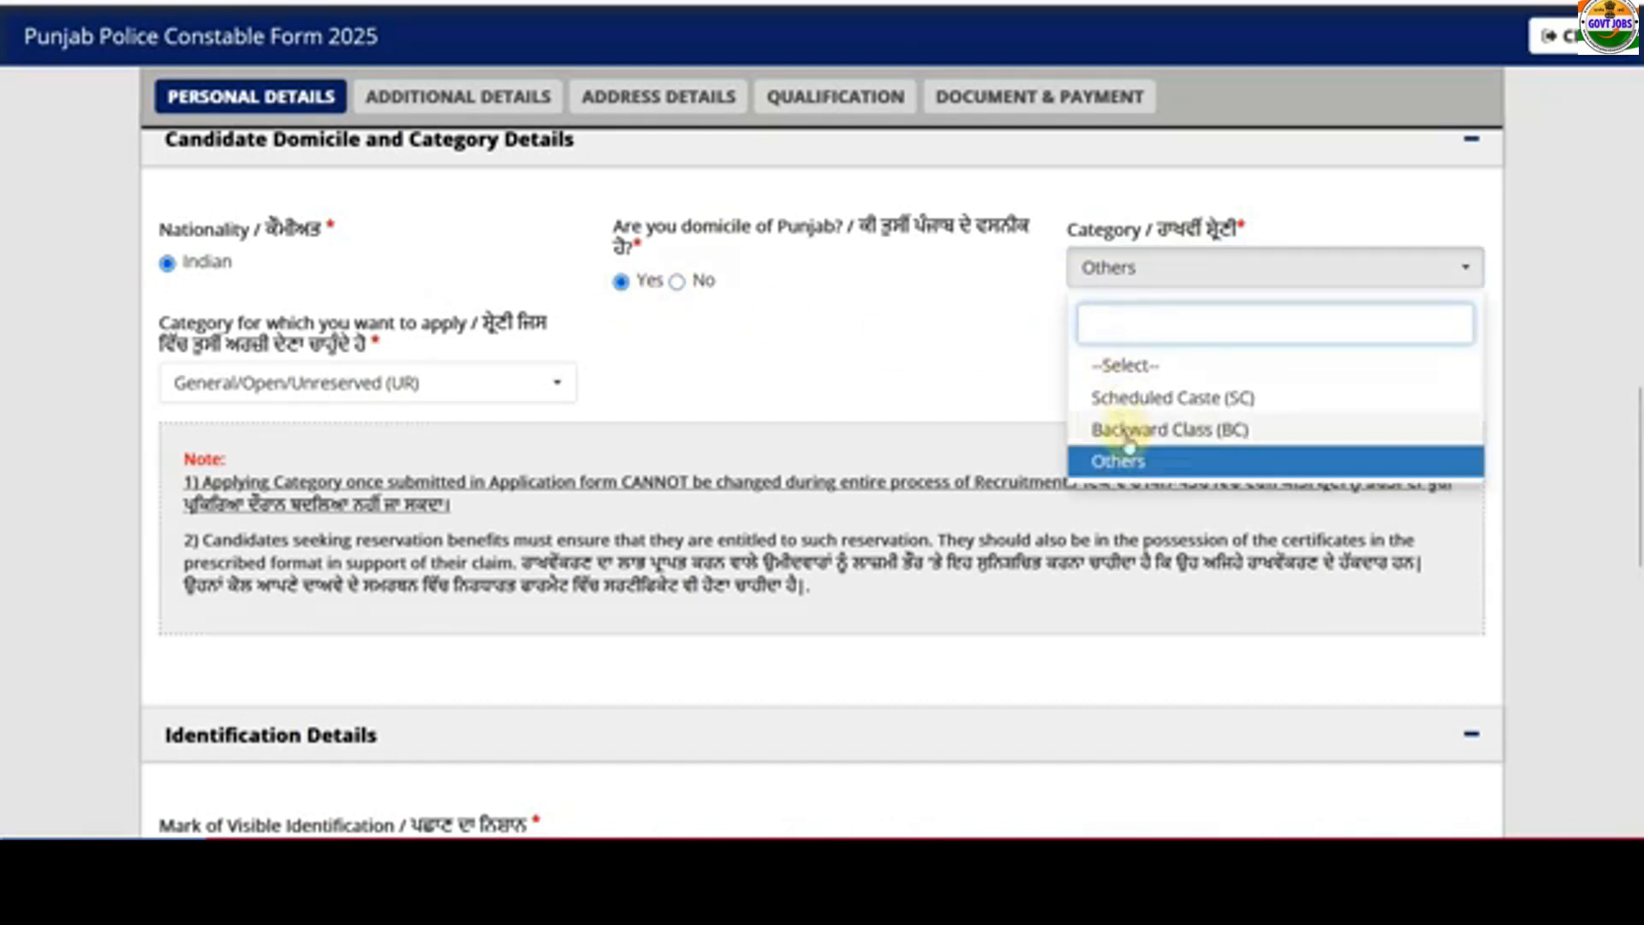
left_click(858, 353)
left_click(411, 386)
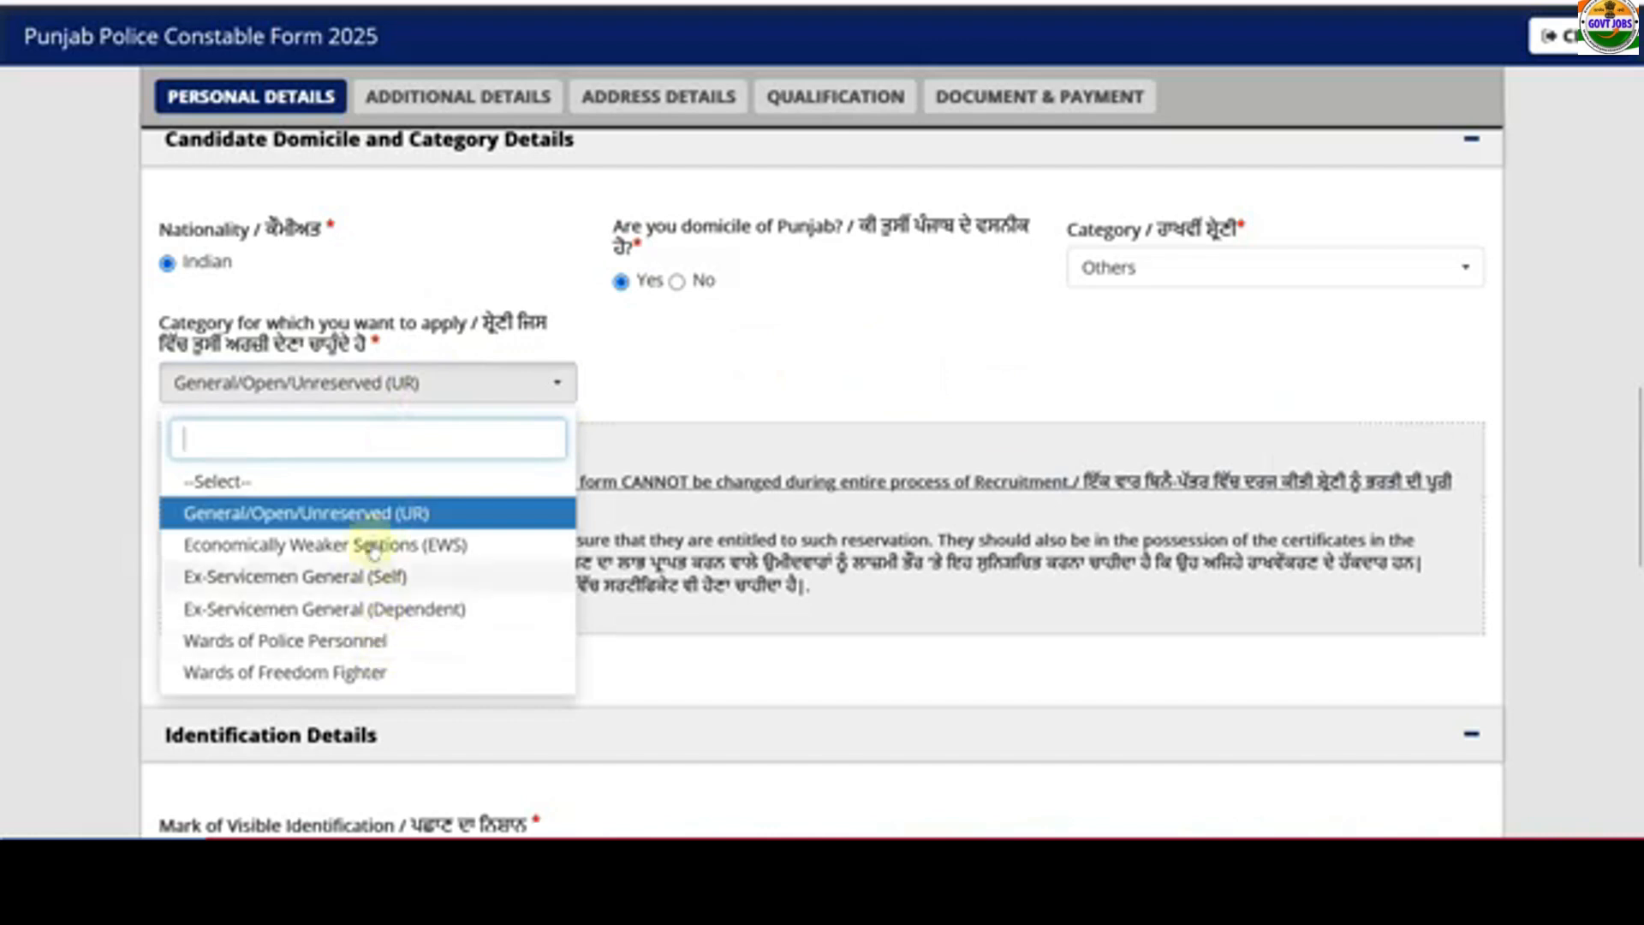
left_click(441, 546)
- Fill the certificate: issuing authority TAHSILDAR, issue date 01/02/2025, serial number, financial year 2024-2025
scroll(555, 531, "down", 3)
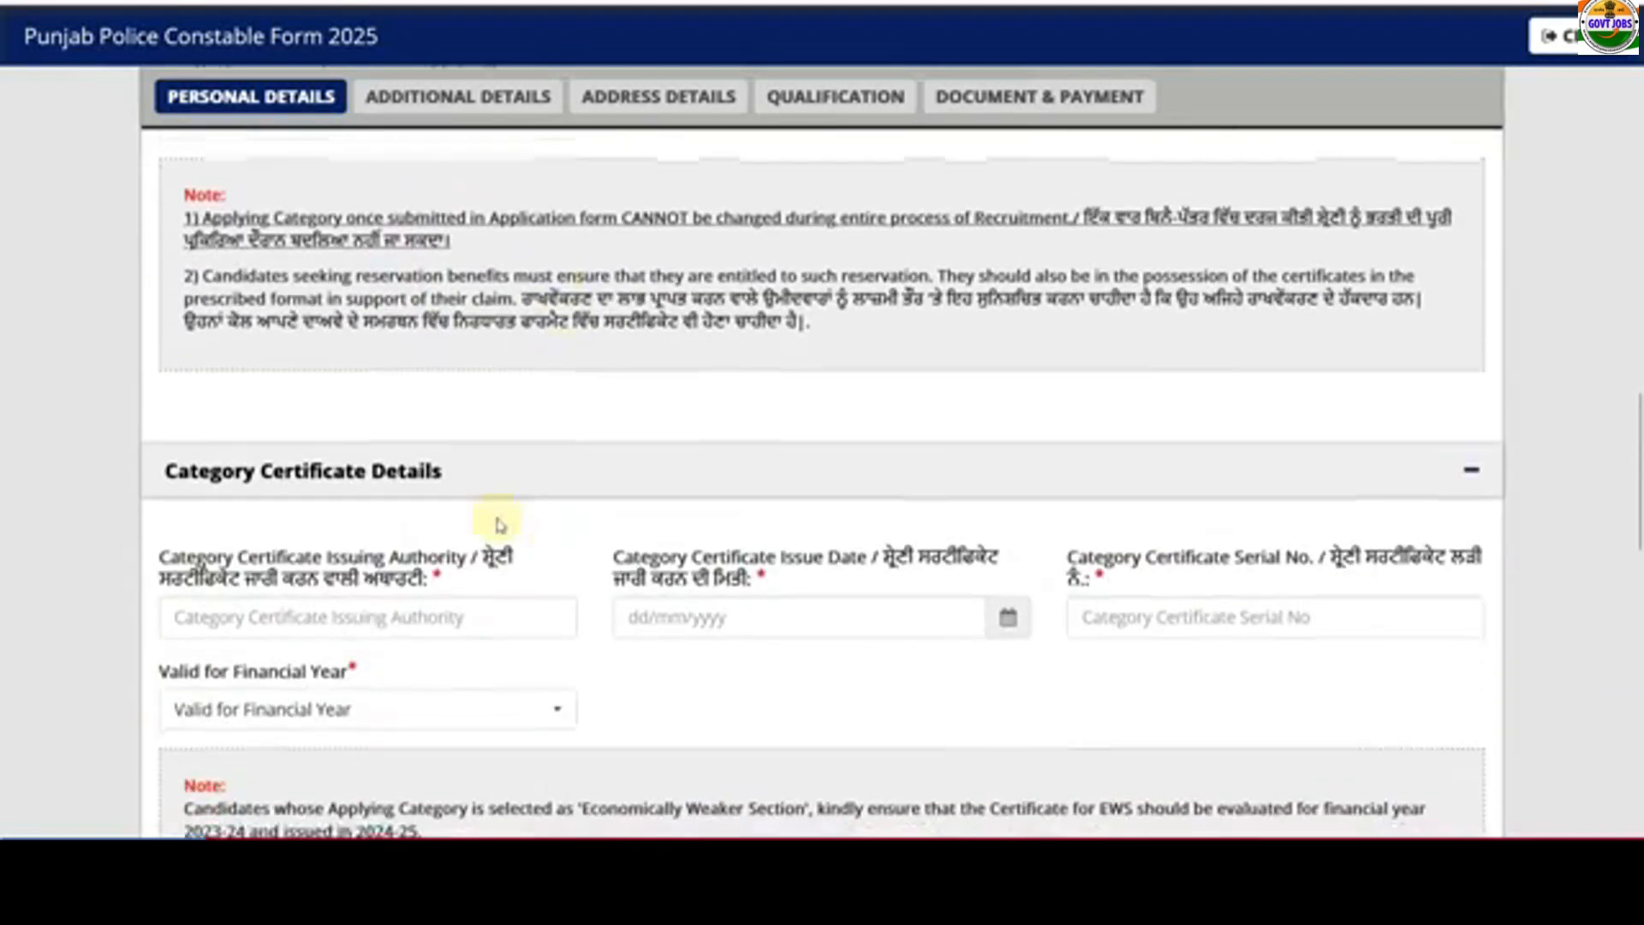
scroll(437, 507, "down", 2)
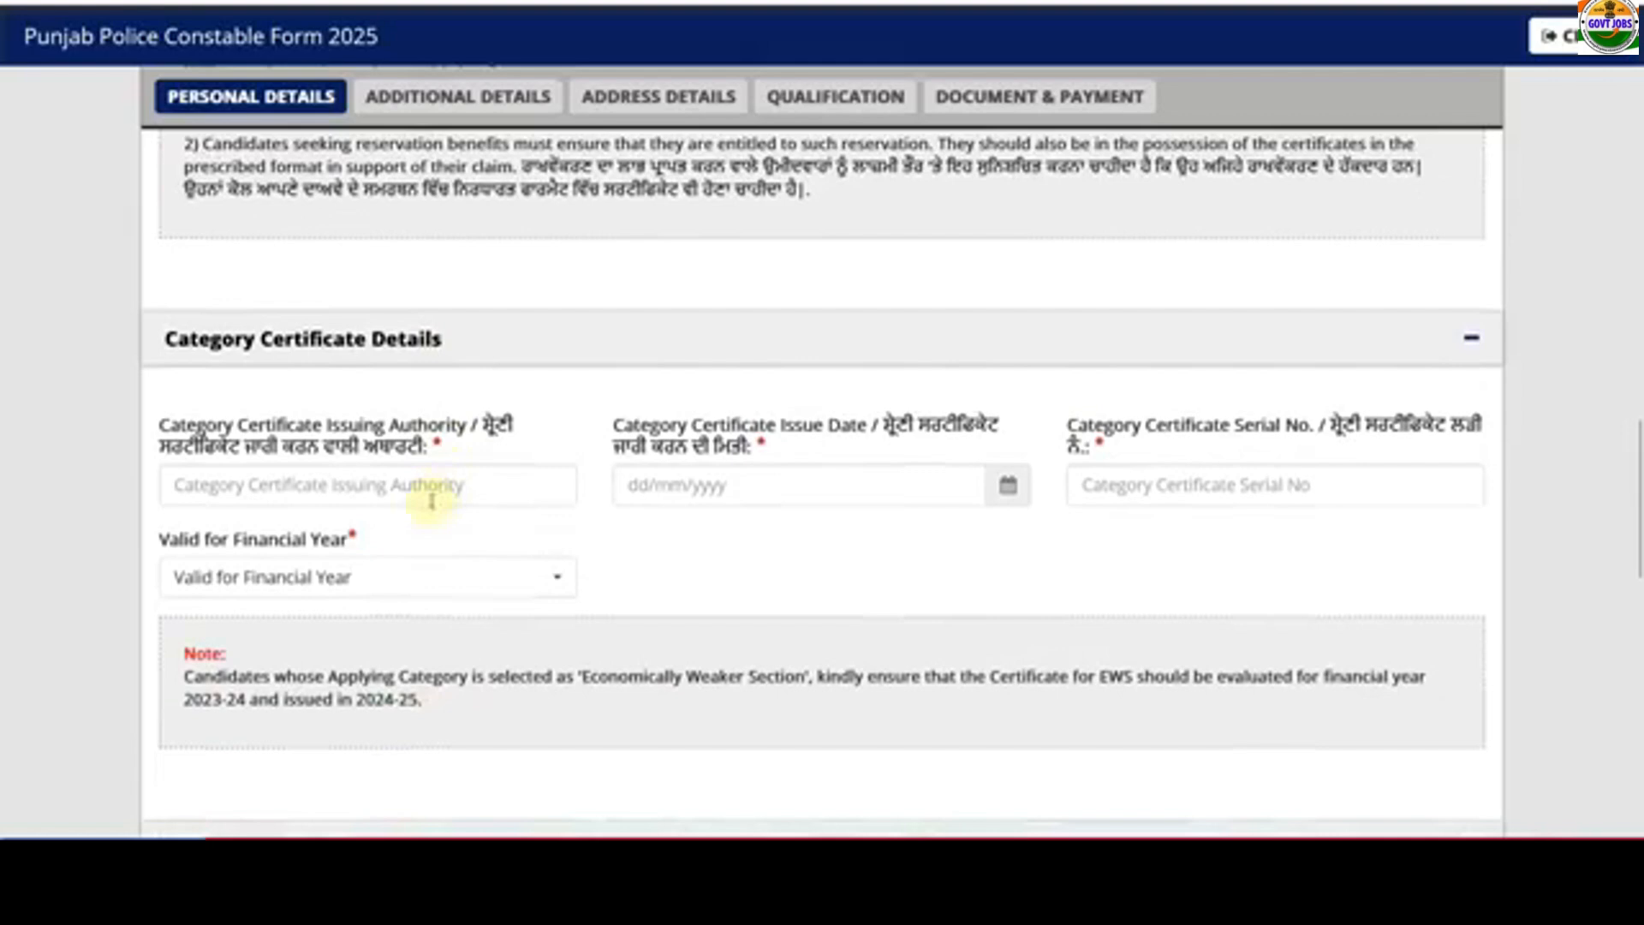
left_click(282, 488)
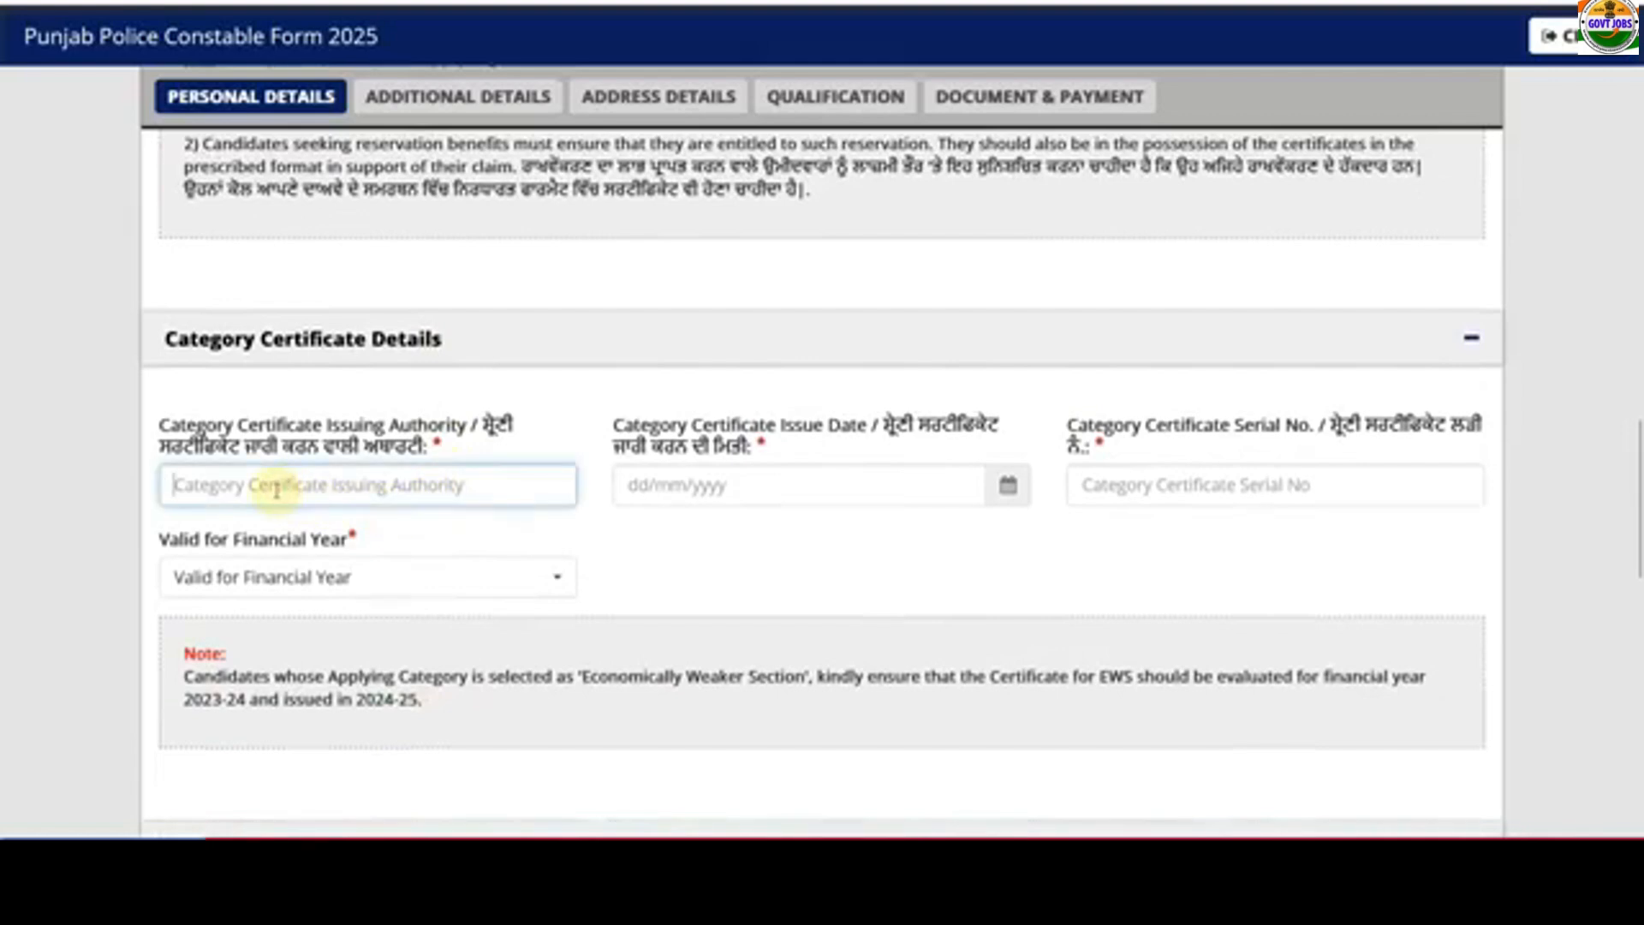
type("TAHSILDAR")
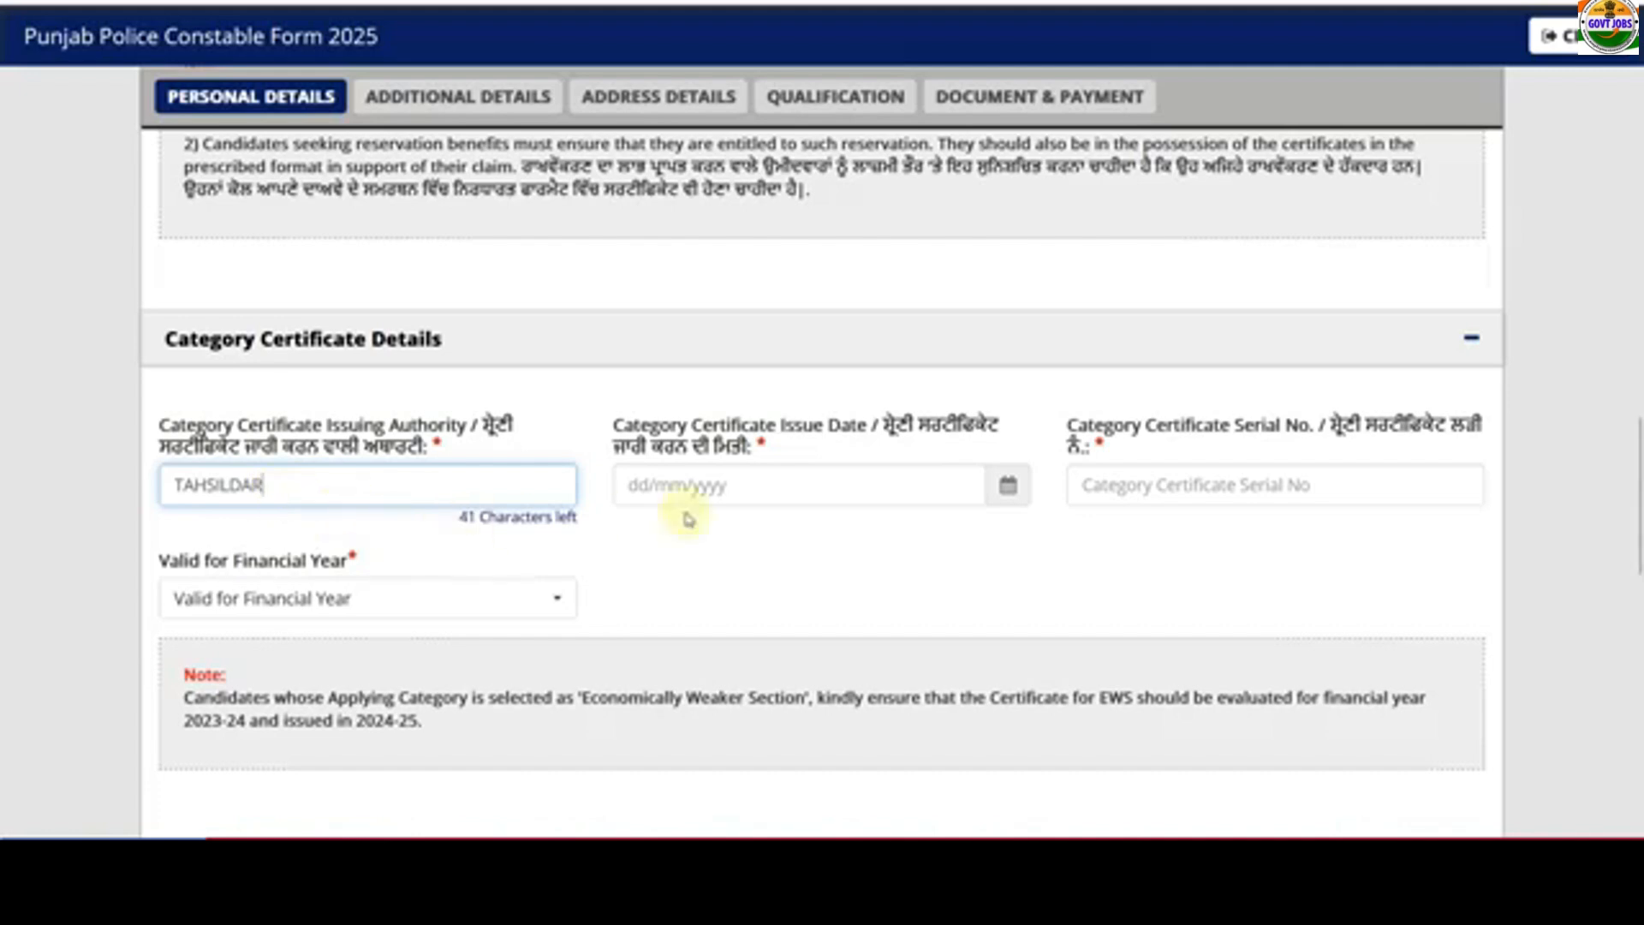
left_click(1007, 485)
left_click(838, 178)
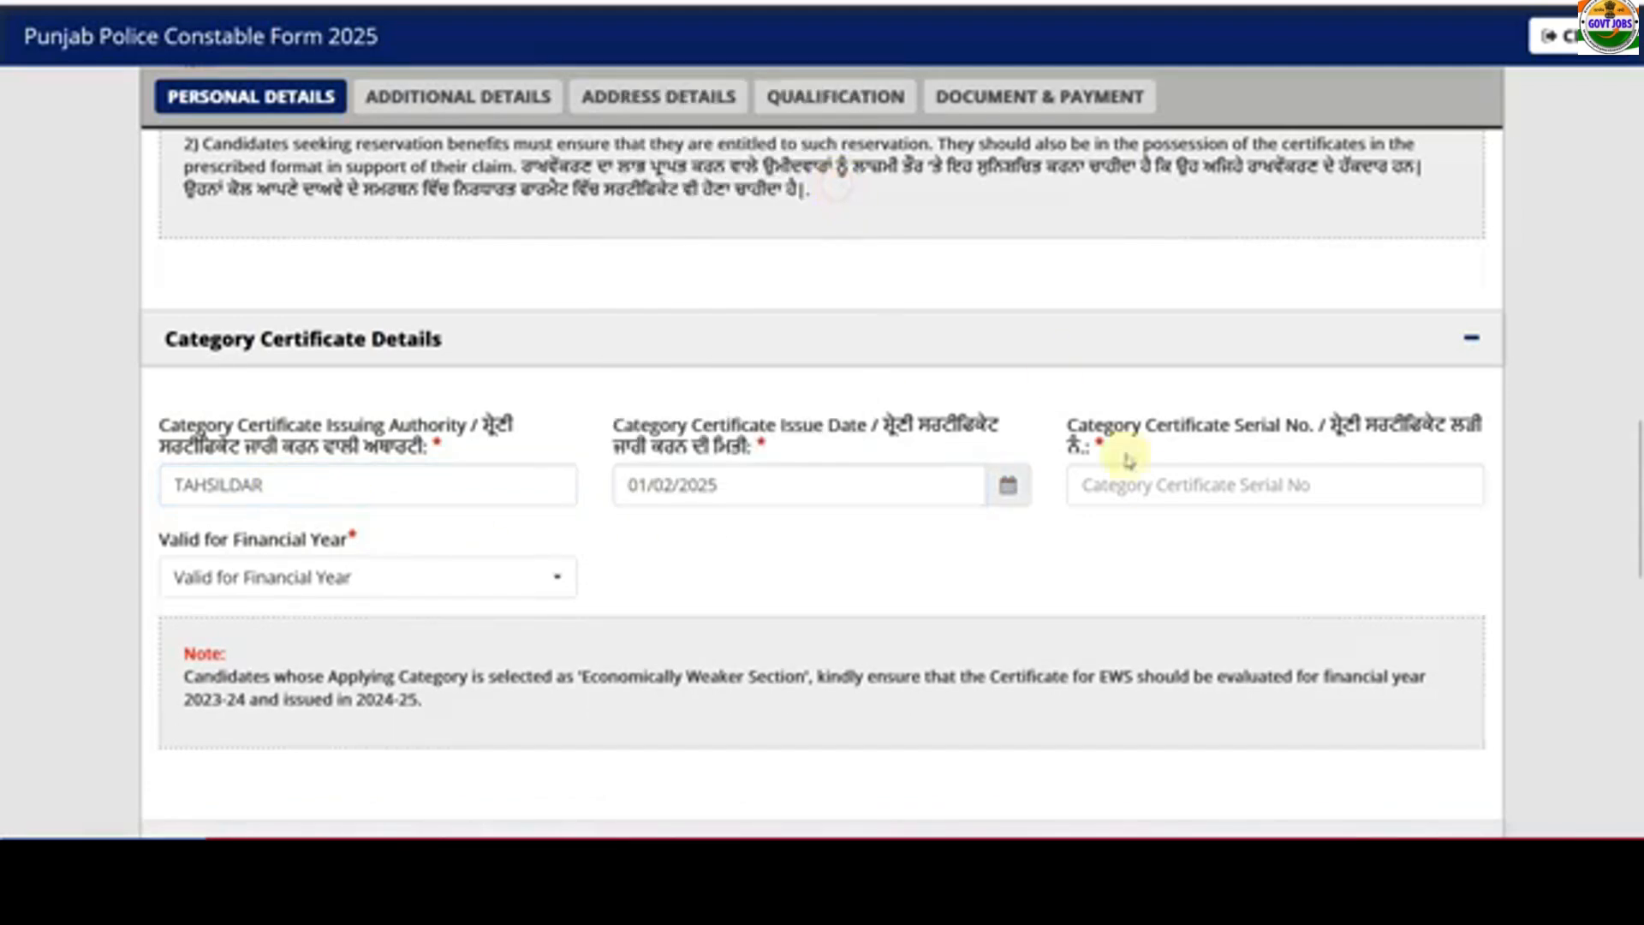
left_click(1153, 490)
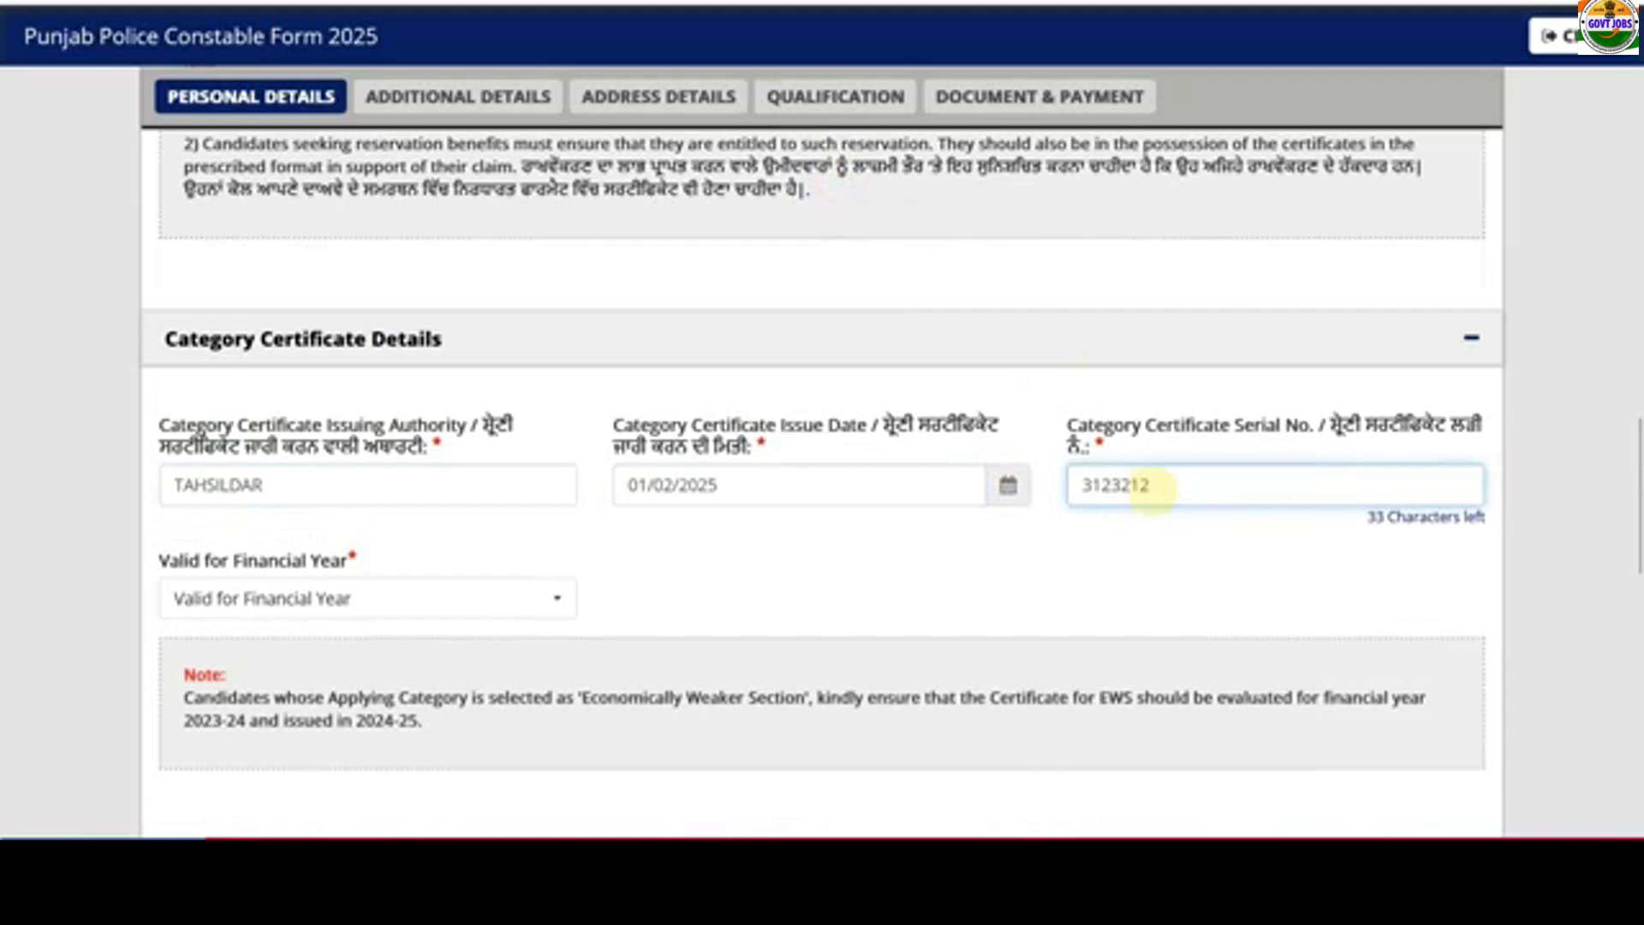
left_click(467, 596)
left_click(368, 710)
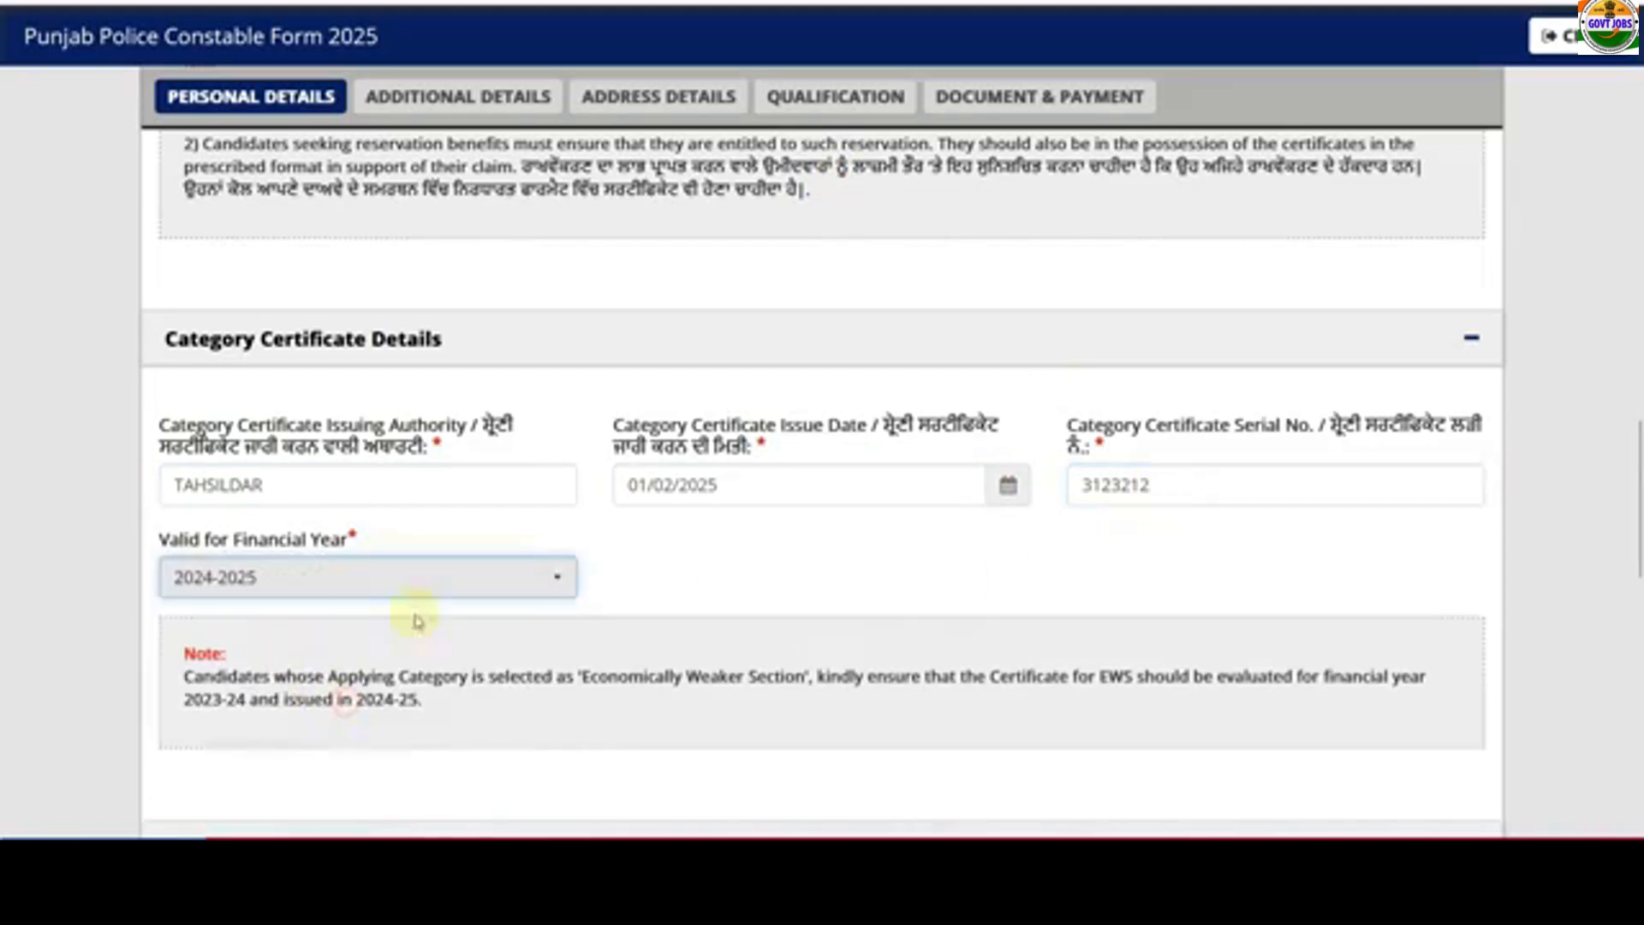
- Change both the candidate category and applying category to Backward Class (BC)
scroll(673, 597, "up", 3)
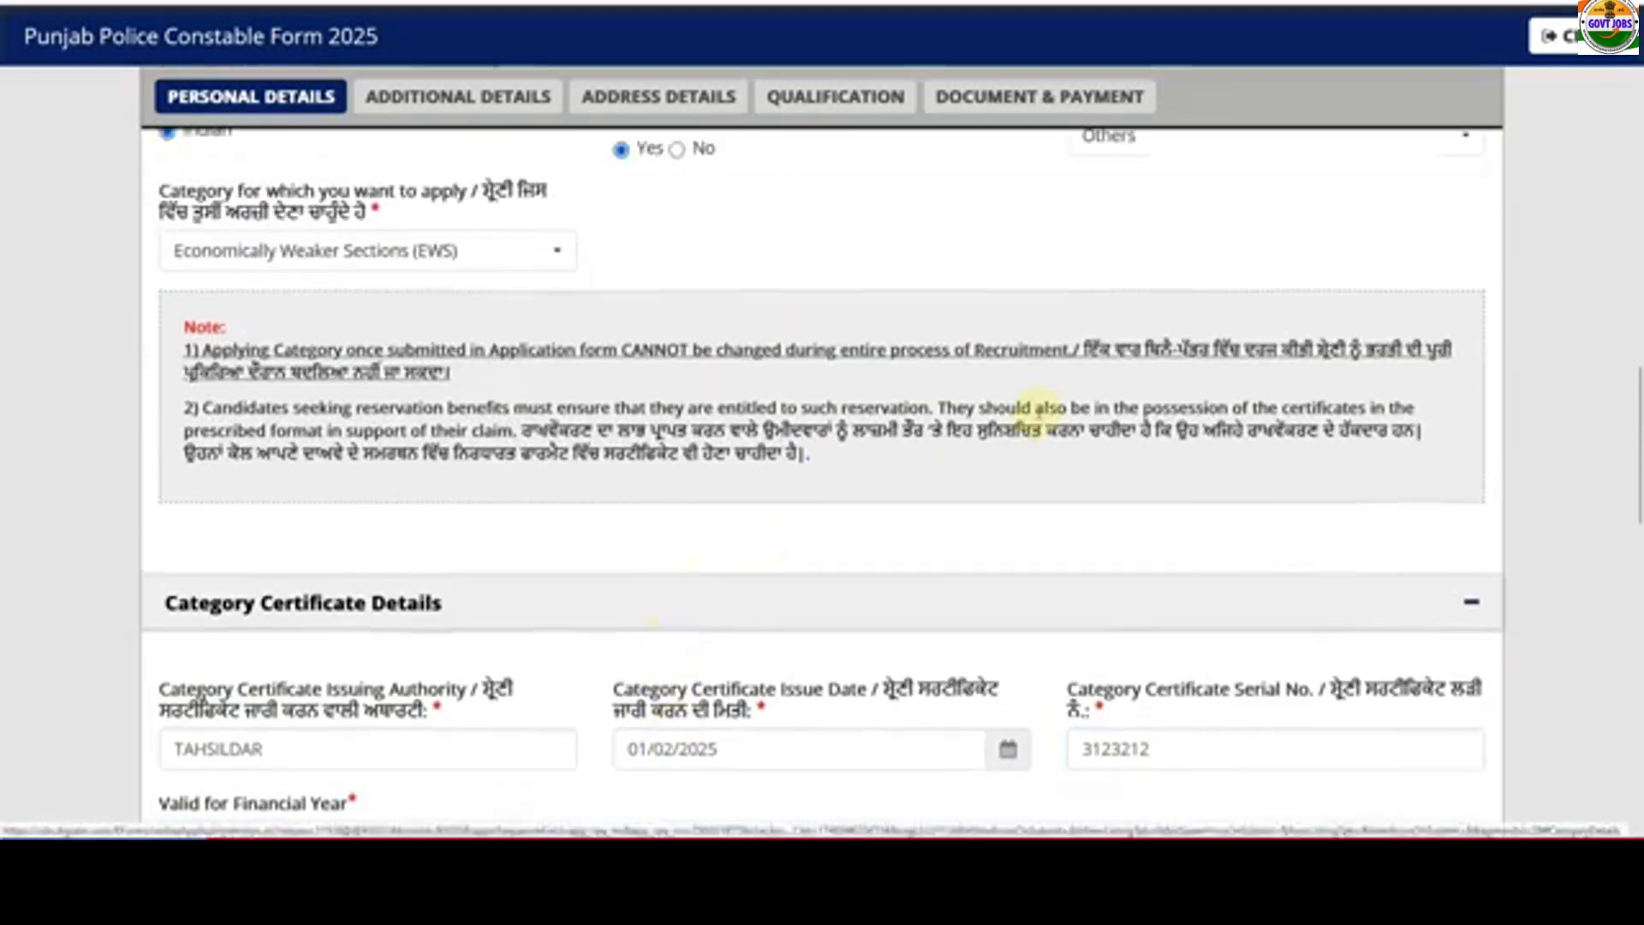
left_click(1140, 147)
left_click(1169, 297)
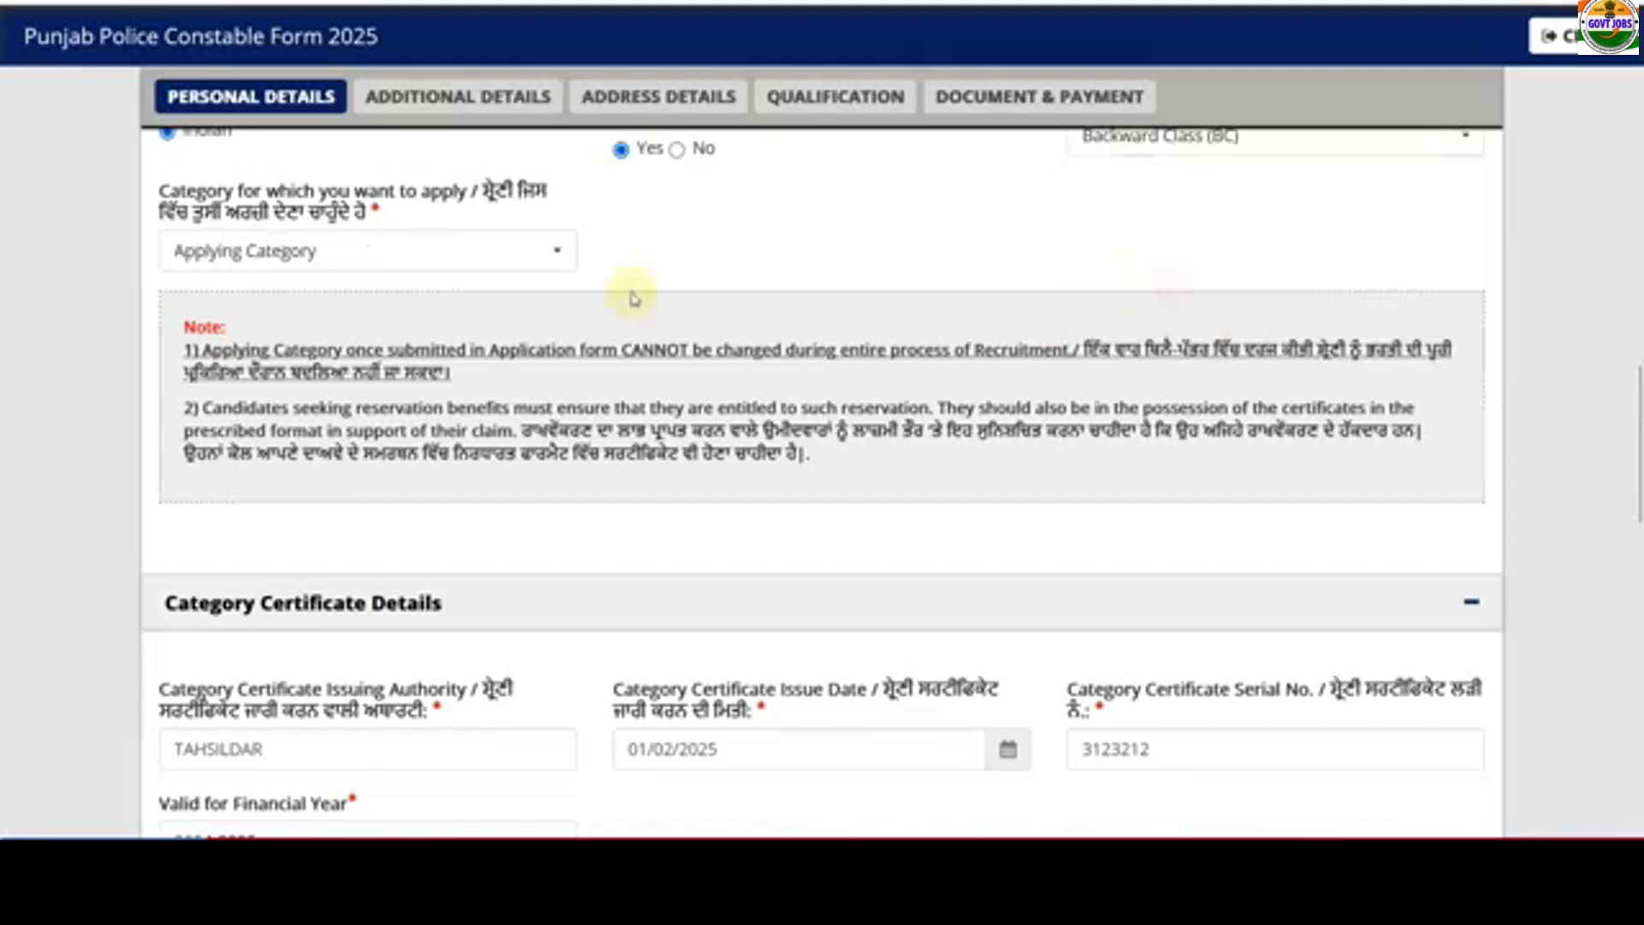
left_click(443, 250)
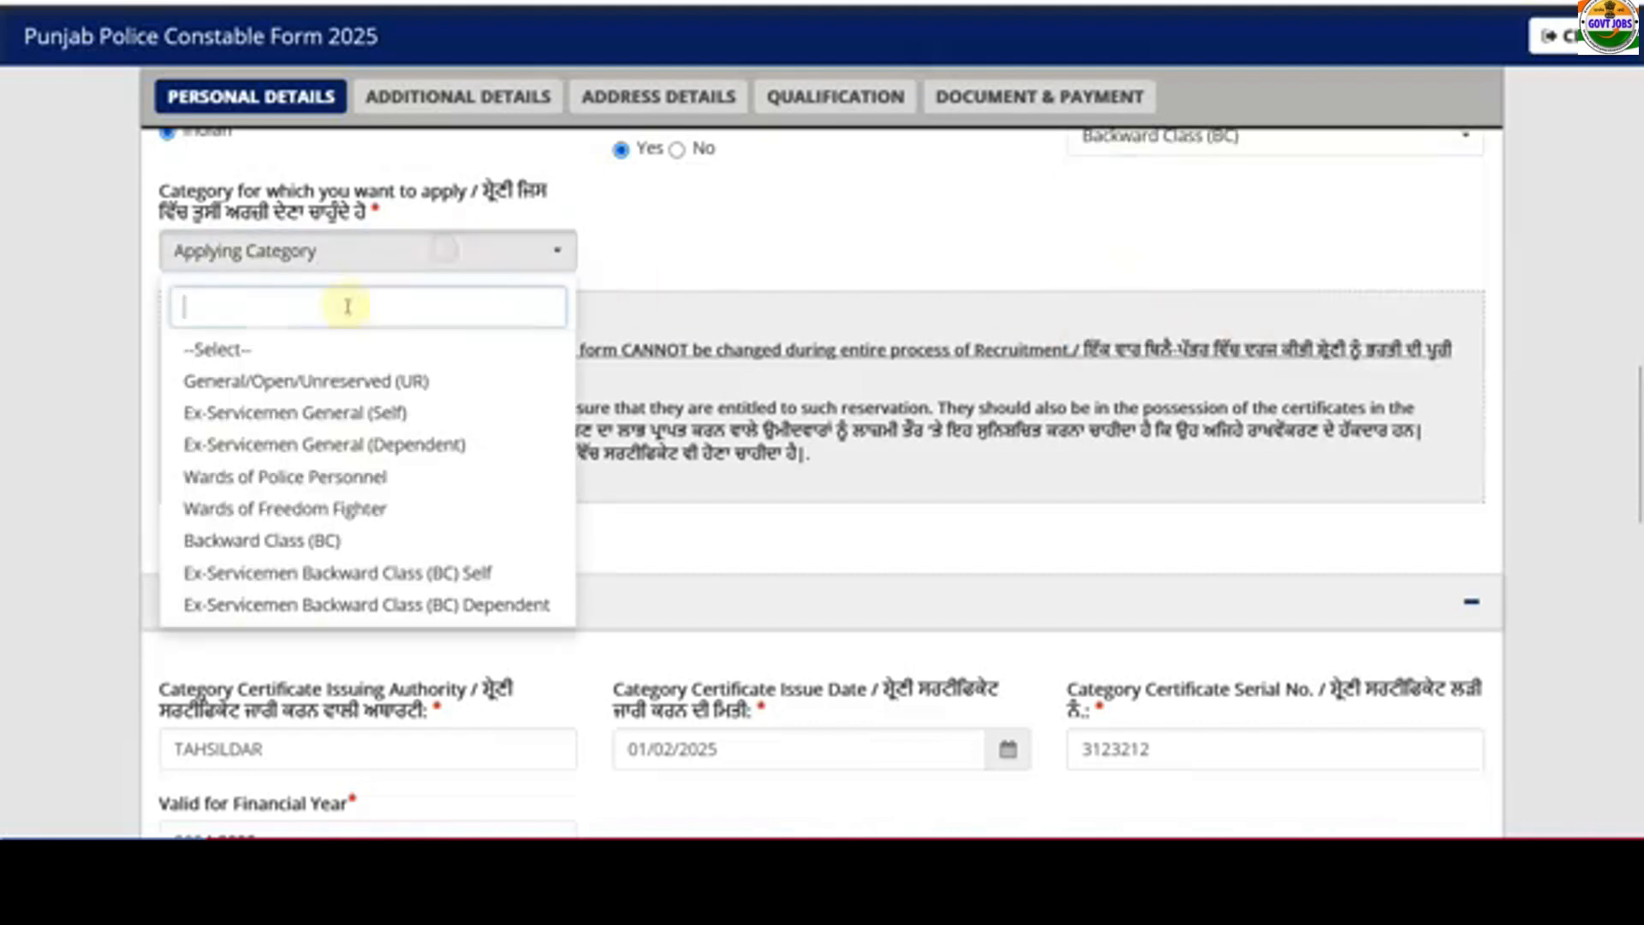
left_click(311, 540)
scroll(459, 539, "down", 3)
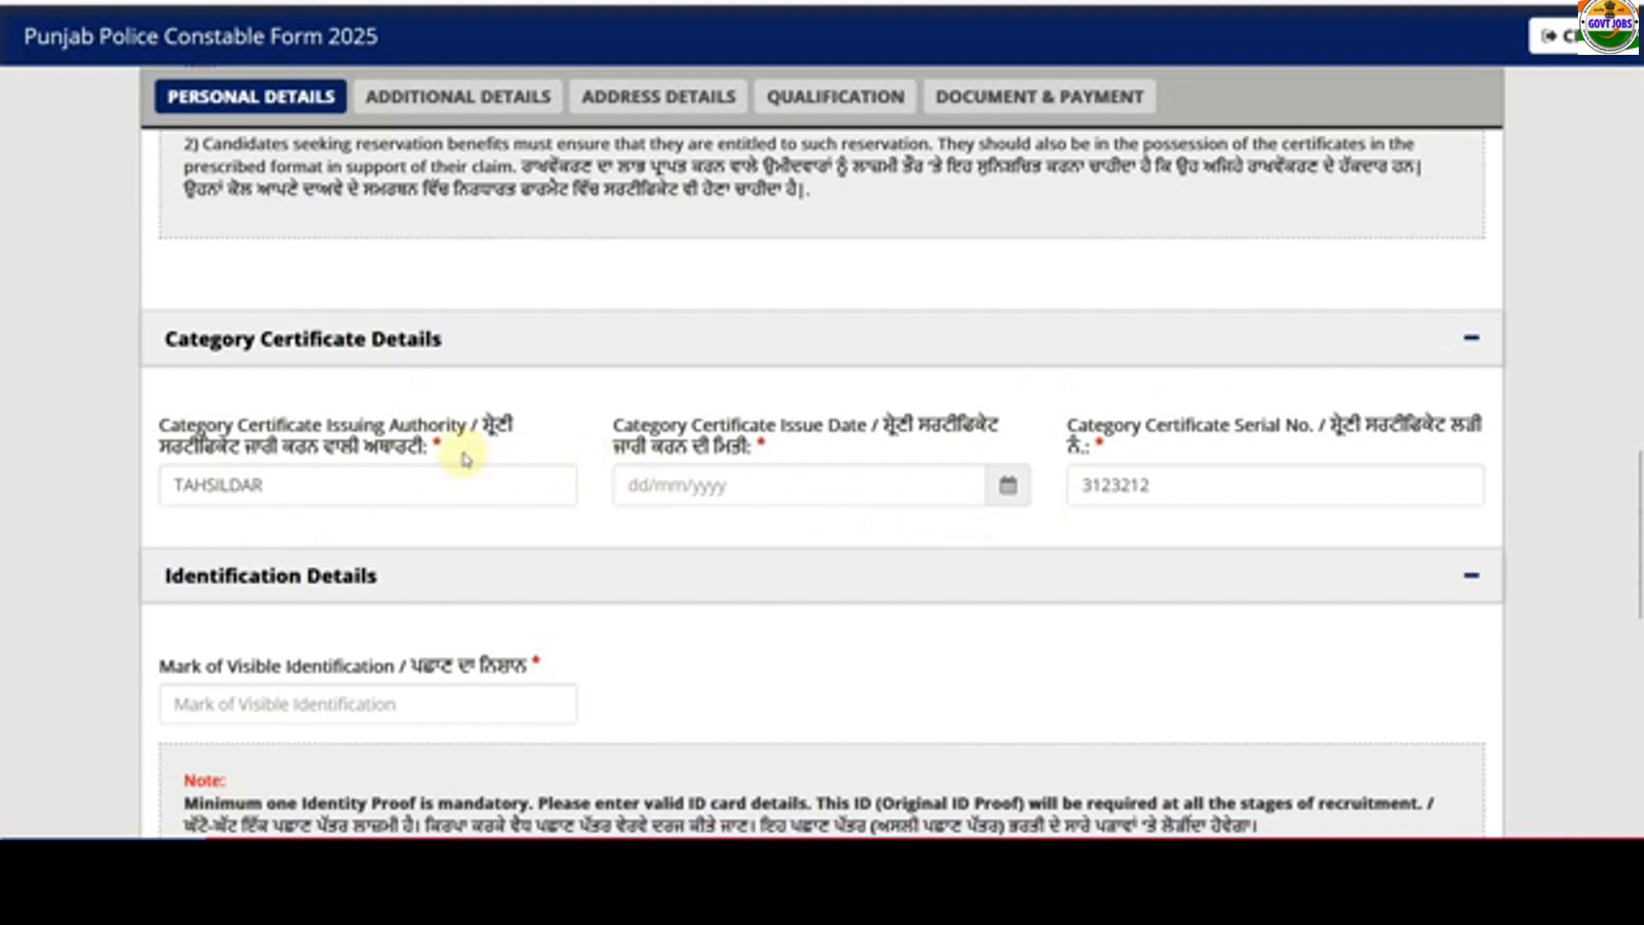
scroll(463, 459, "down", 3)
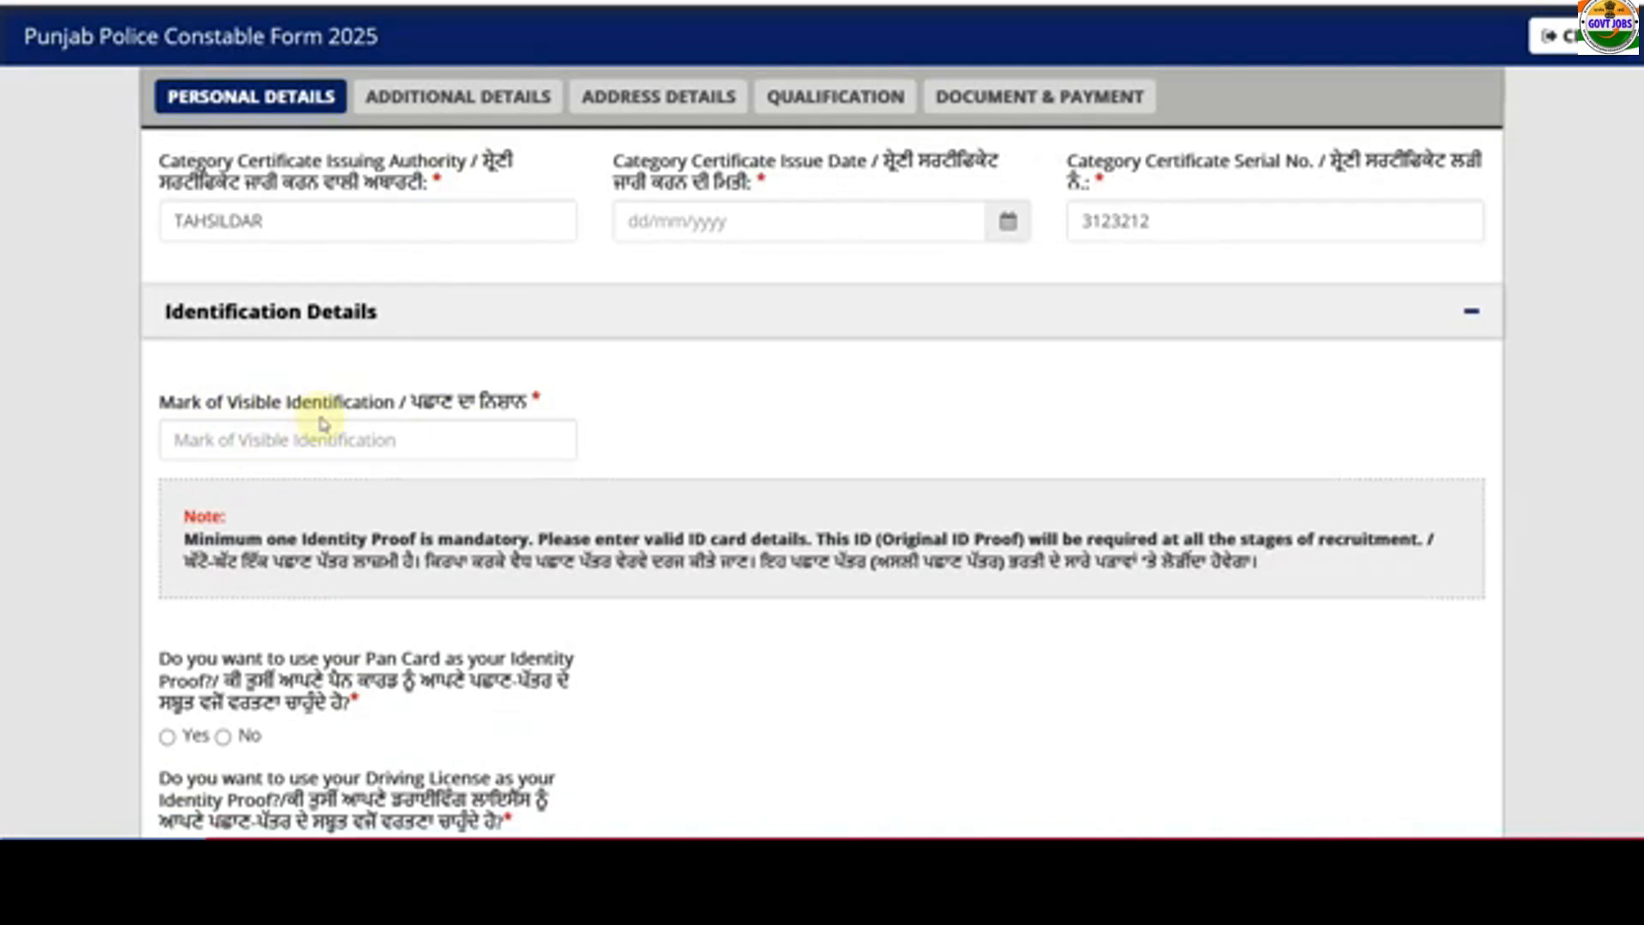
left_click(298, 442)
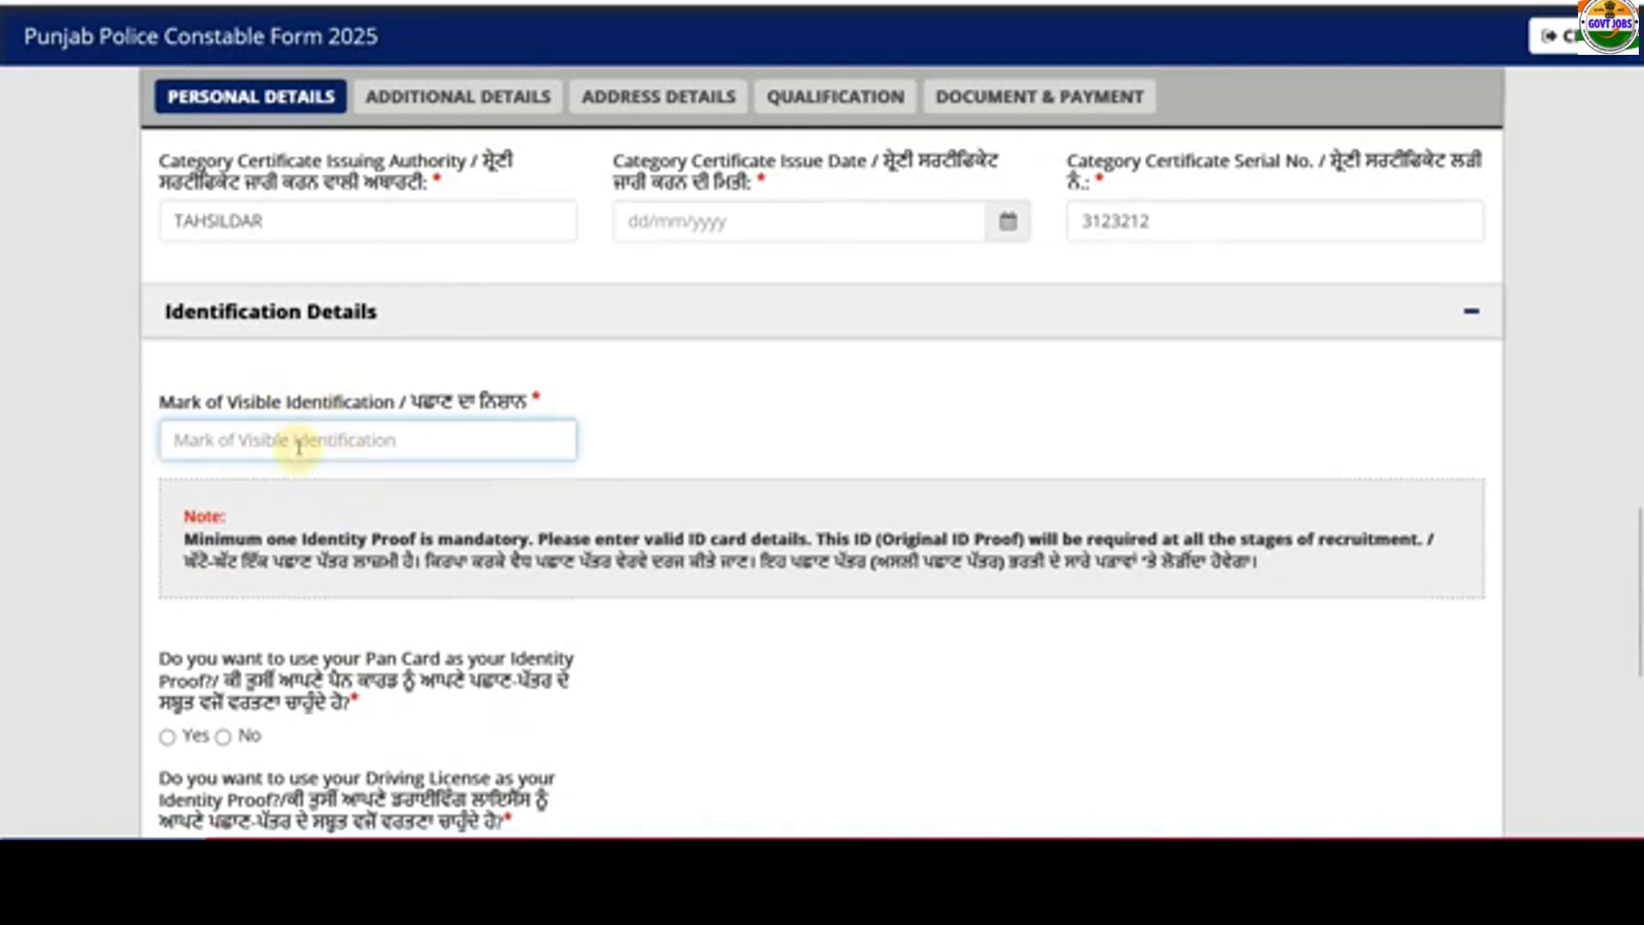
- Enter NO as the visible identification mark
type("NO MARK")
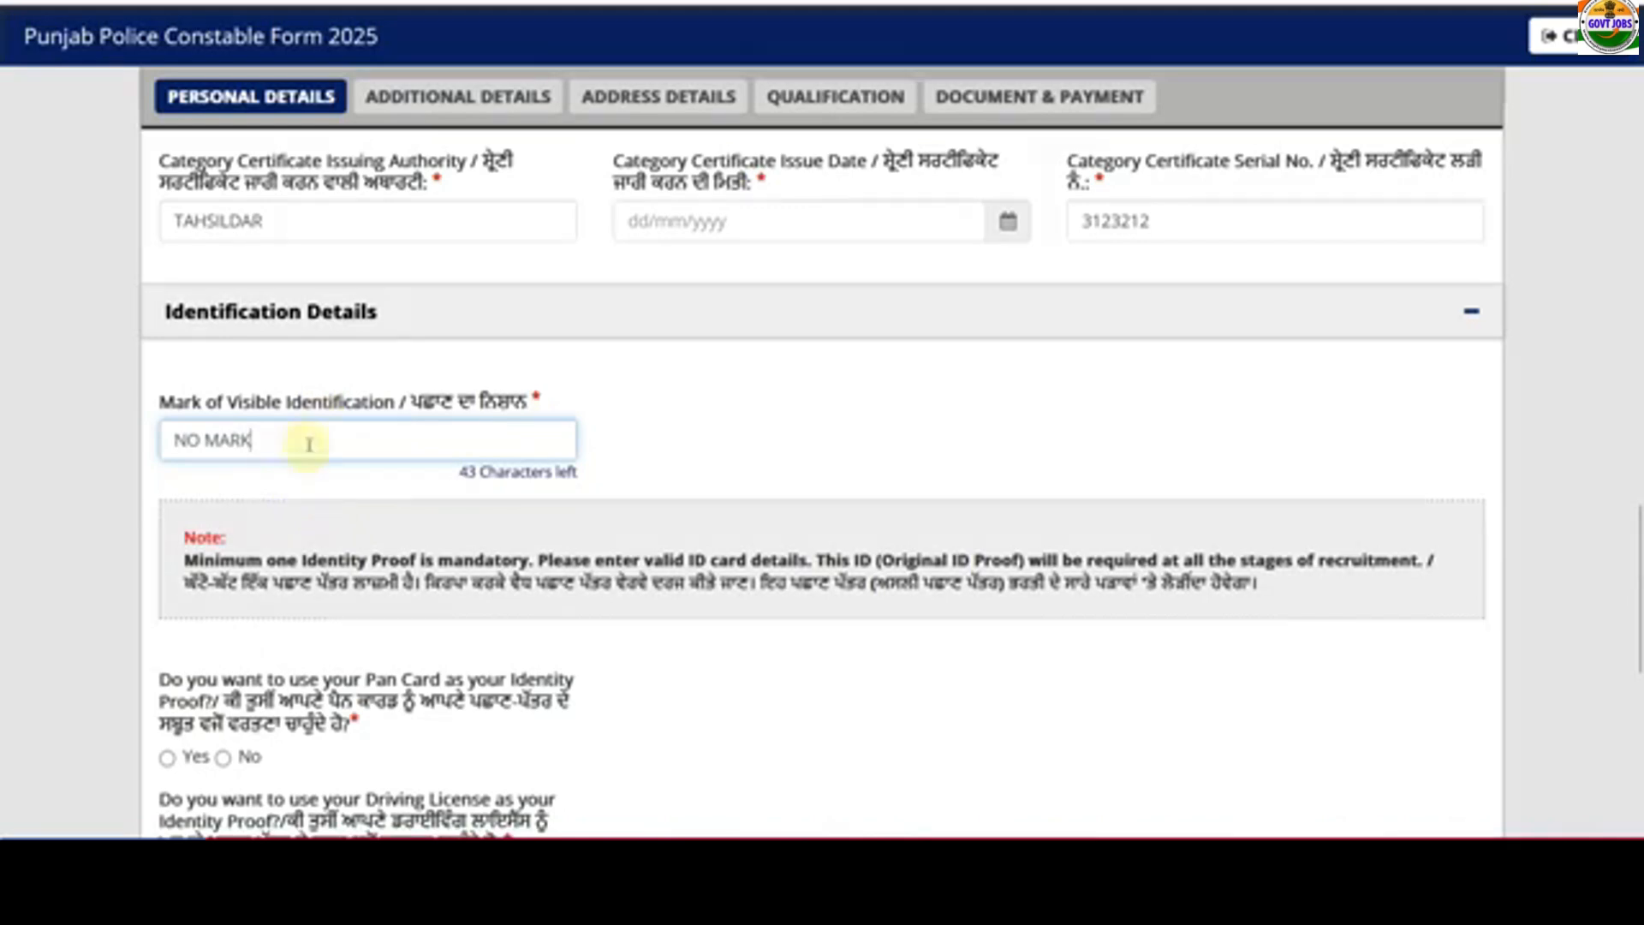
scroll(309, 444, "down", 5)
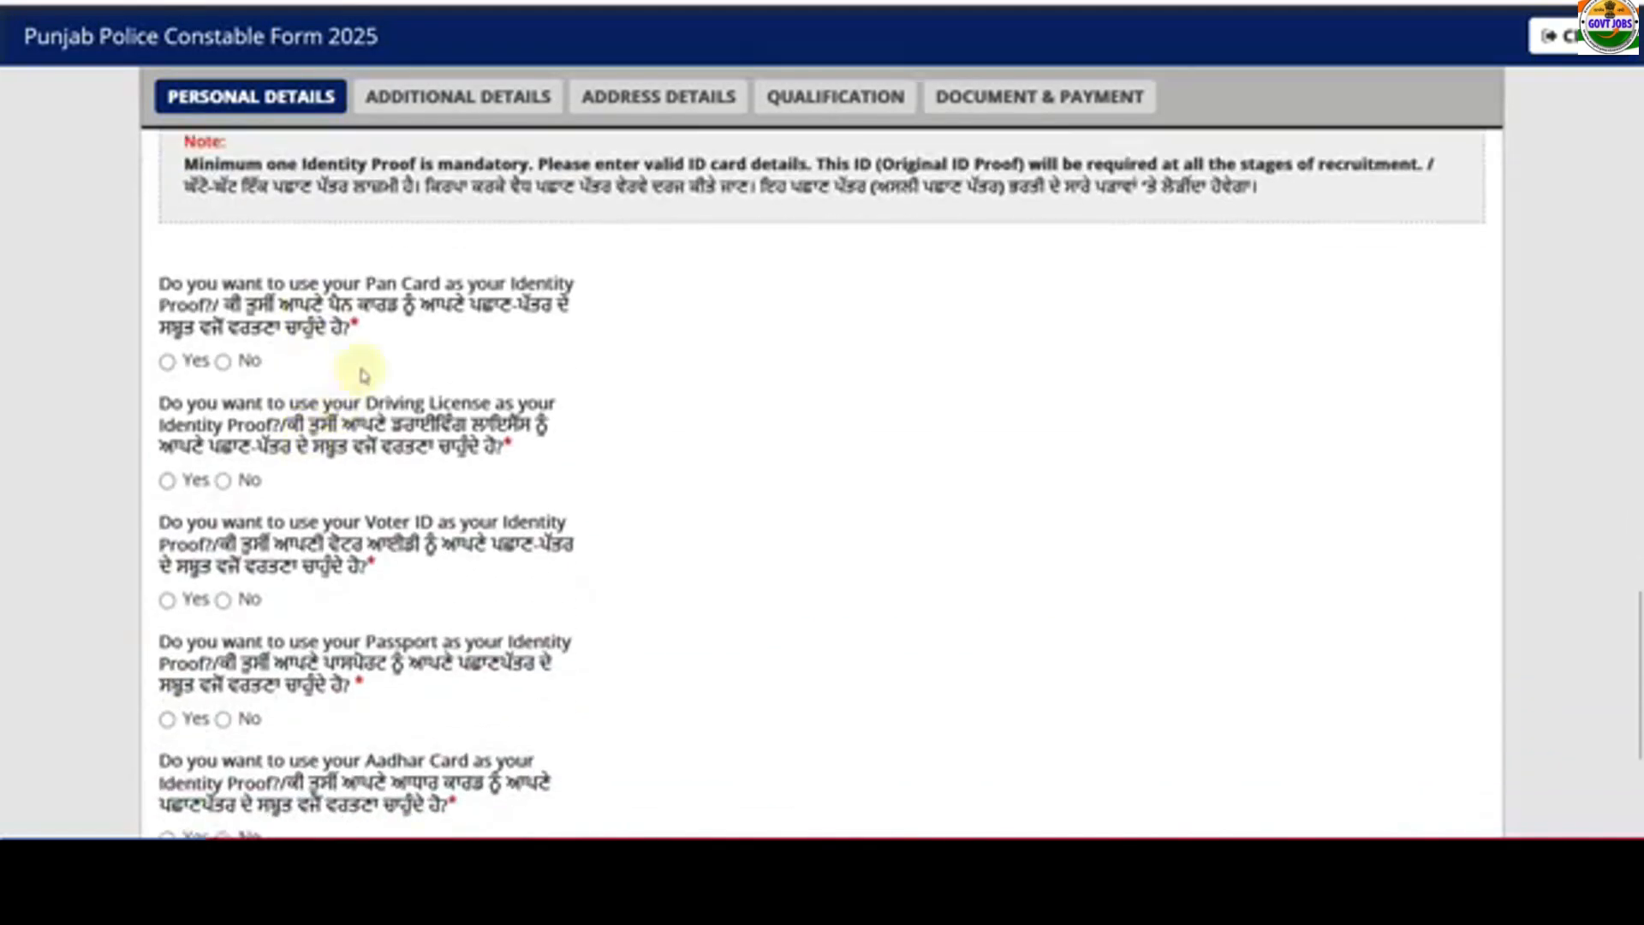
left_click_drag(276, 164, 370, 167)
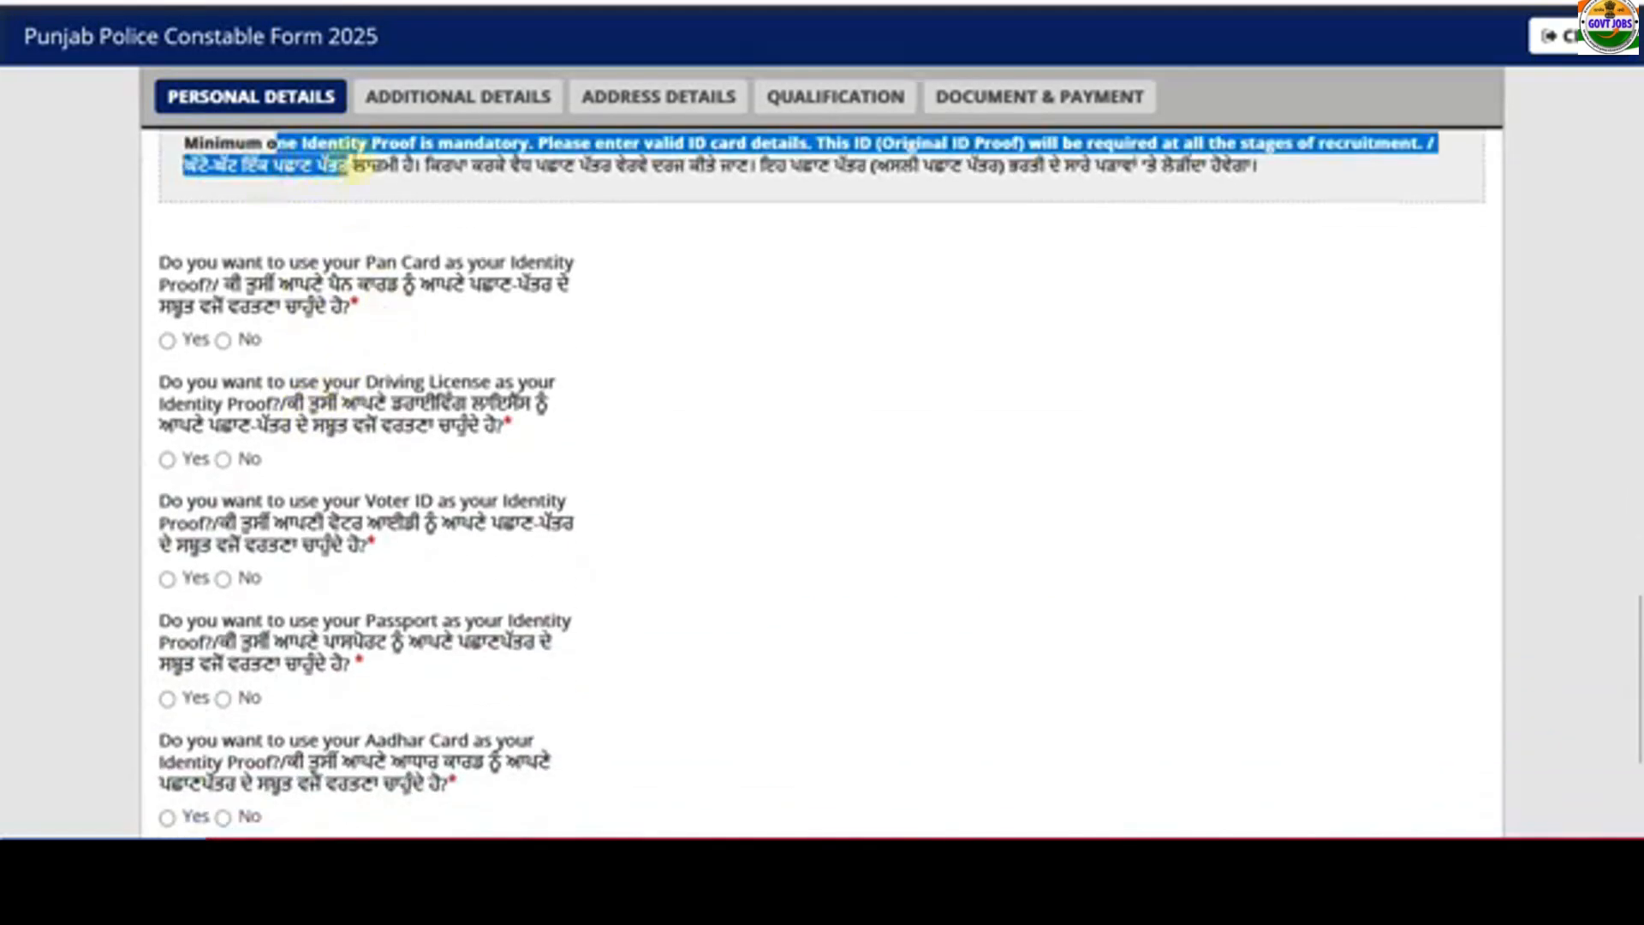
left_click(477, 218)
- Decline Pan Card, driving licence and Voter ID, and tick the voluntary identity-proof declaration
left_click(167, 341)
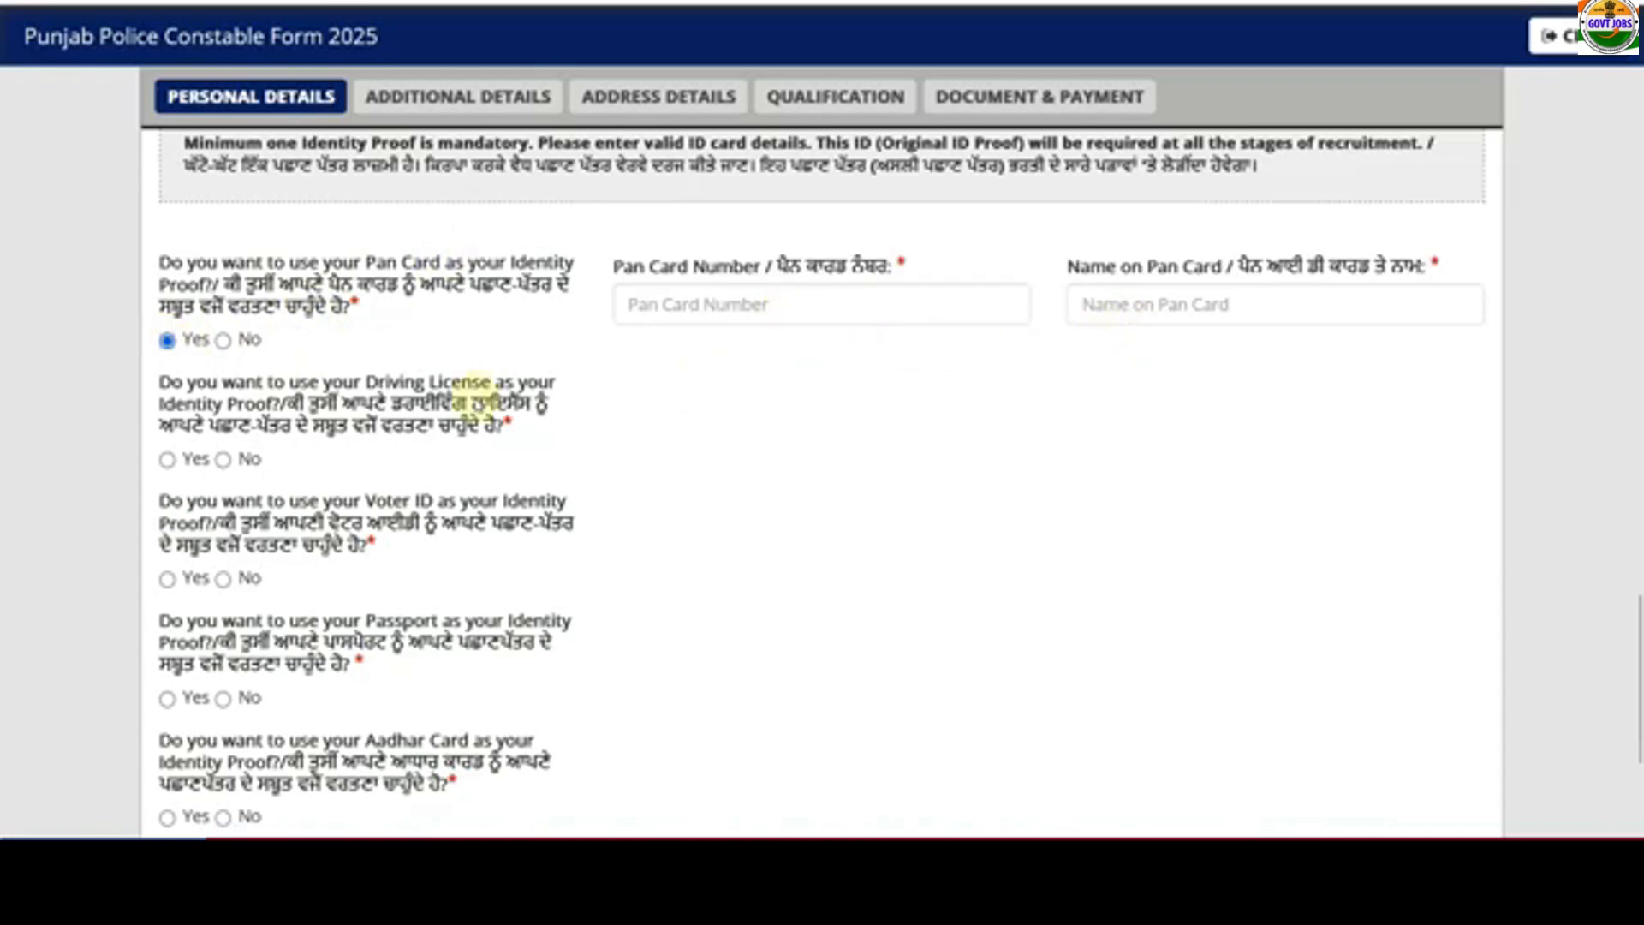
scroll(467, 404, "down", 2)
left_click(223, 208)
left_click(167, 327)
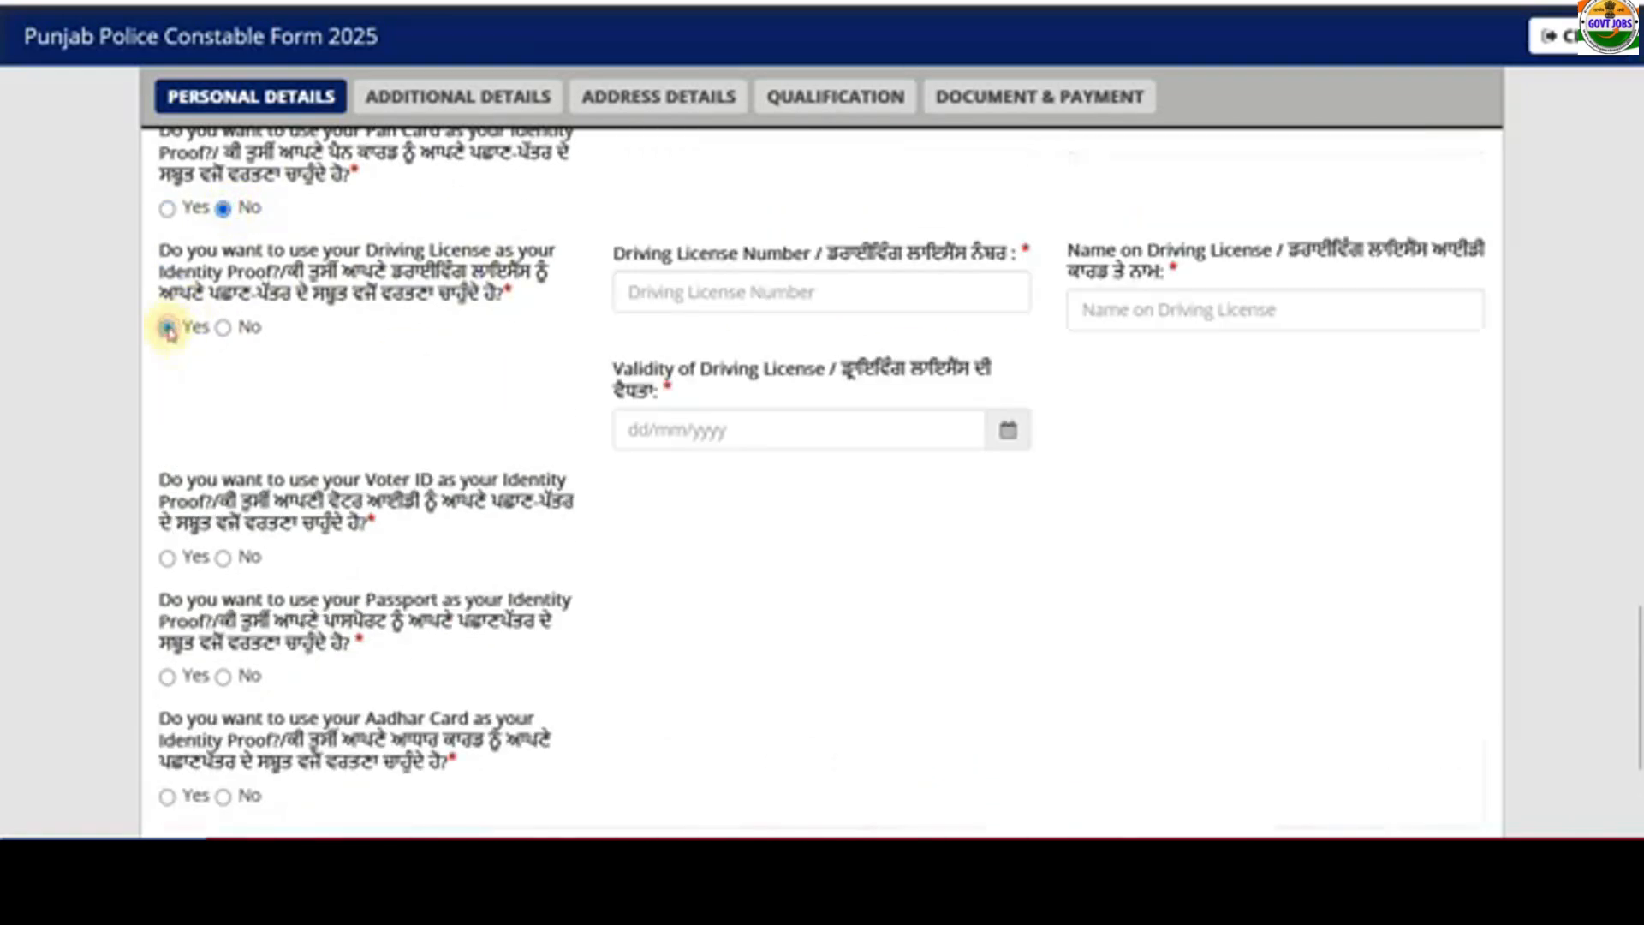
left_click(224, 328)
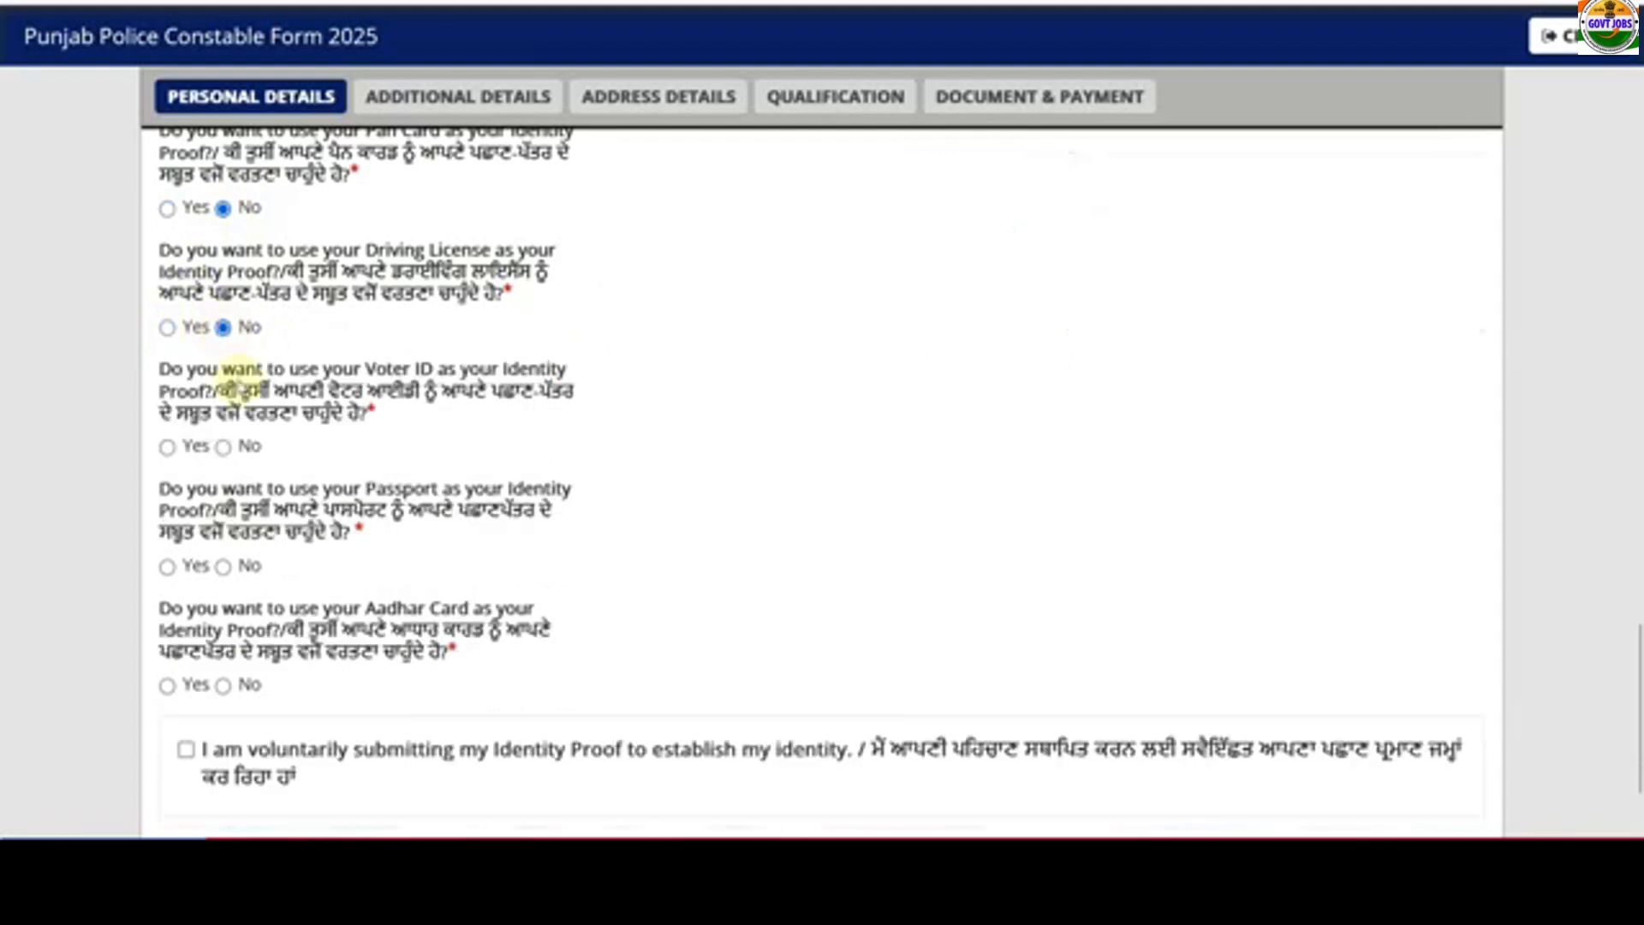
left_click(167, 446)
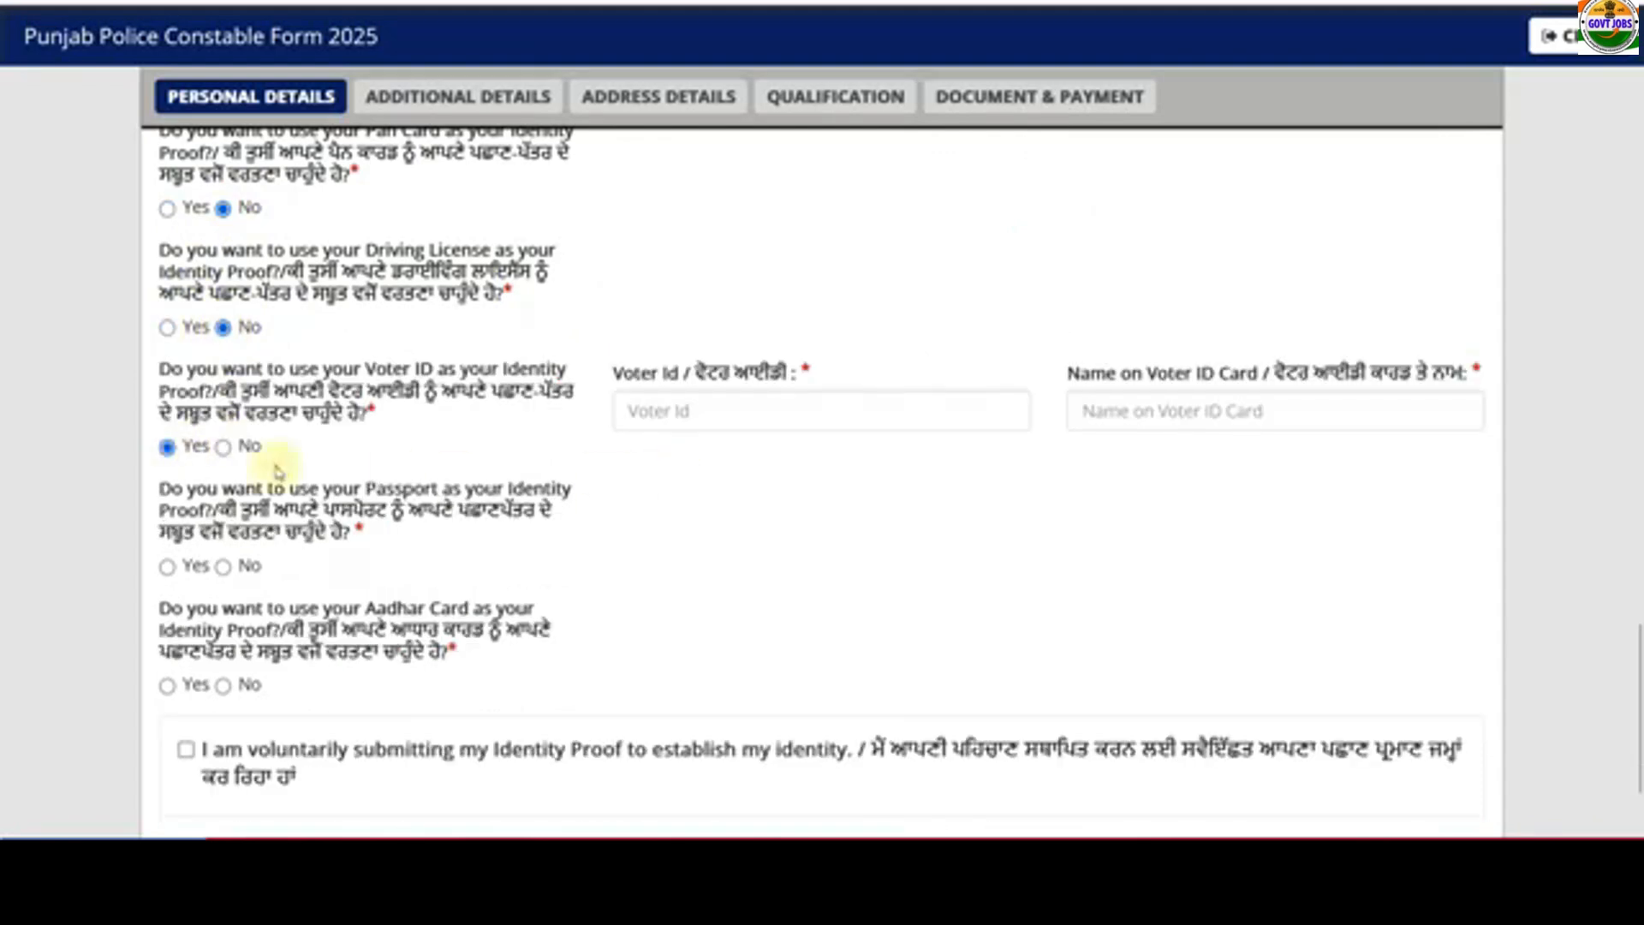
left_click(224, 446)
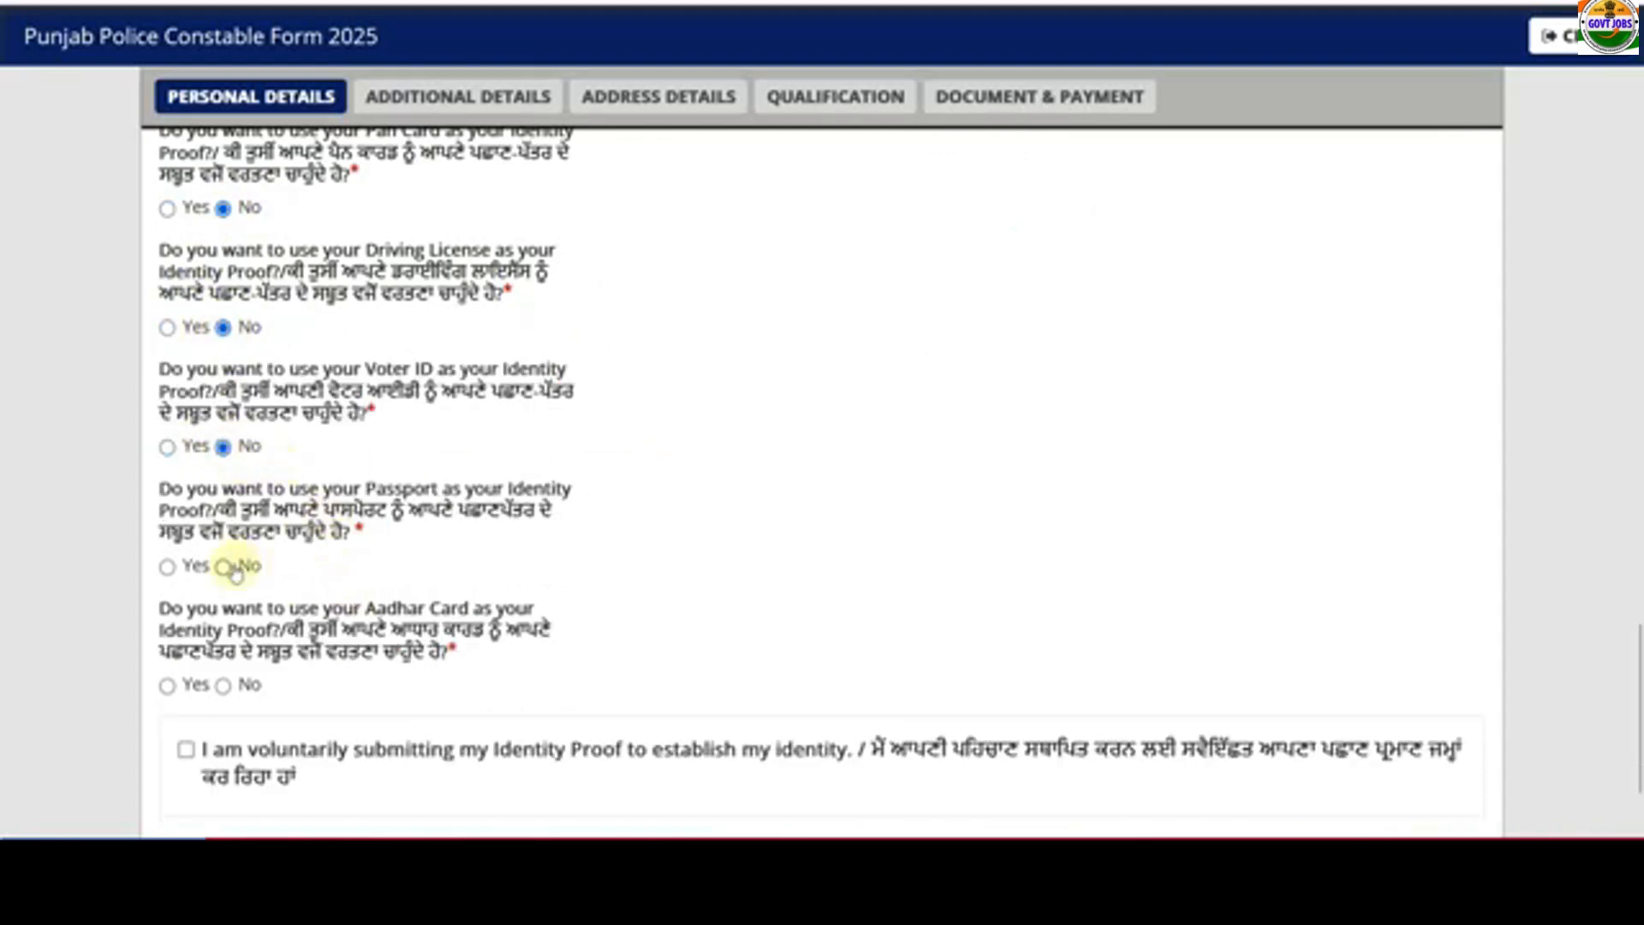
scroll(255, 585, "down", 2)
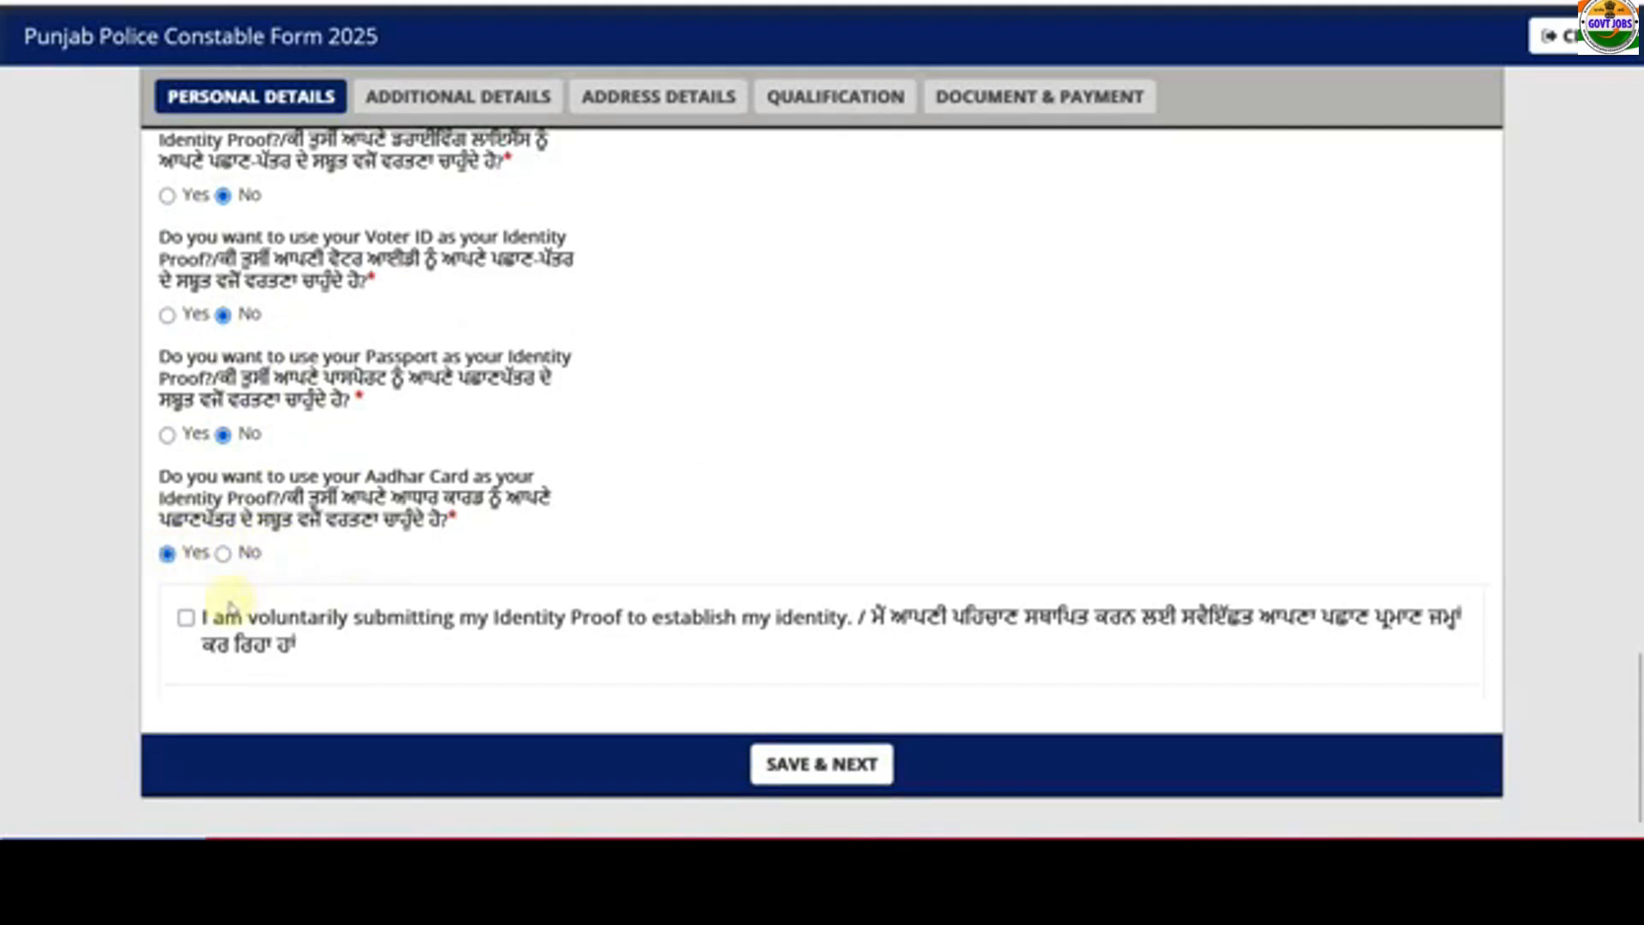
left_click(186, 618)
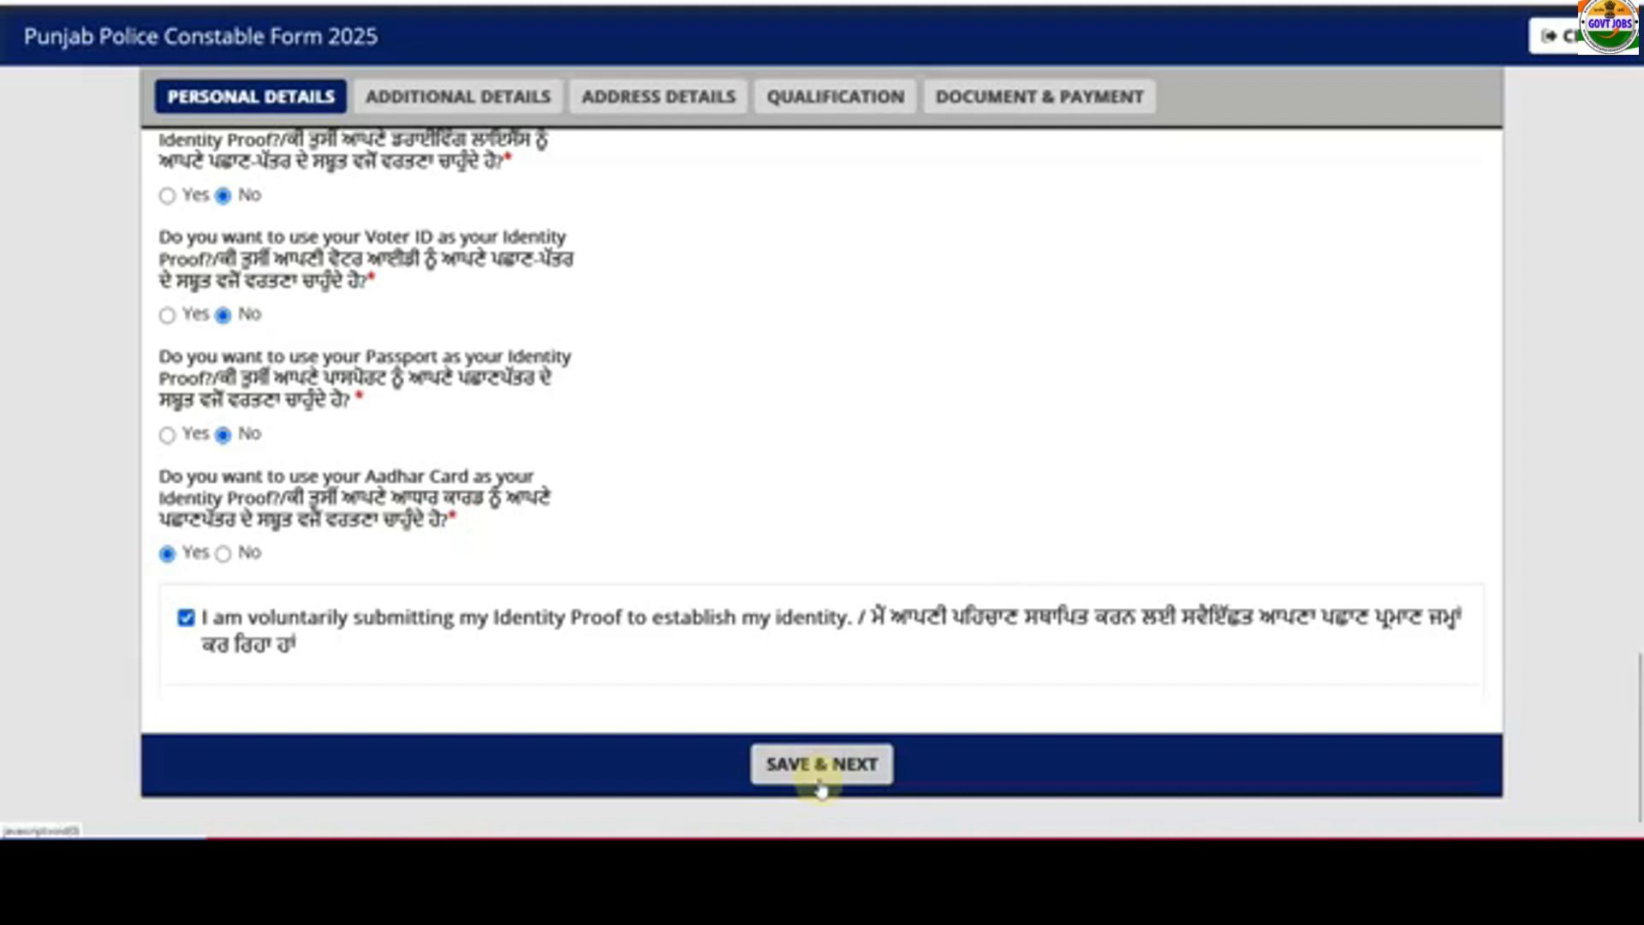
- Answer the ex-servicemen question and dismiss the category warning
scroll(690, 646, "up", 2)
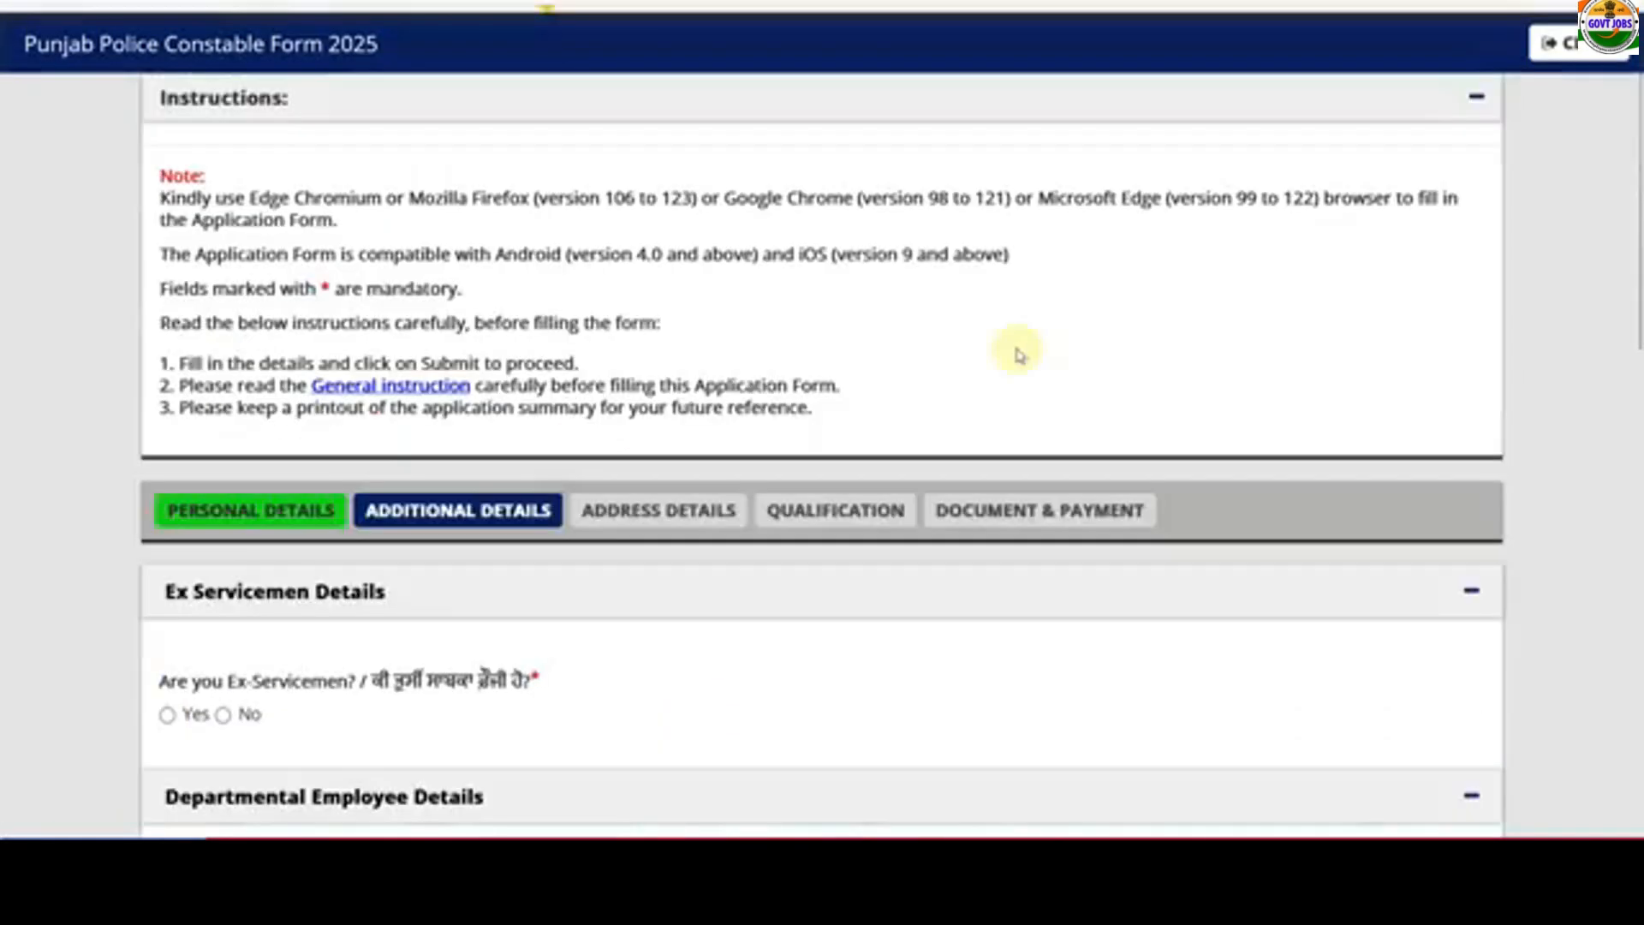
scroll(947, 363, "down", 5)
left_click(169, 319)
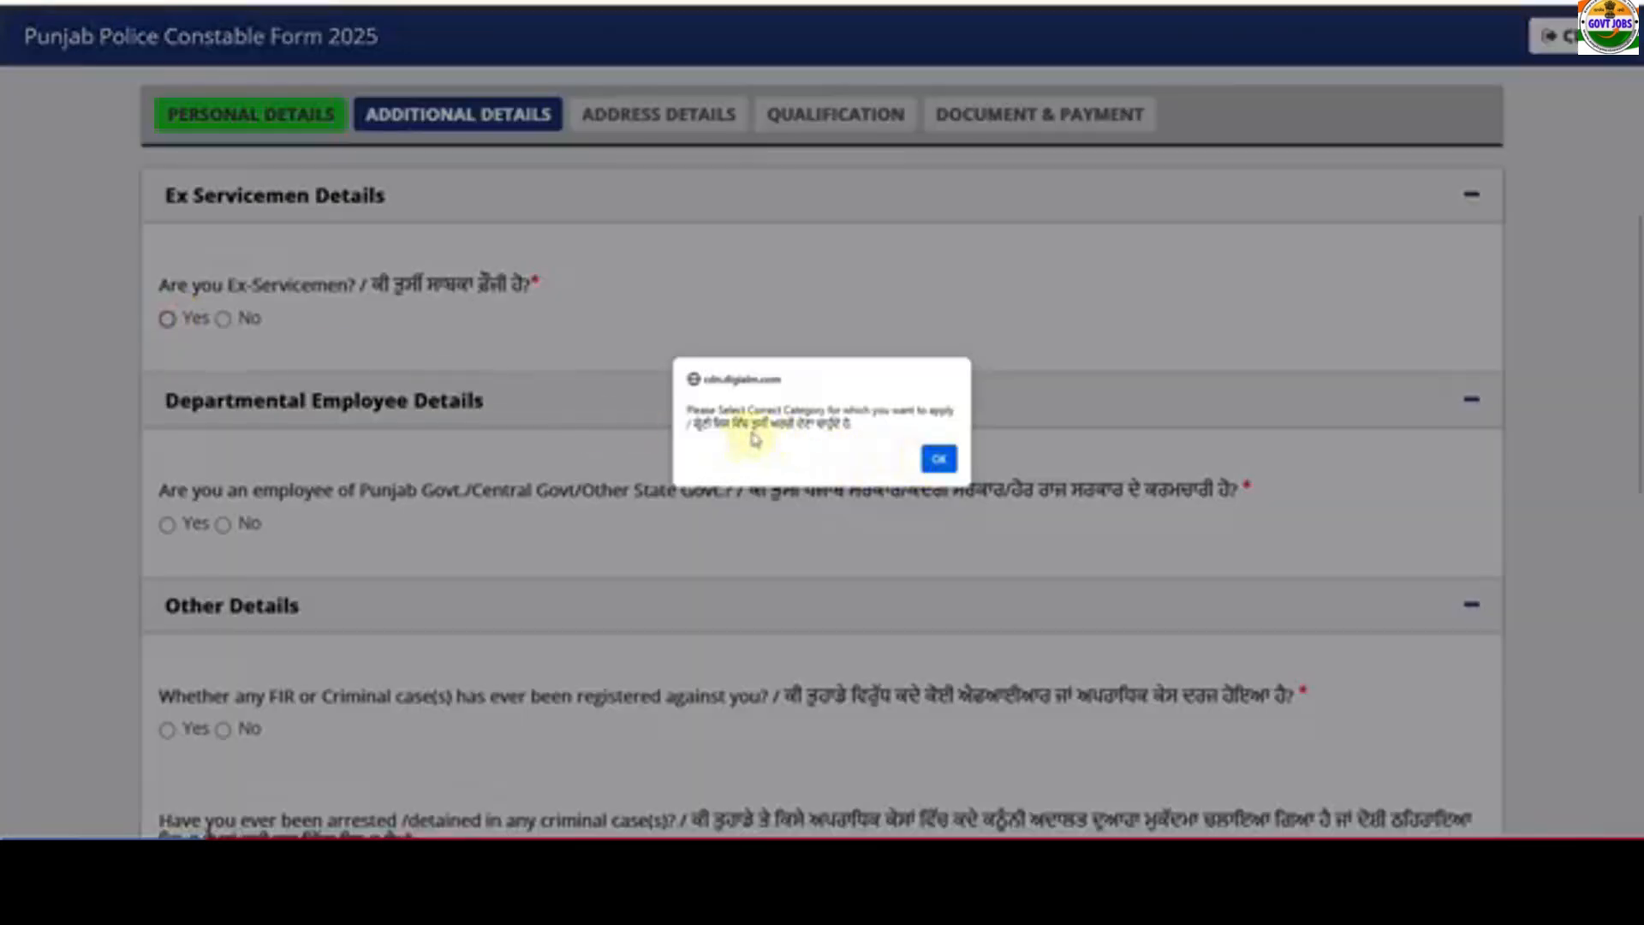
left_click(939, 459)
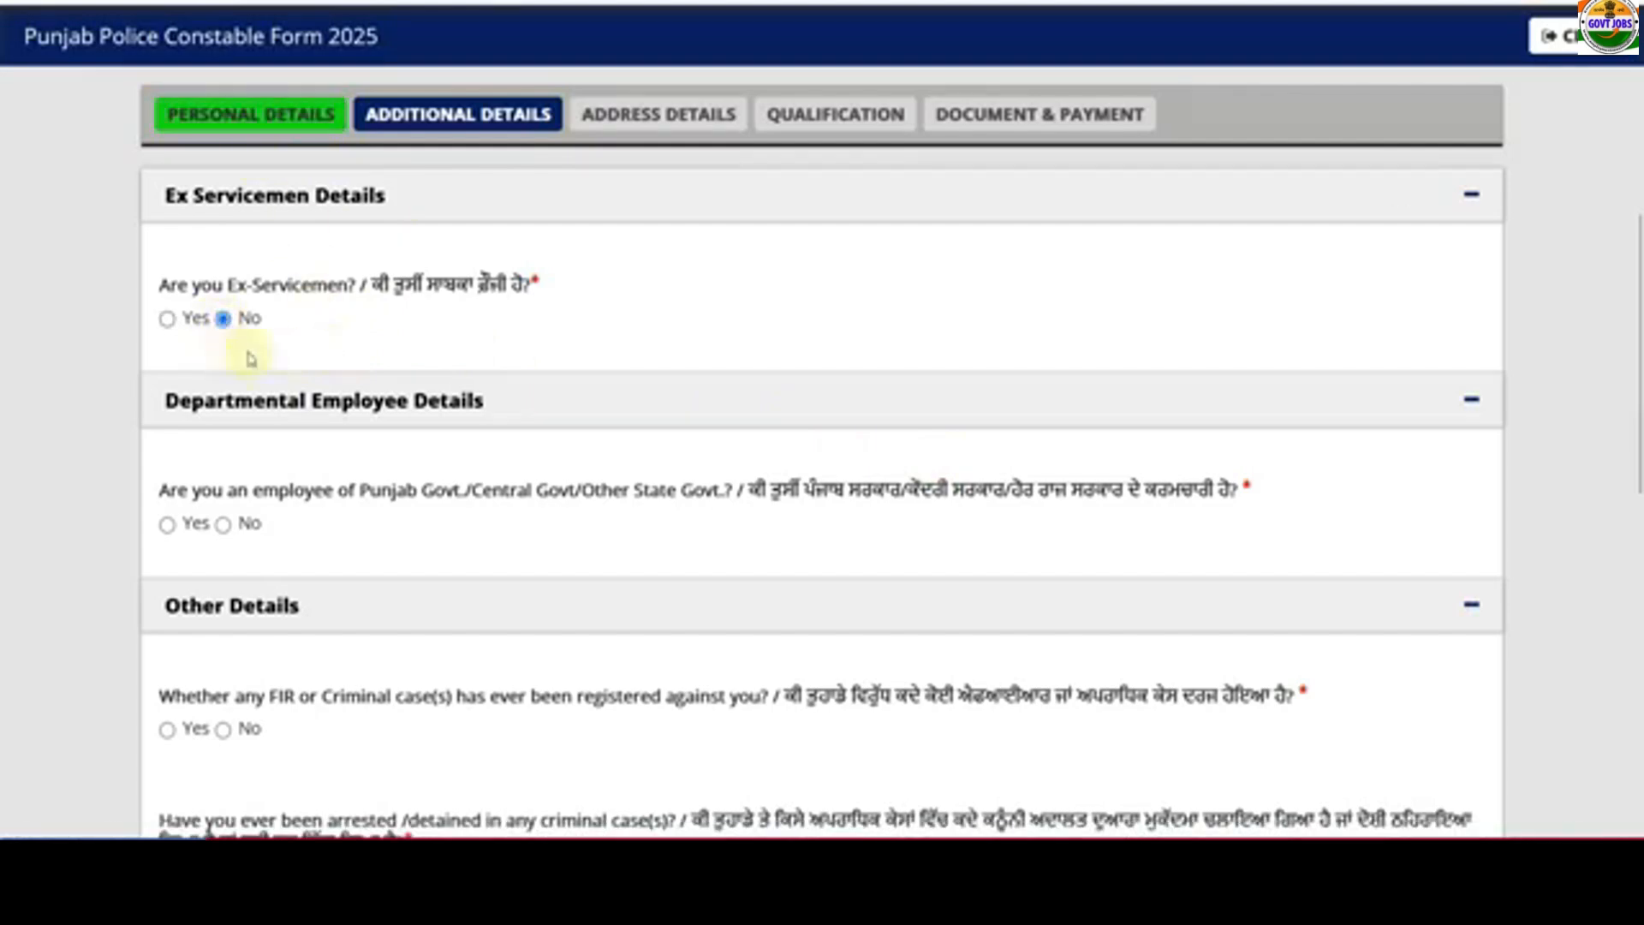
- Answer No to the arrest, peace bond and unfair means questions, and save Additional Details
scroll(250, 358, "down", 2)
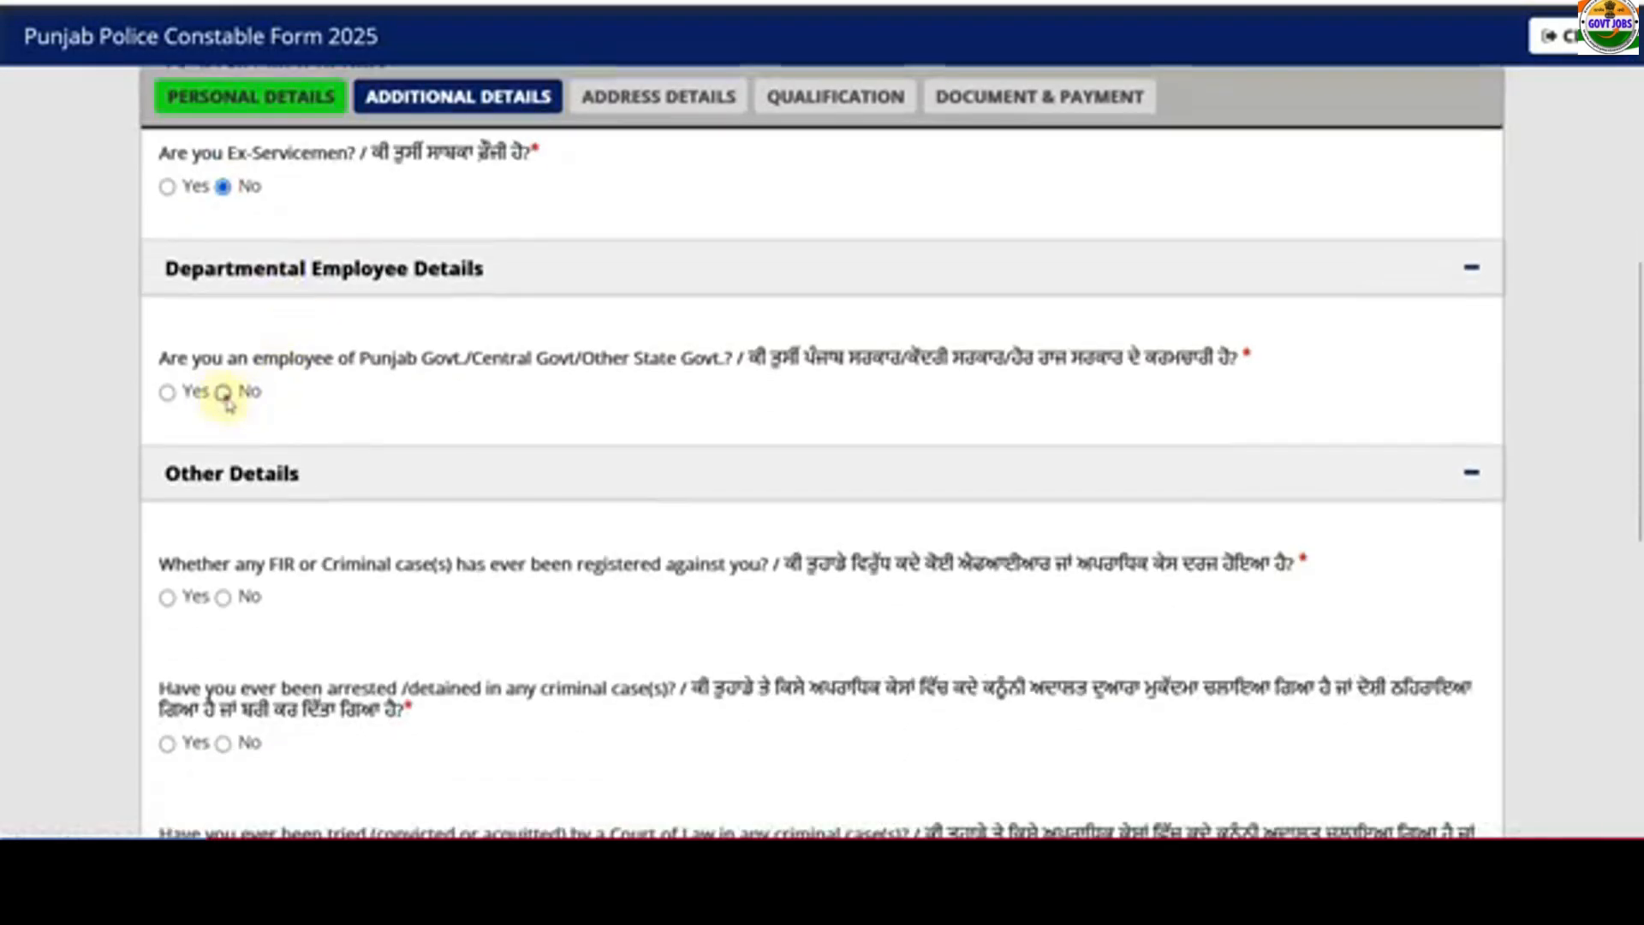
scroll(331, 453, "down", 6)
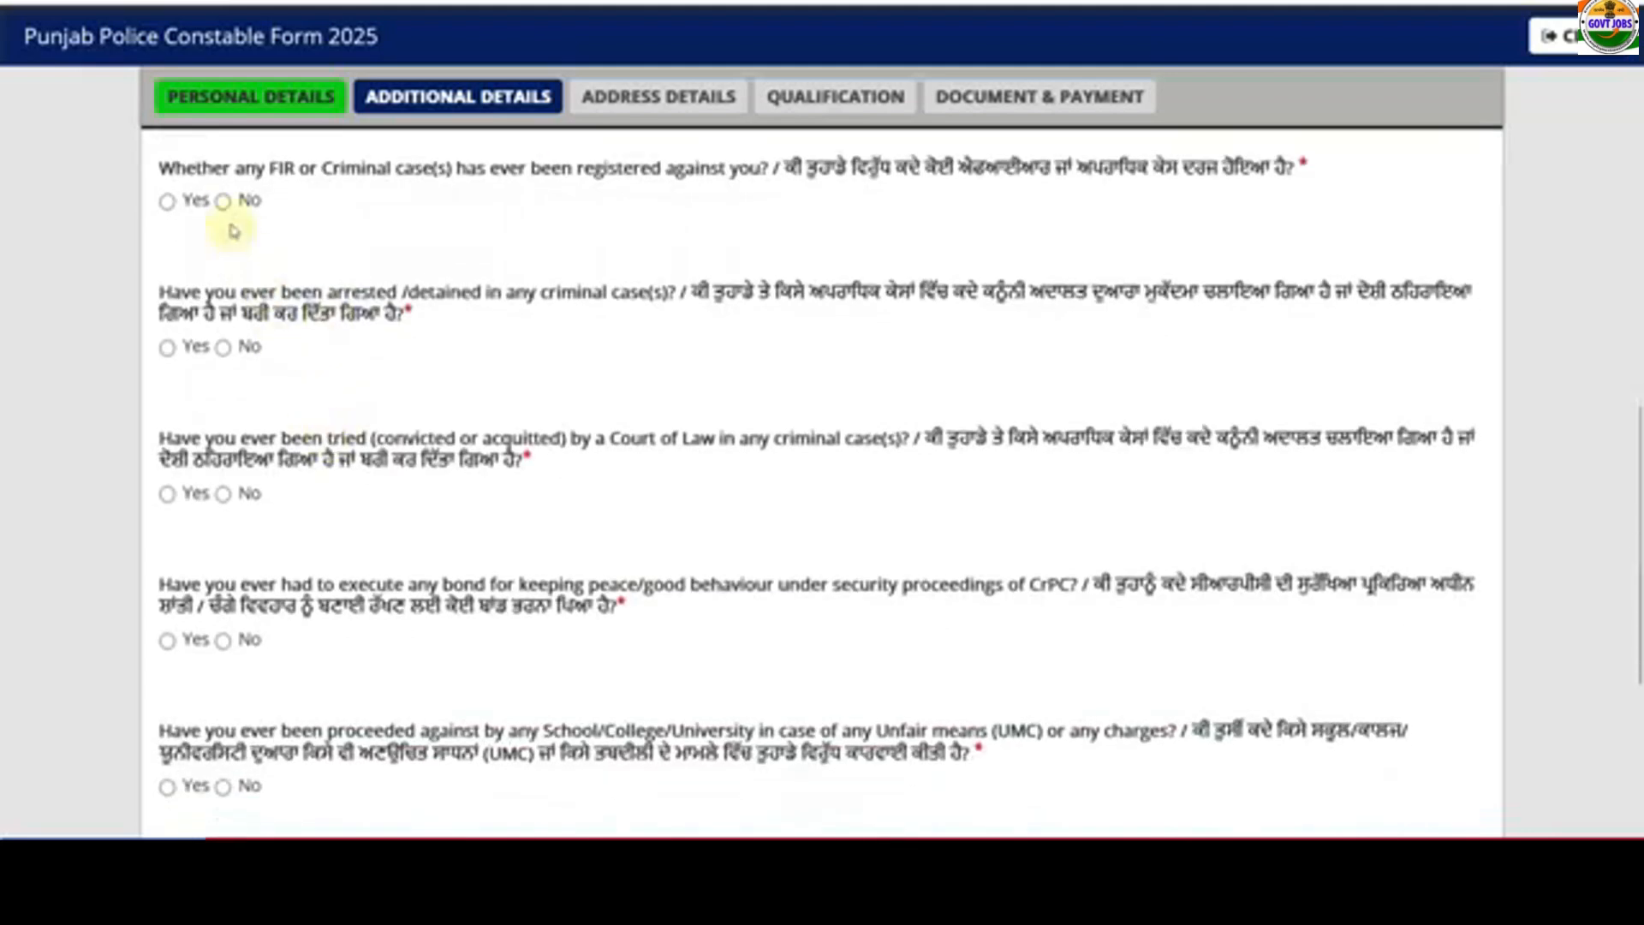
left_click(225, 347)
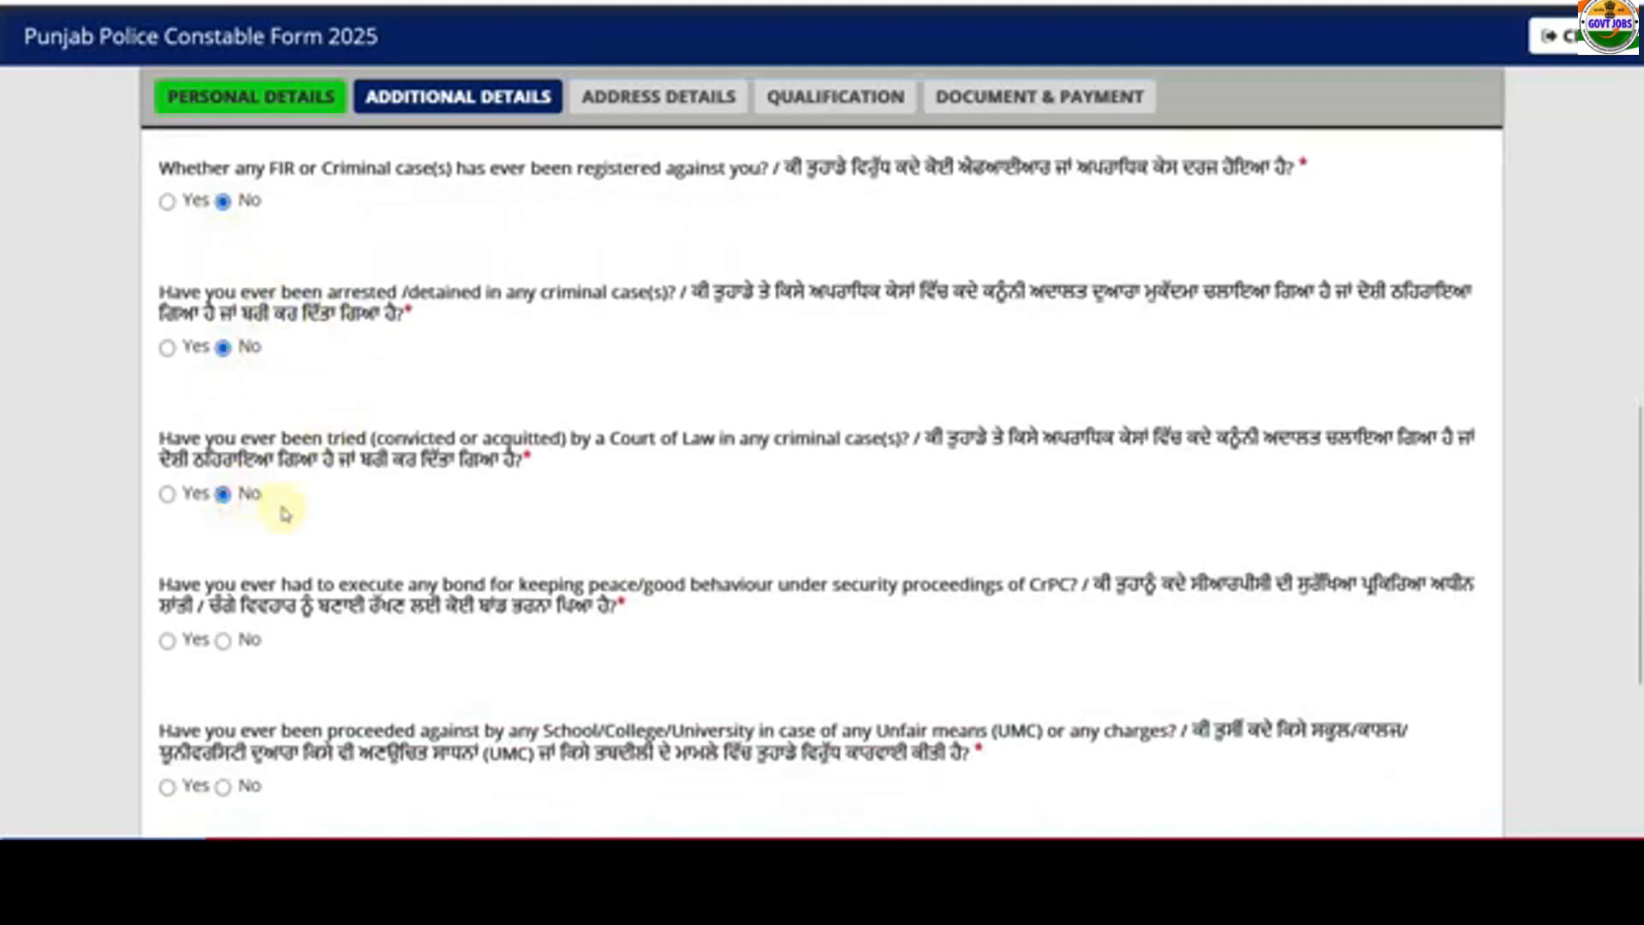
scroll(285, 514, "down", 3)
left_click(224, 371)
scroll(246, 404, "down", 2)
left_click(224, 390)
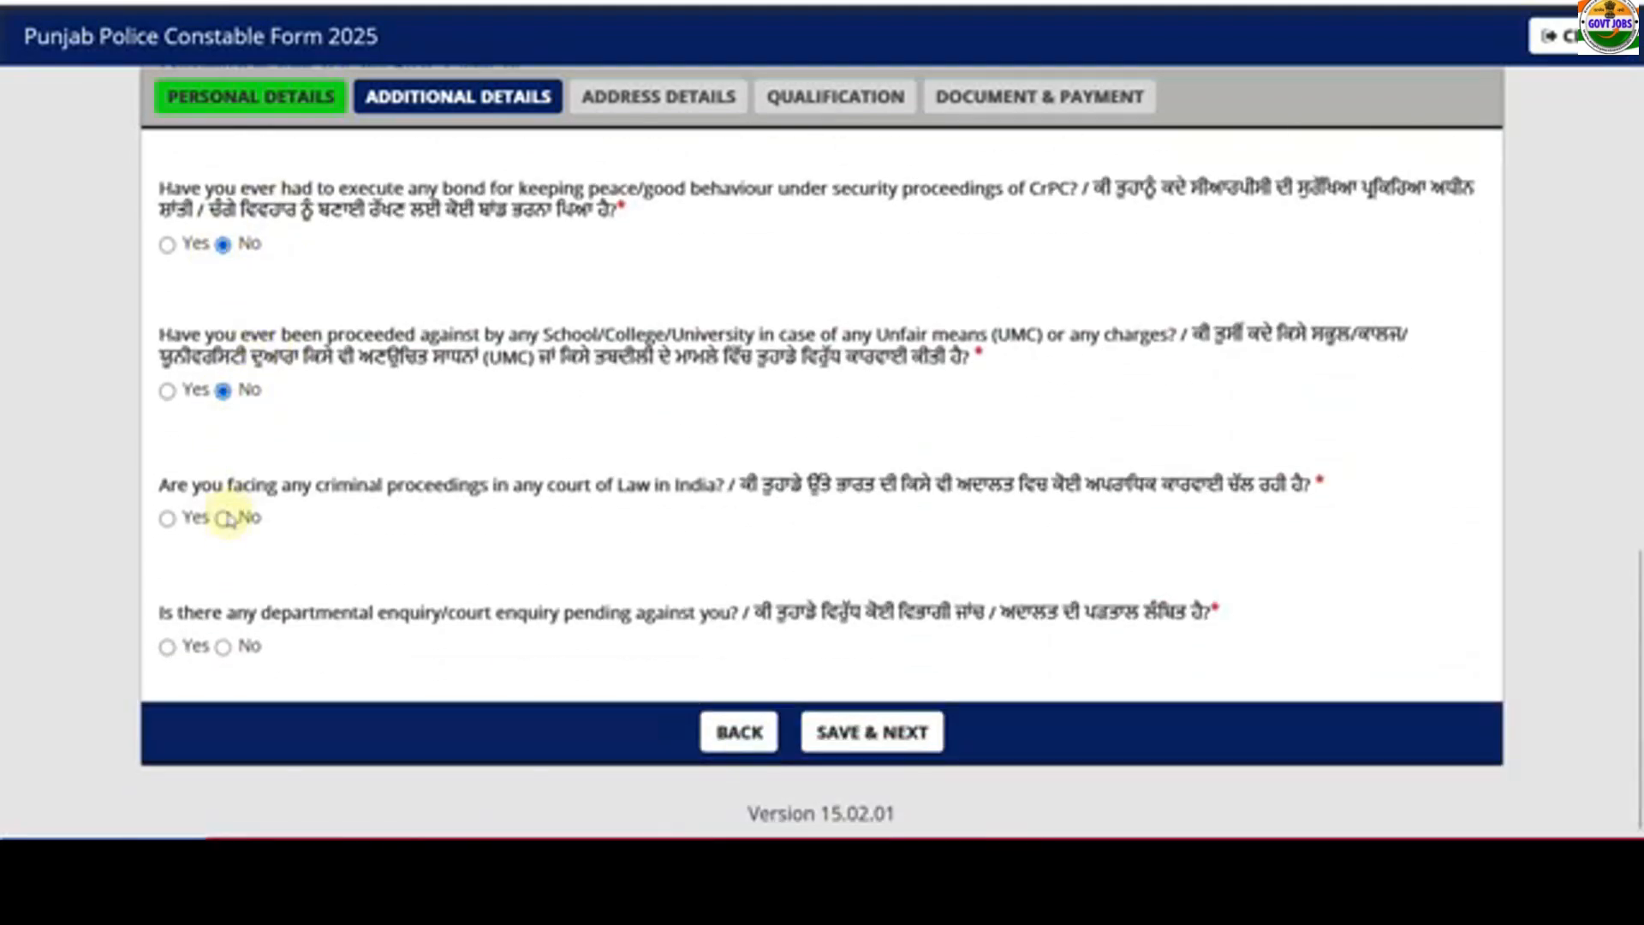
left_click(829, 733)
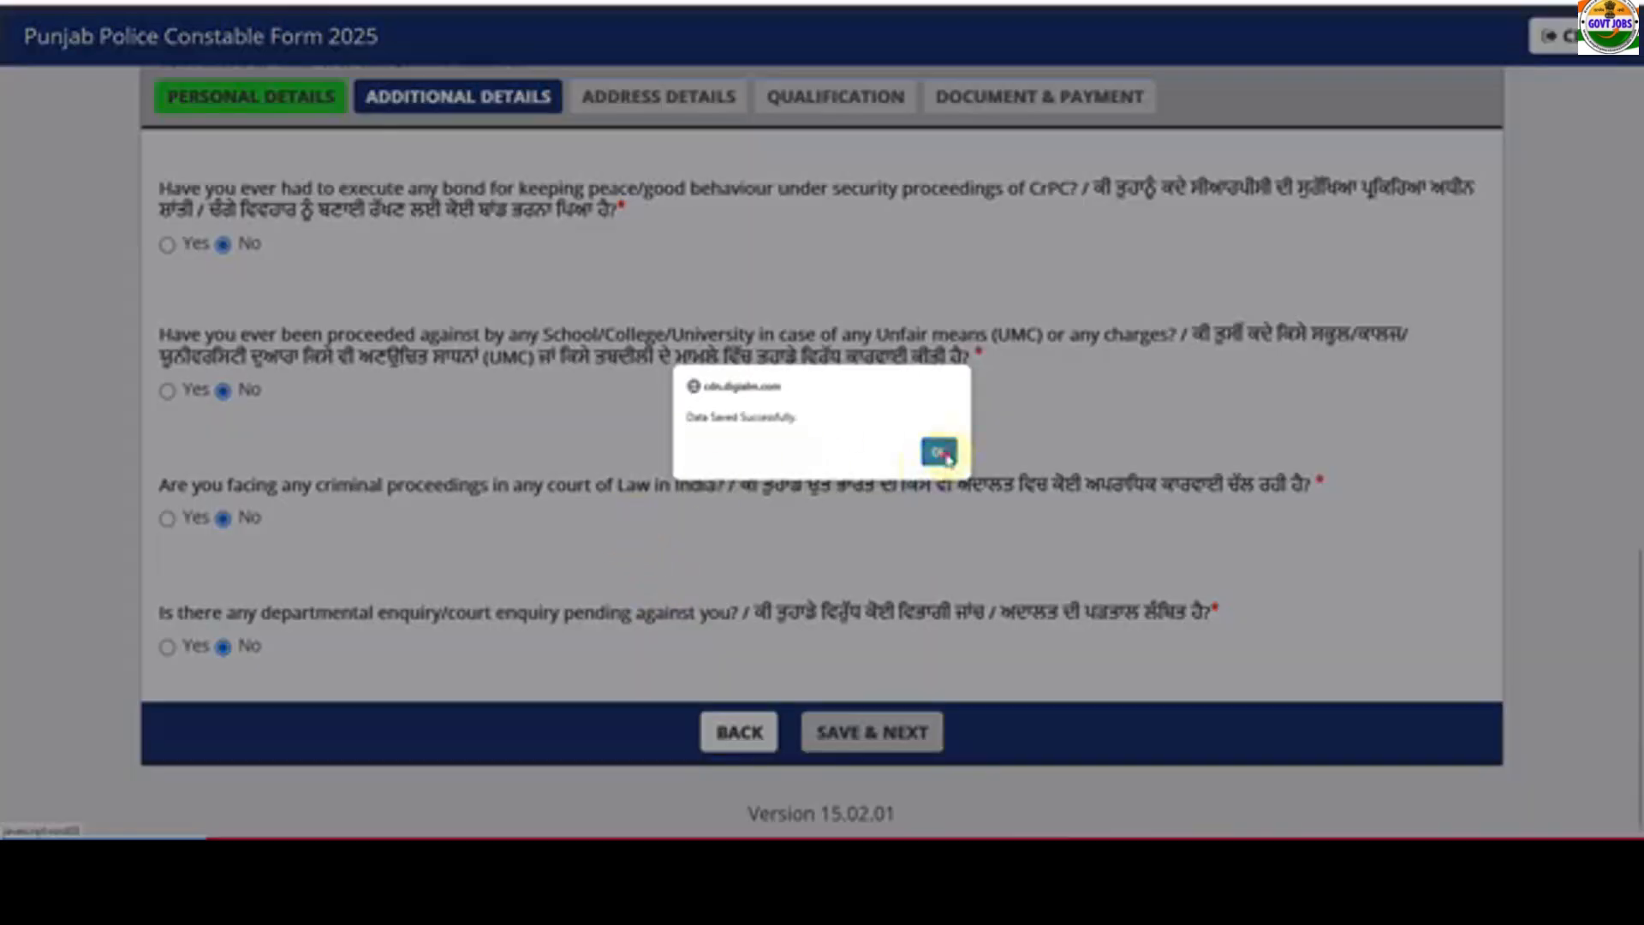
left_click(940, 453)
- Work through the State, District and PIN Code fields of Address Details
scroll(685, 471, "up", 3)
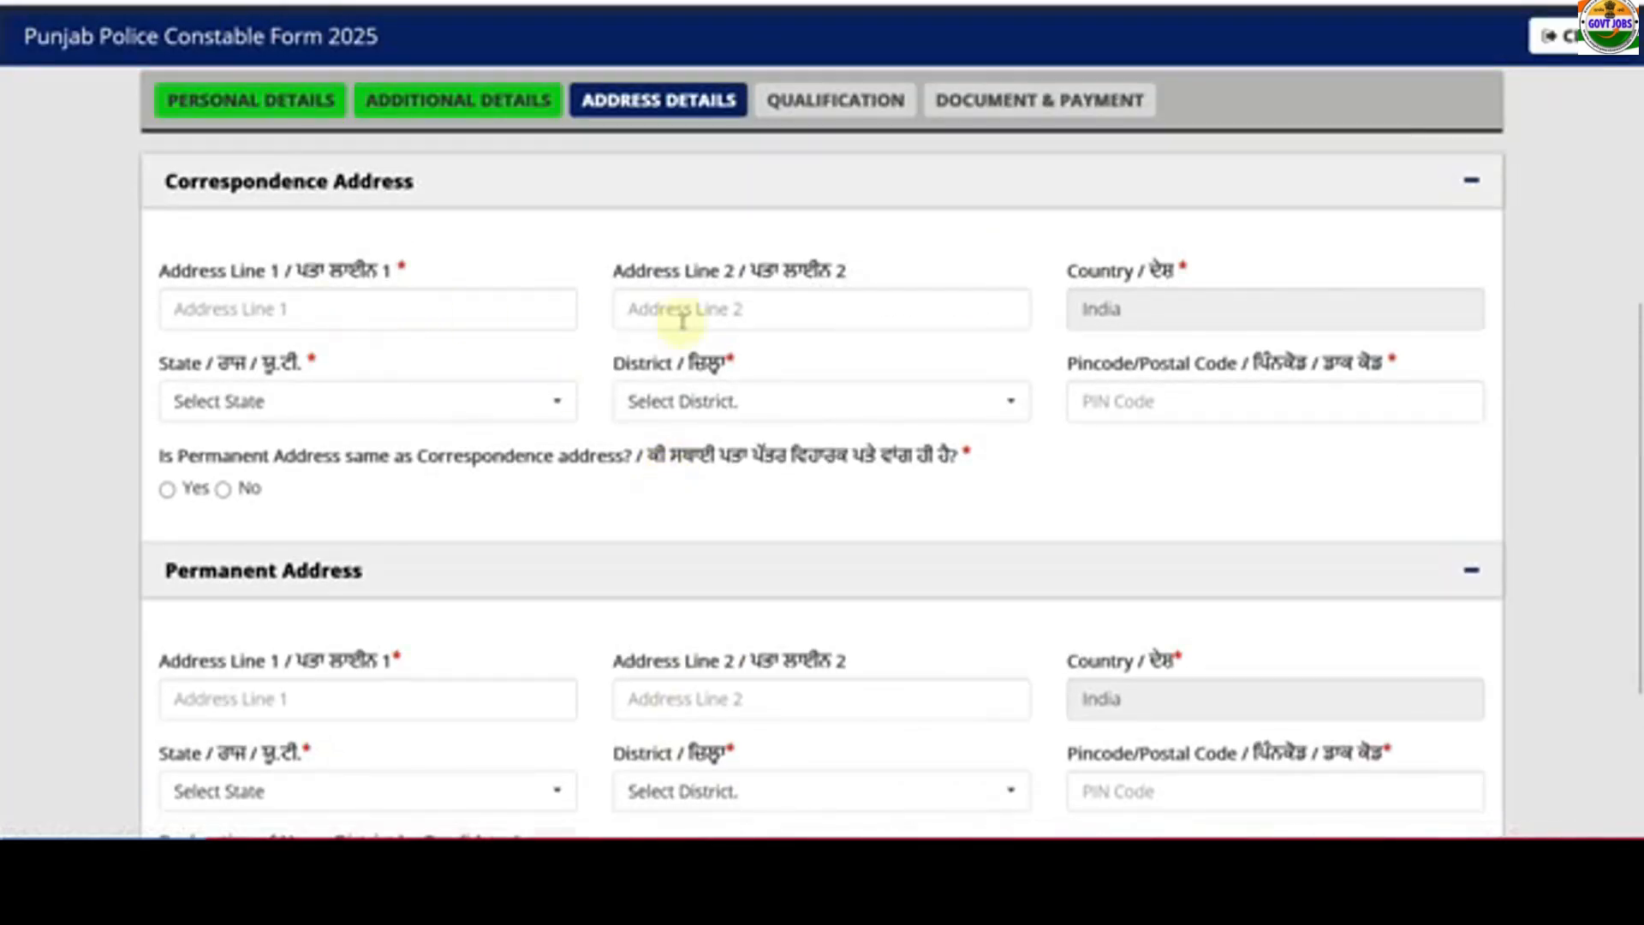
left_click(358, 400)
left_click(696, 410)
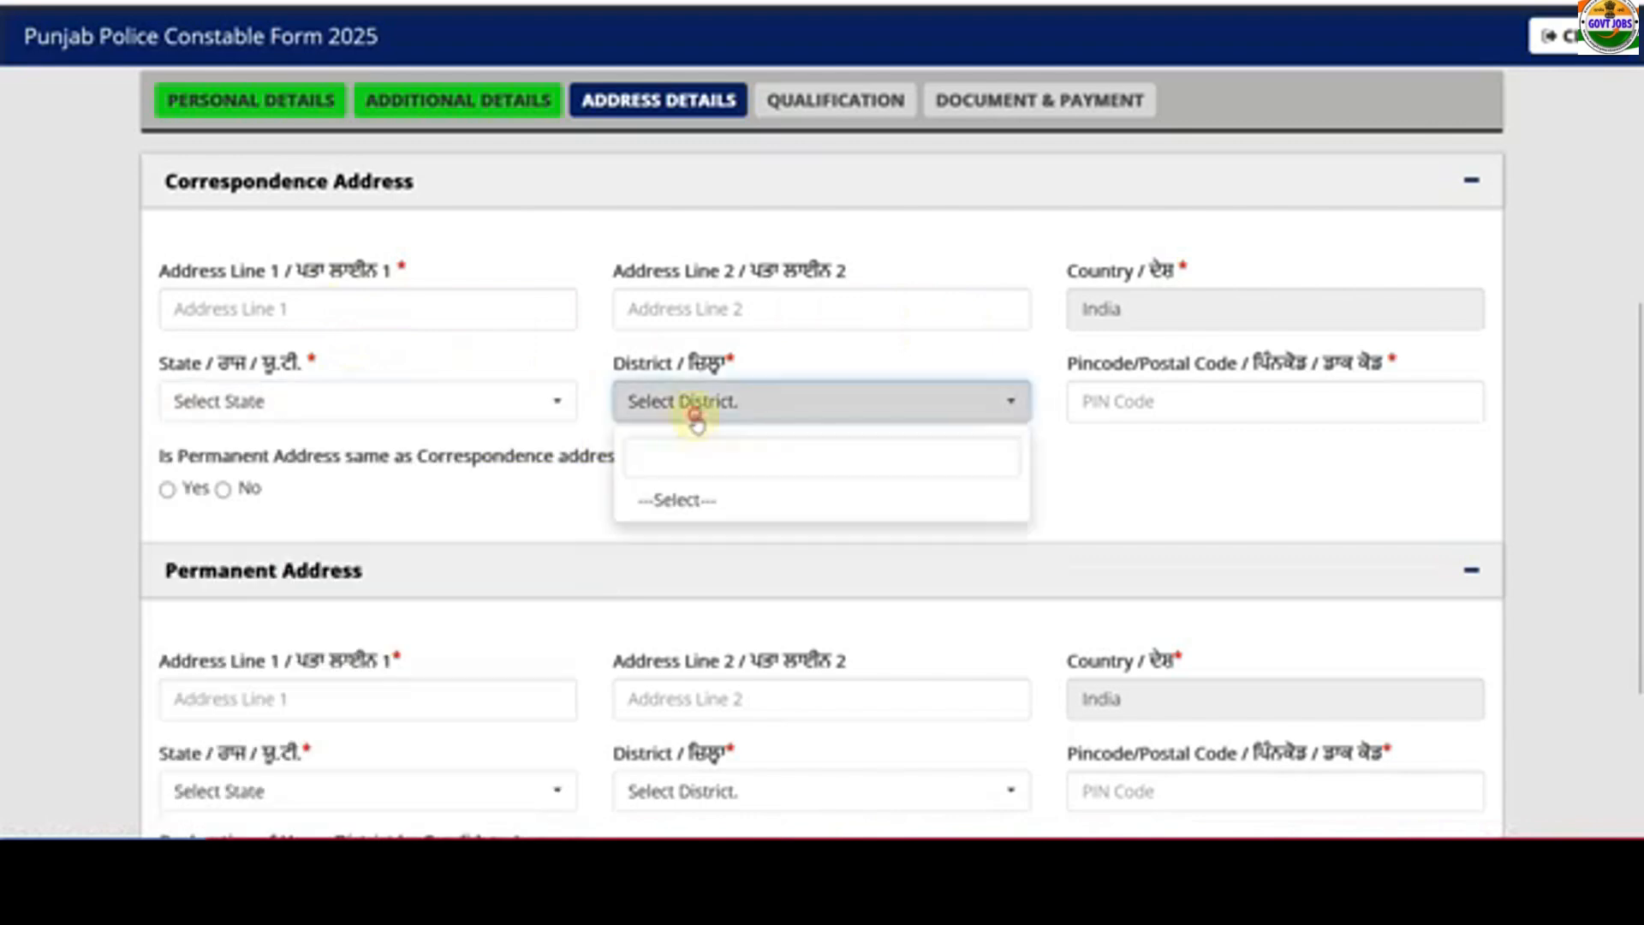
left_click(1164, 401)
left_click(1124, 472)
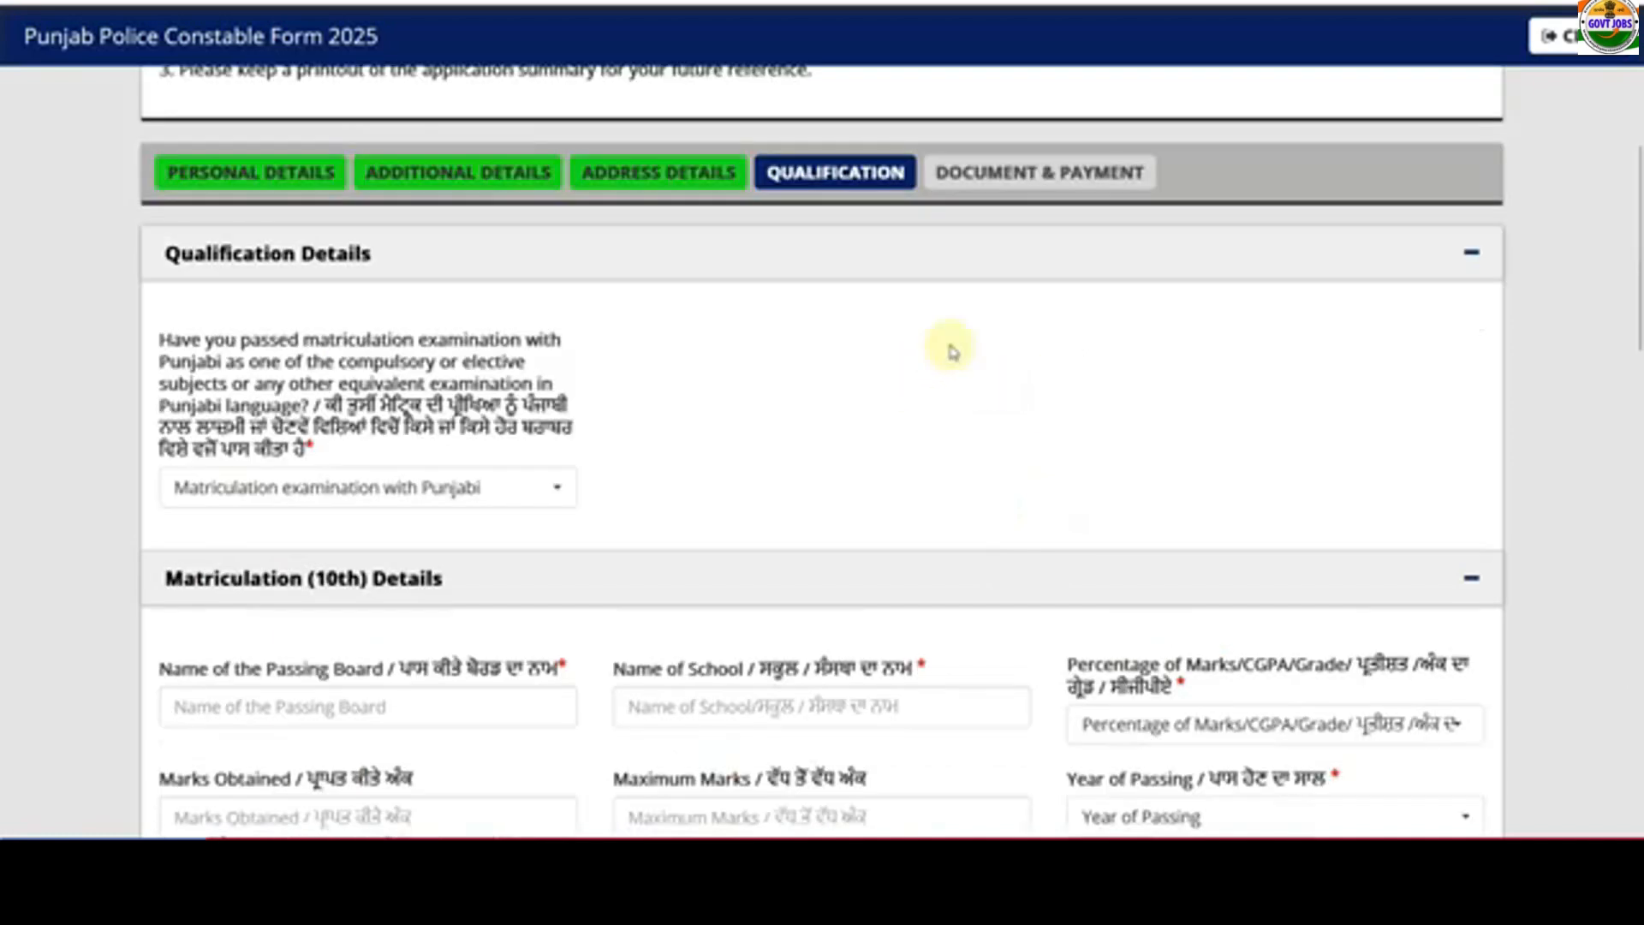
- Answer Yes to matriculation with Punjabi, as Compulsory Subject in Matriculation
scroll(694, 366, "down", 2)
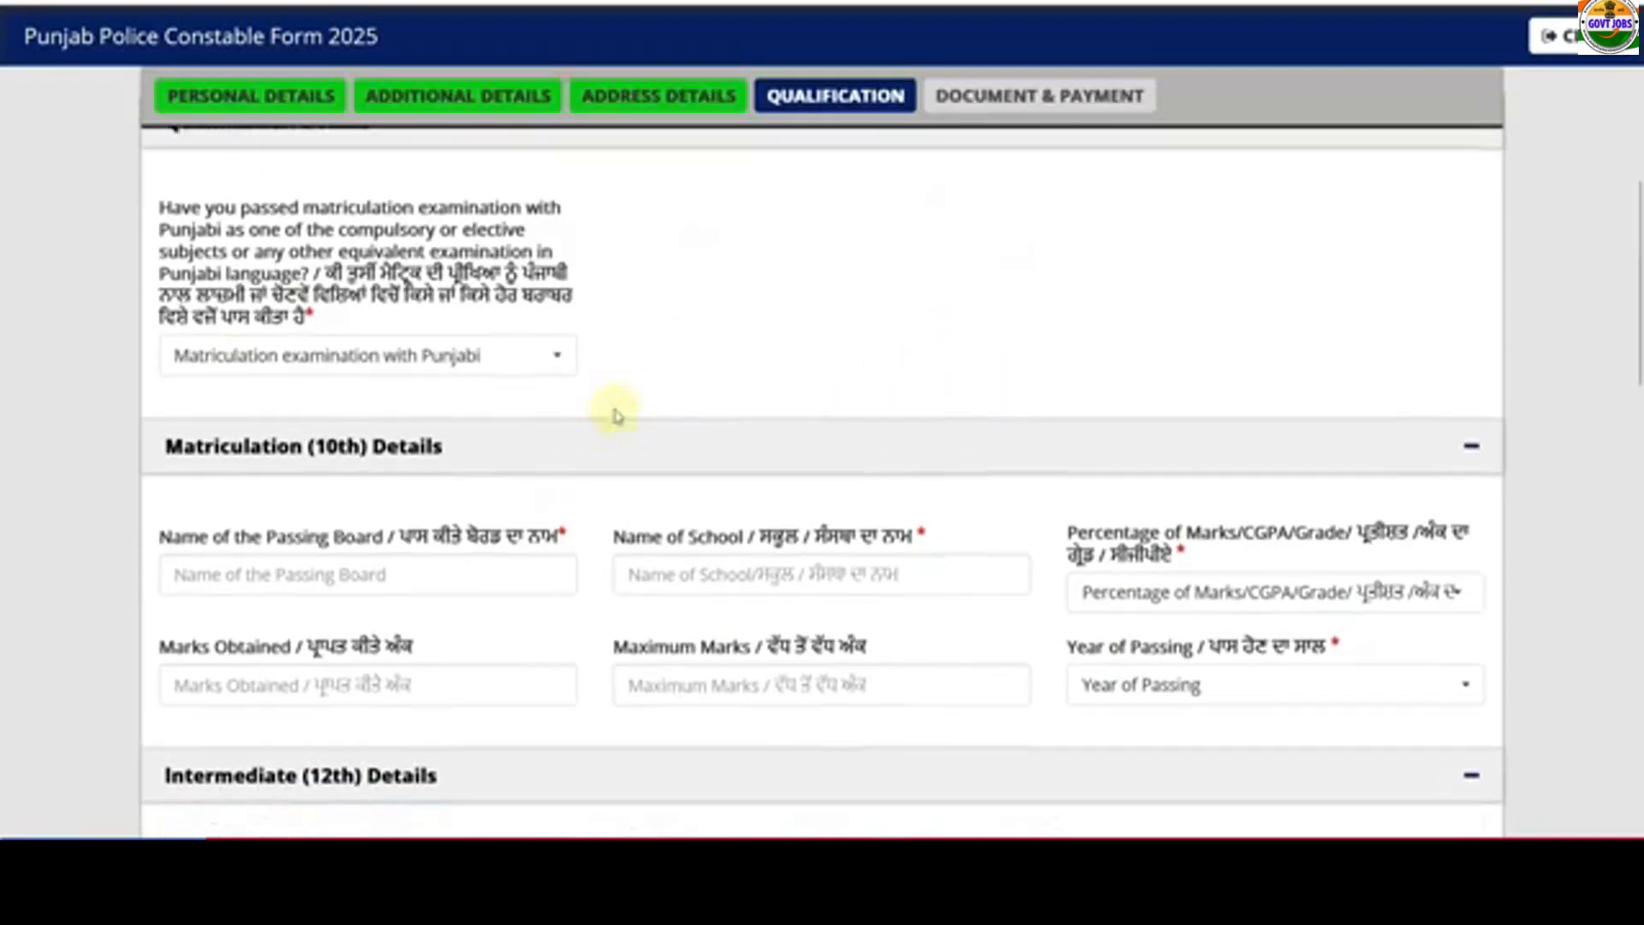
left_click(415, 364)
left_click(351, 485)
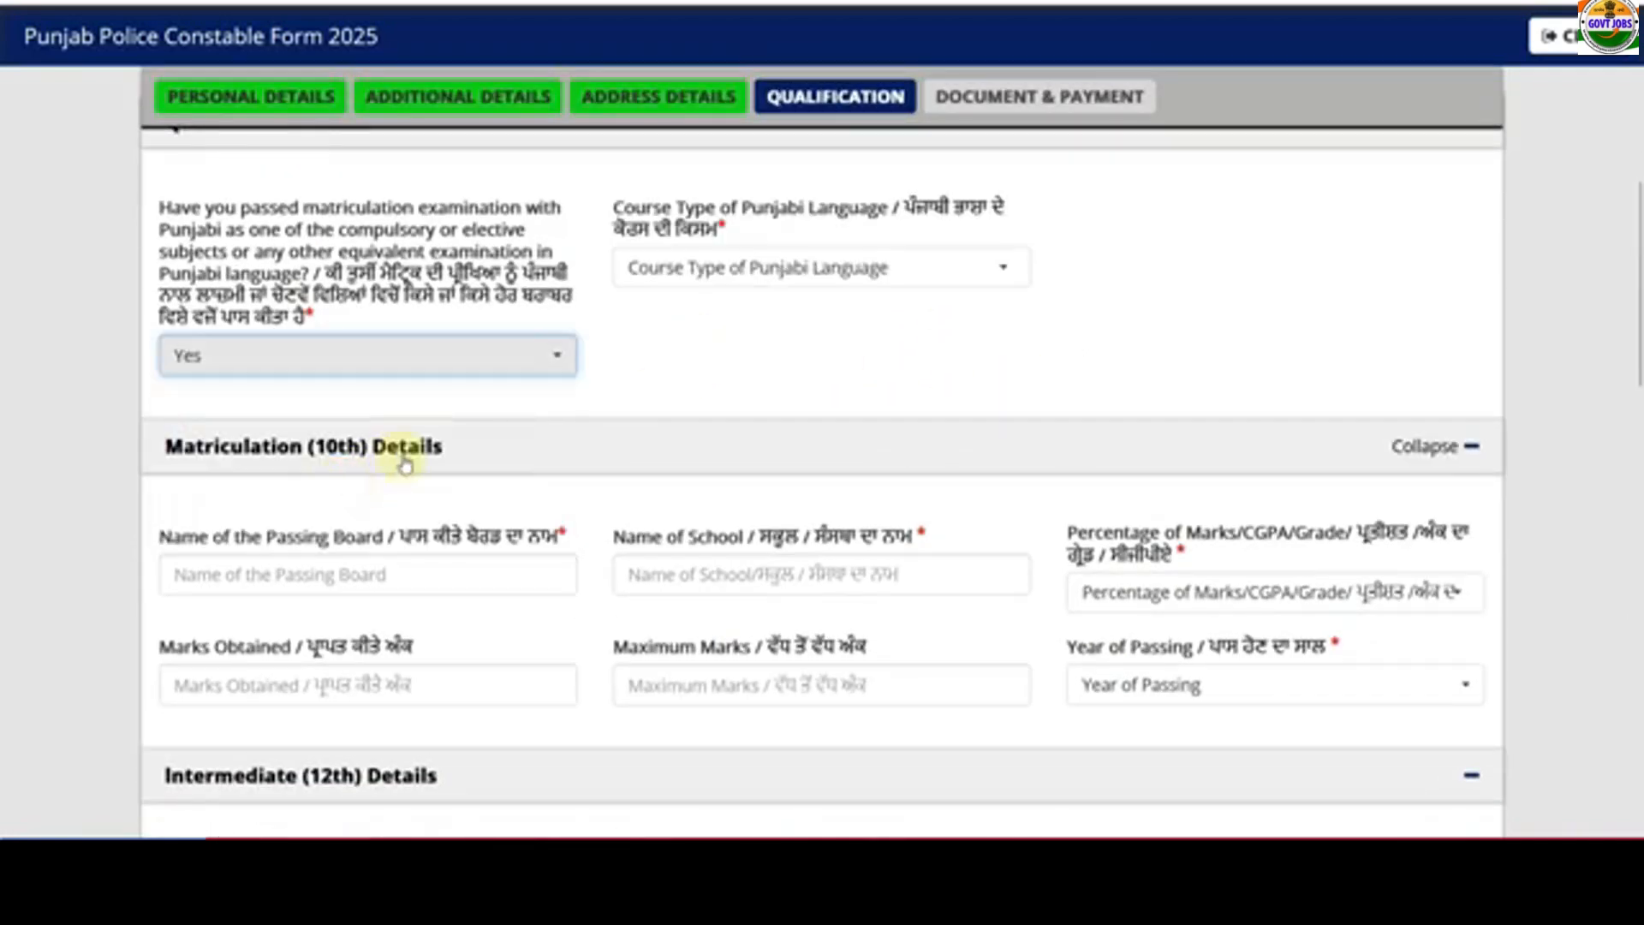
left_click(698, 283)
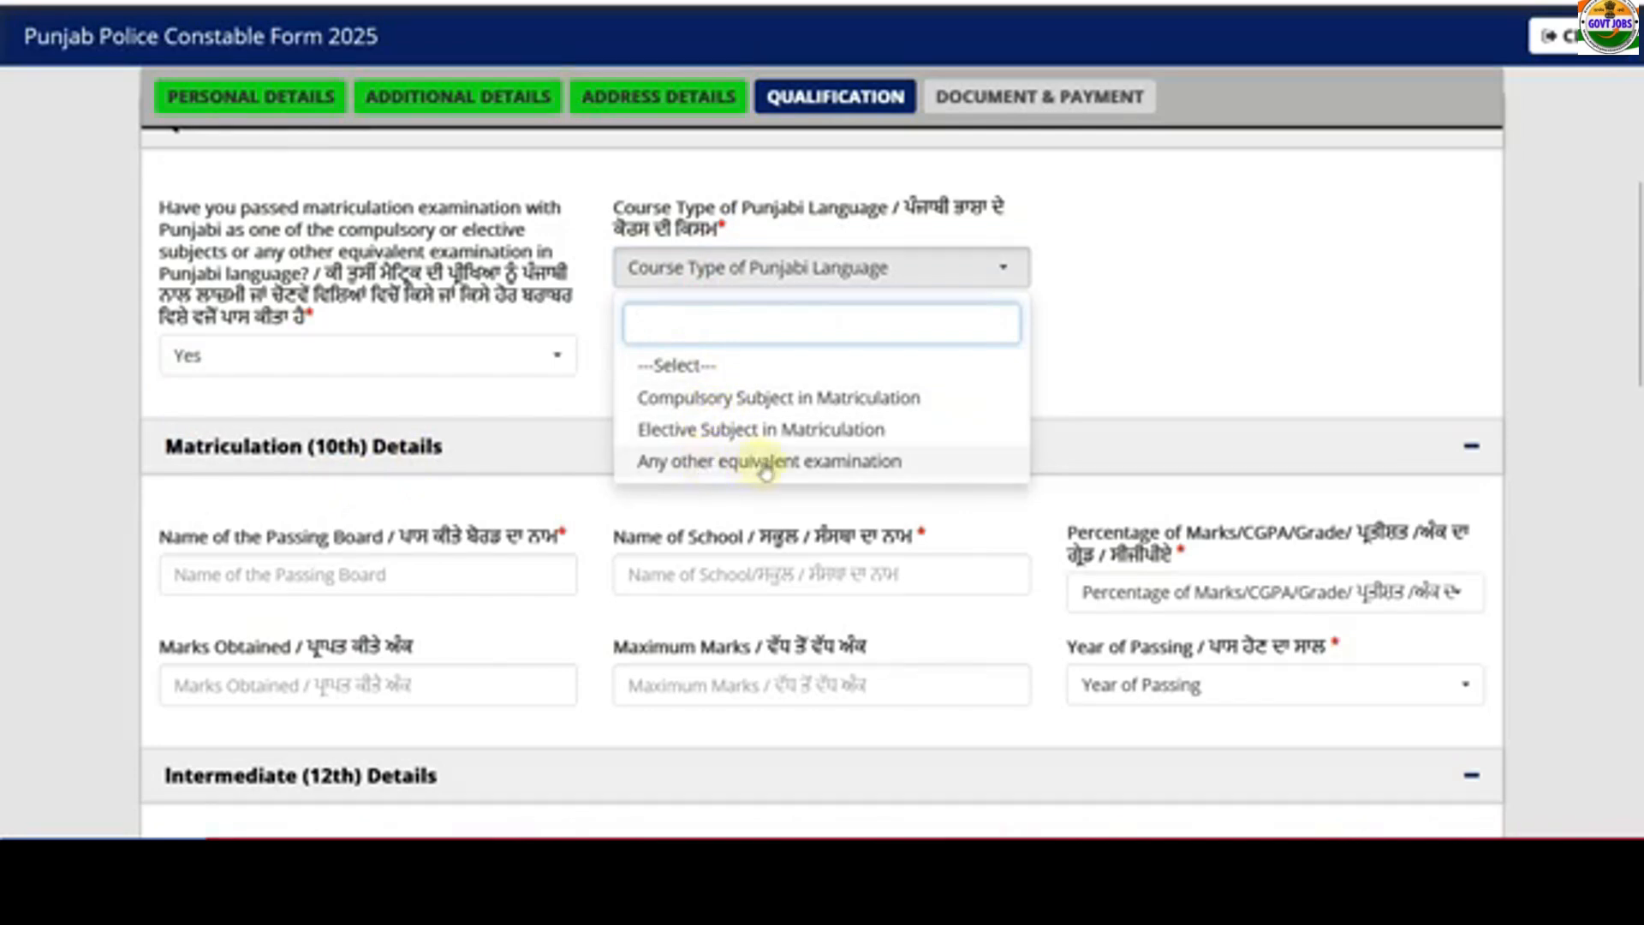
left_click(793, 403)
- Enter board PUNJAB BOARD and school RKS SCHOOL, then choose Percentage as marks type
scroll(727, 368, "down", 3)
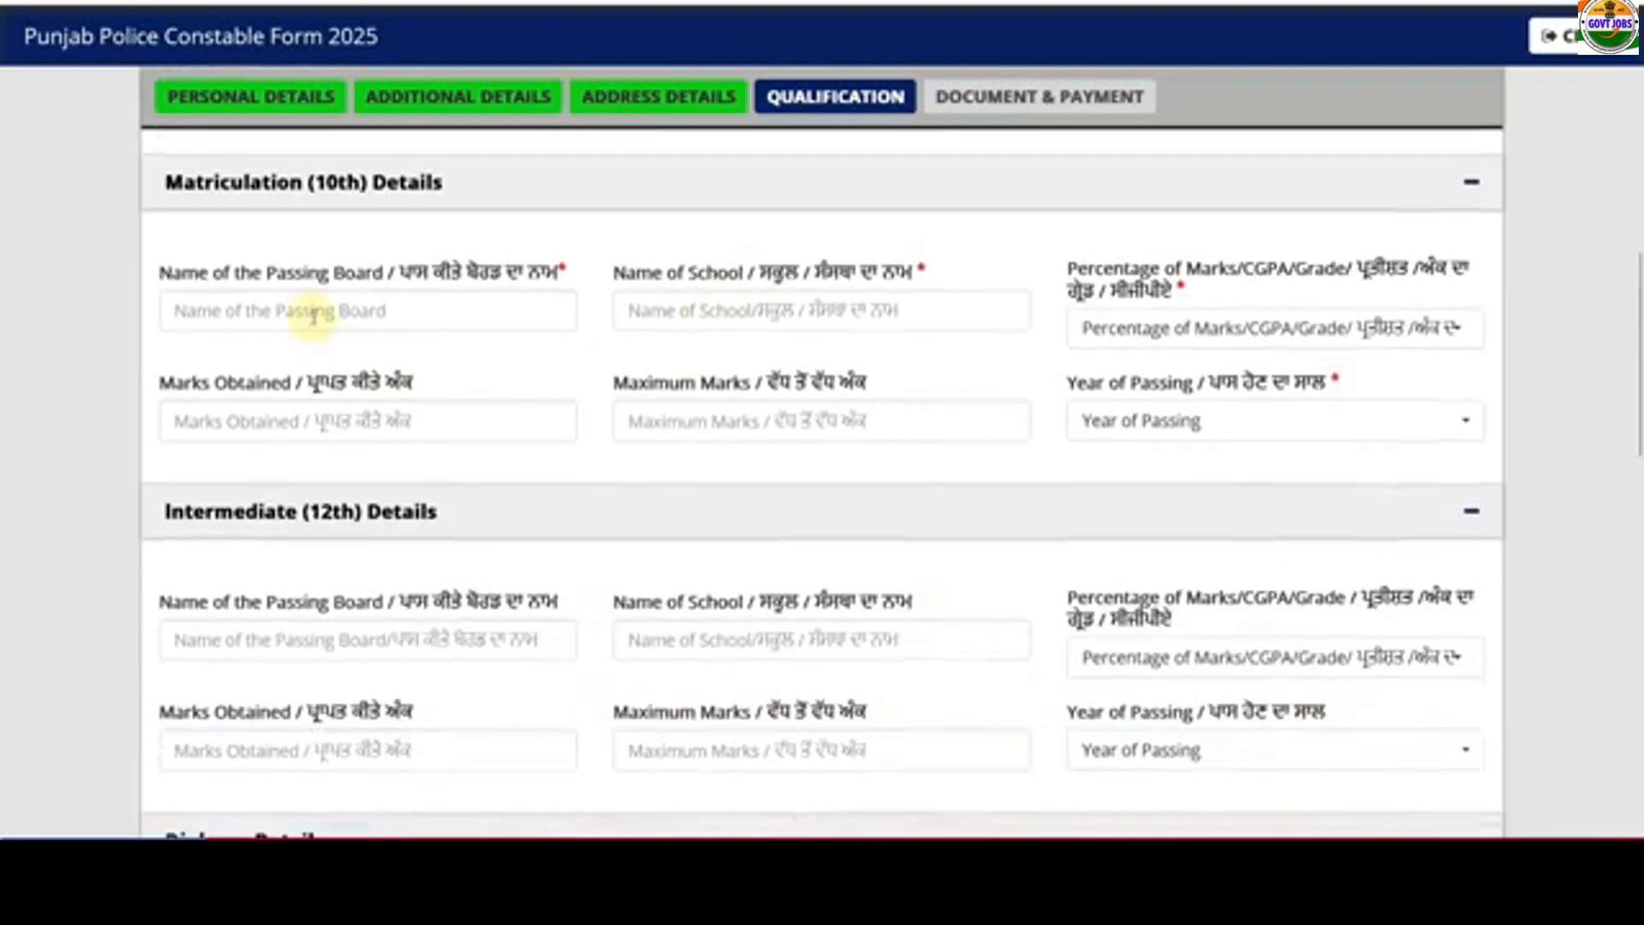
left_click(313, 316)
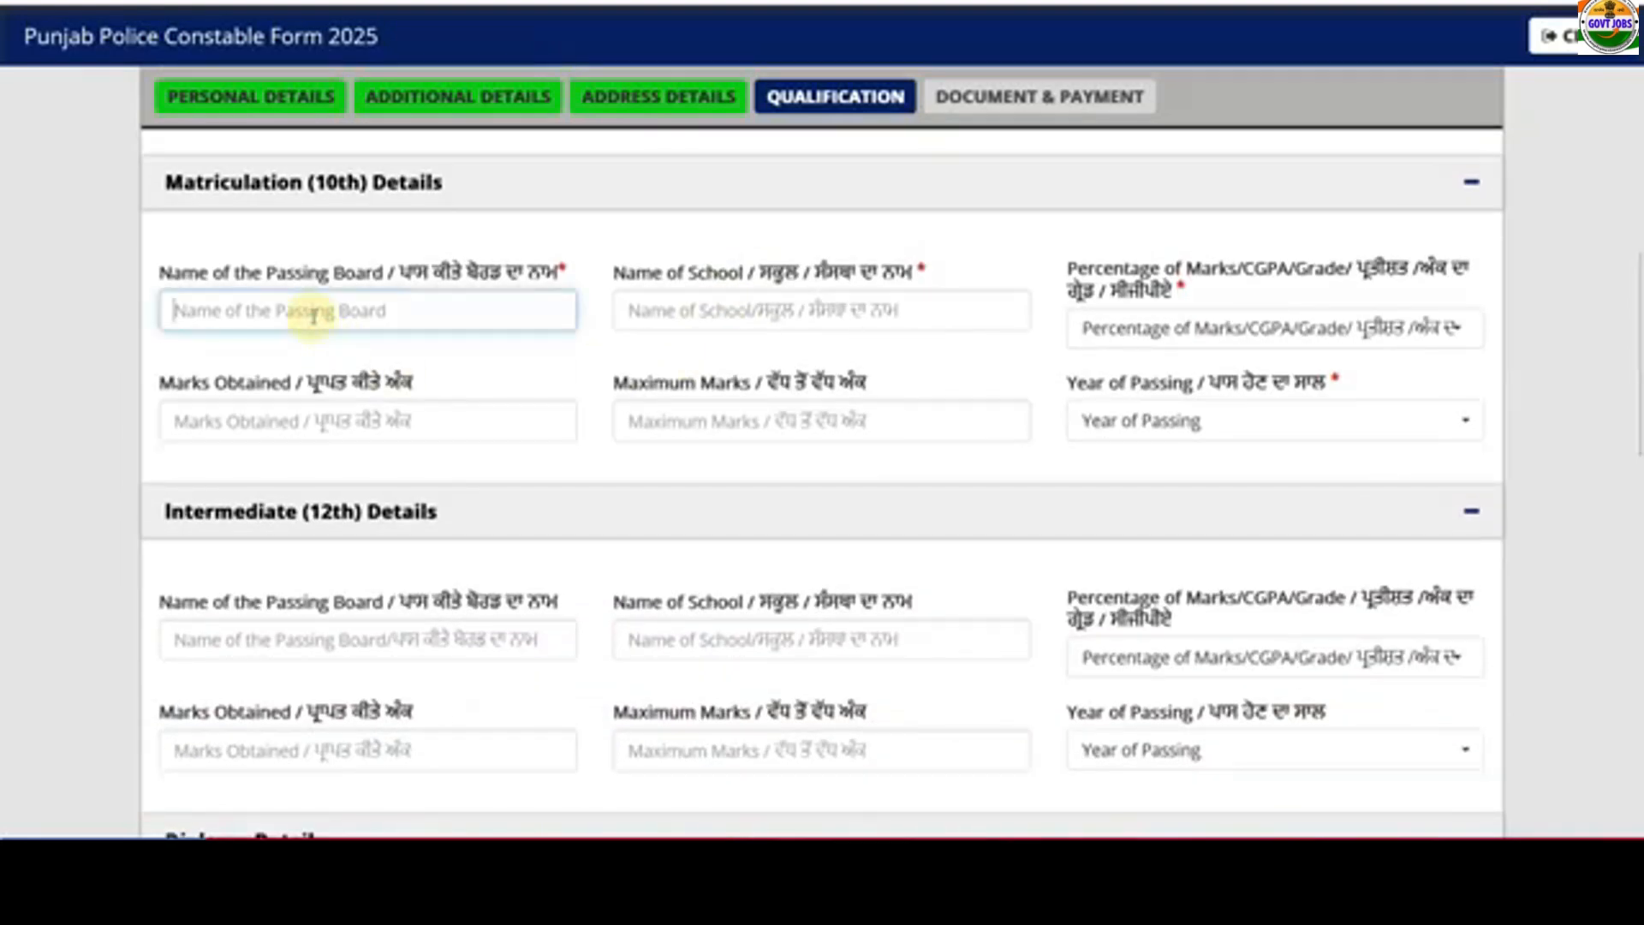
type("PUNJAB")
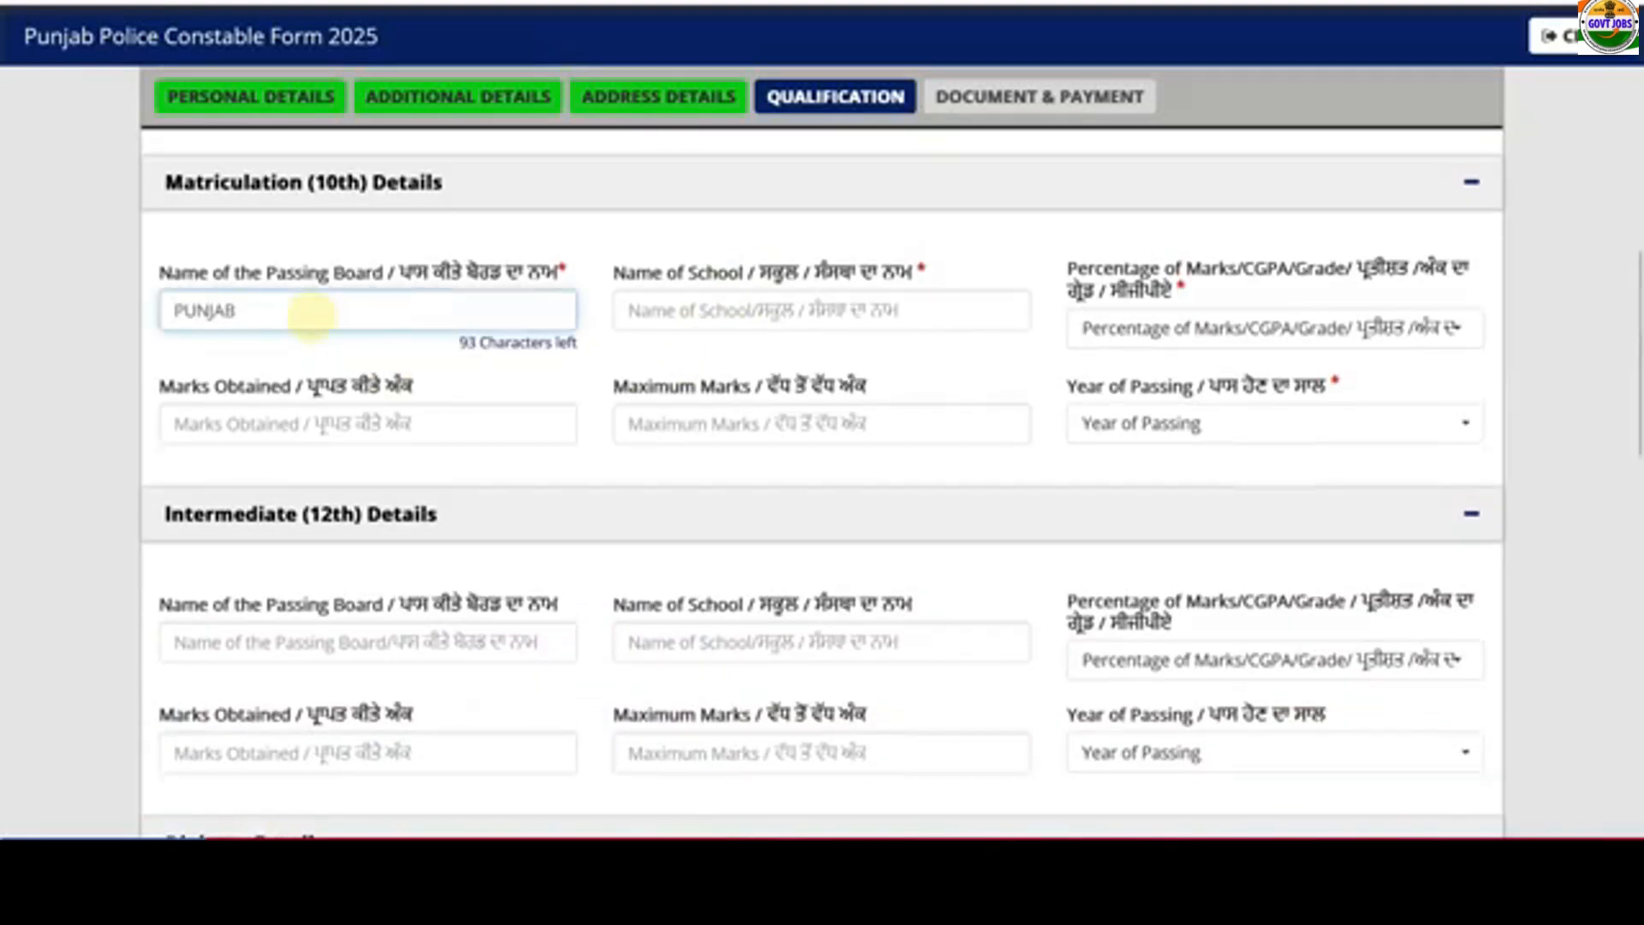
type(" BOARD")
key("Tab")
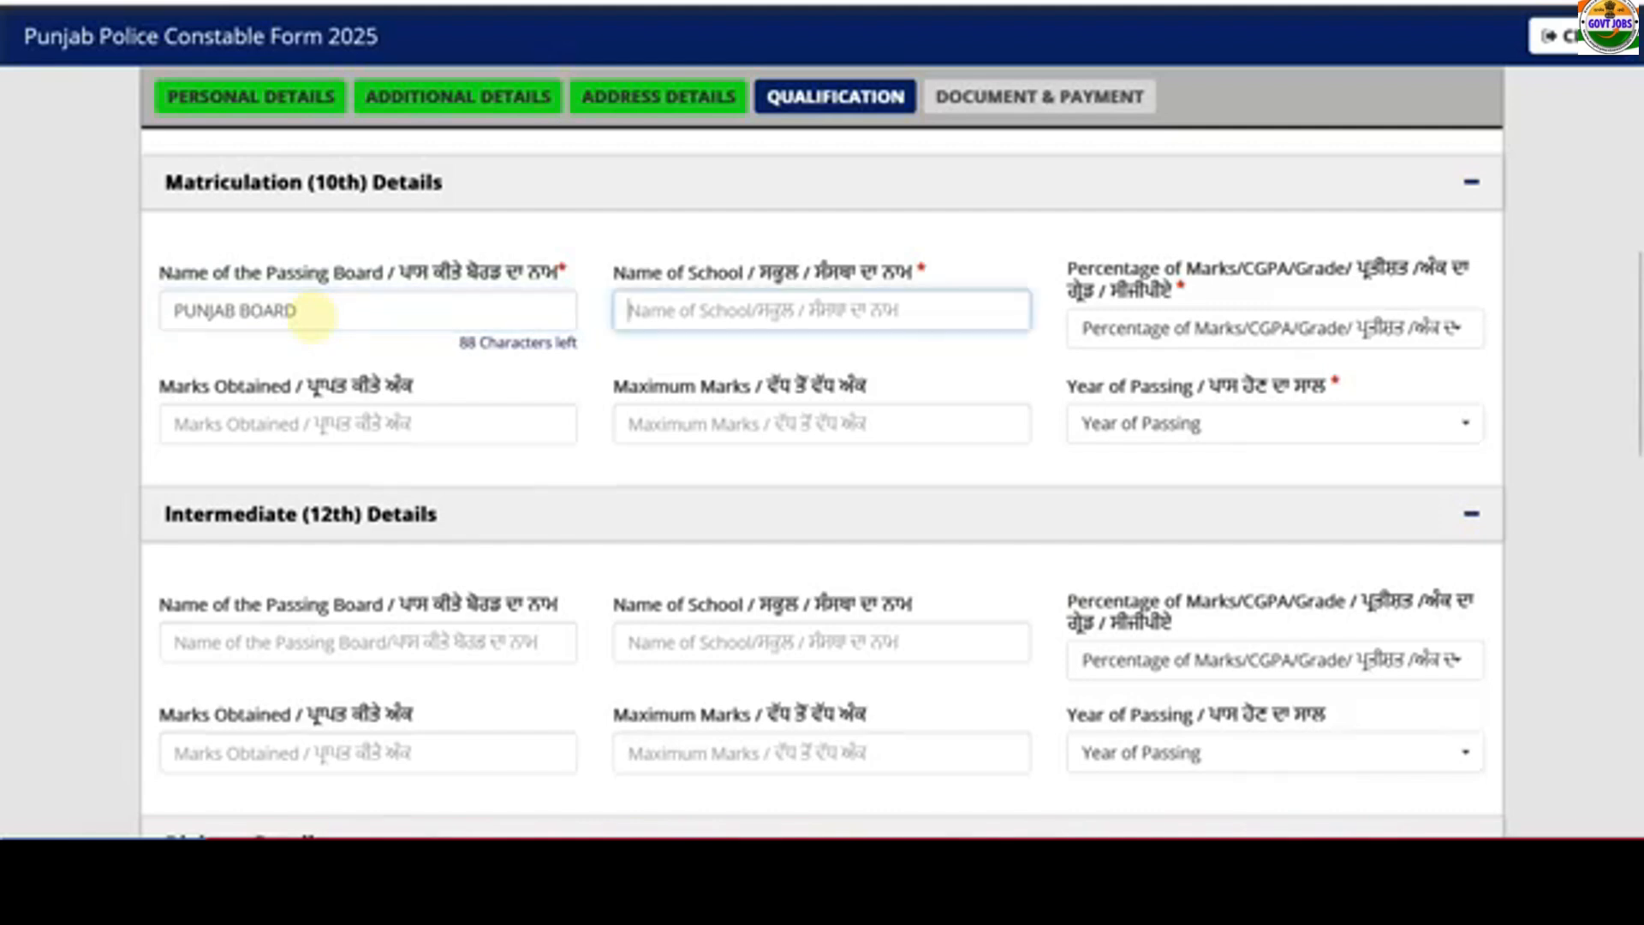
type("RKS SCHOOL")
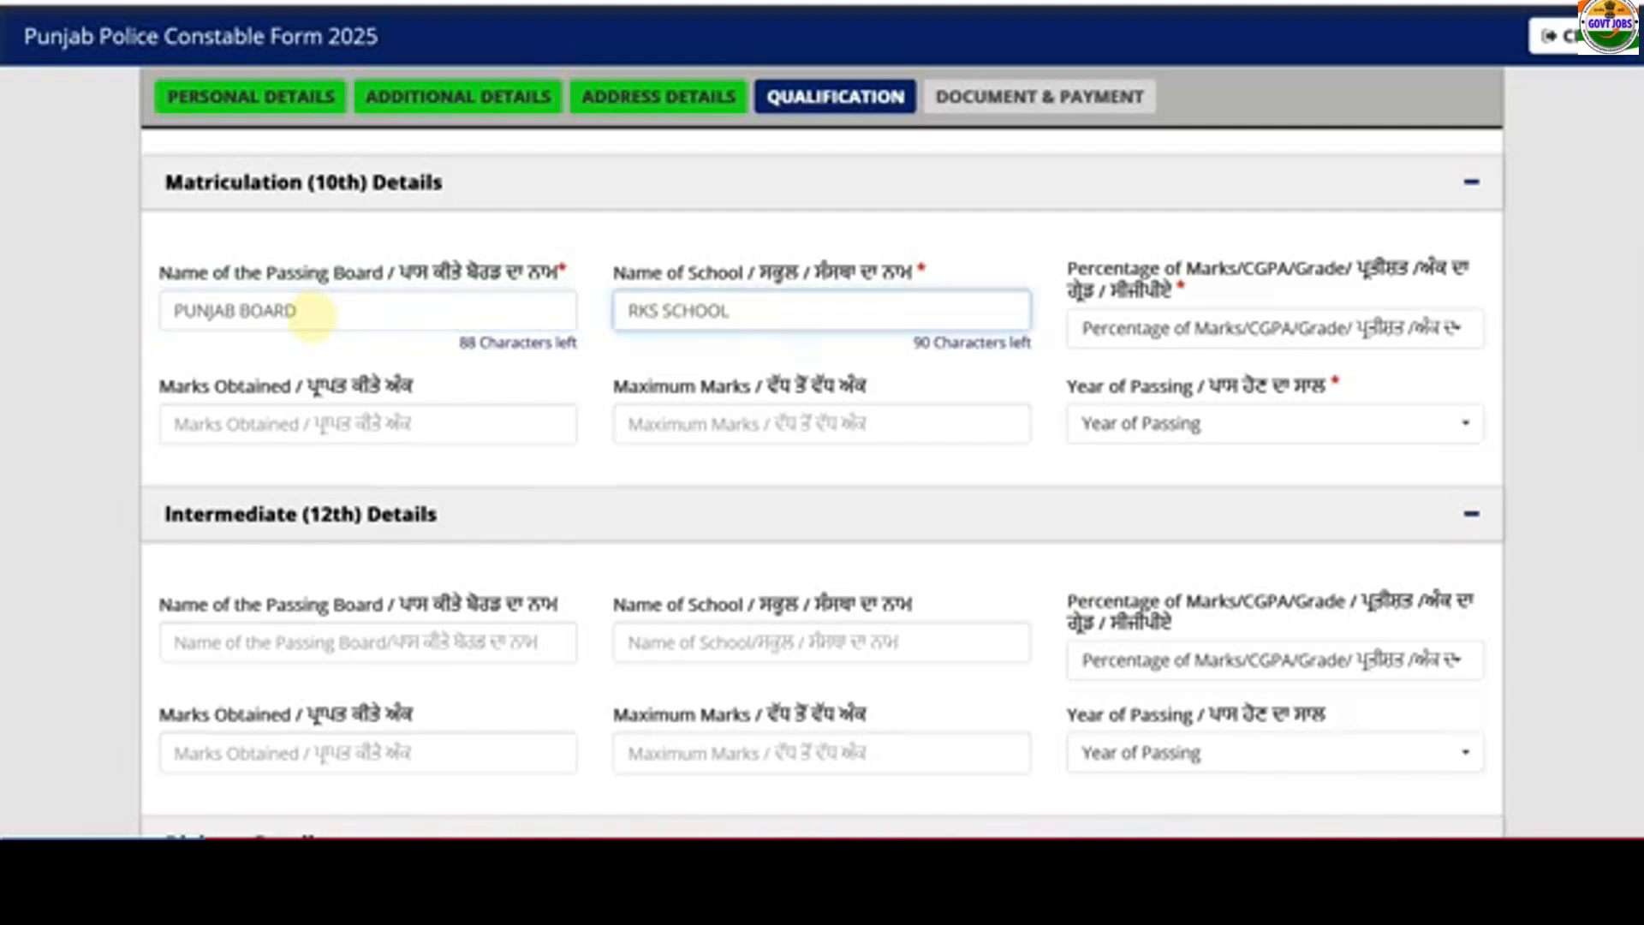
left_click(1211, 328)
- Try CGPA for the 10th marks, entering 1 of 1 with a 9.5 multiplying factor
left_click(1156, 455)
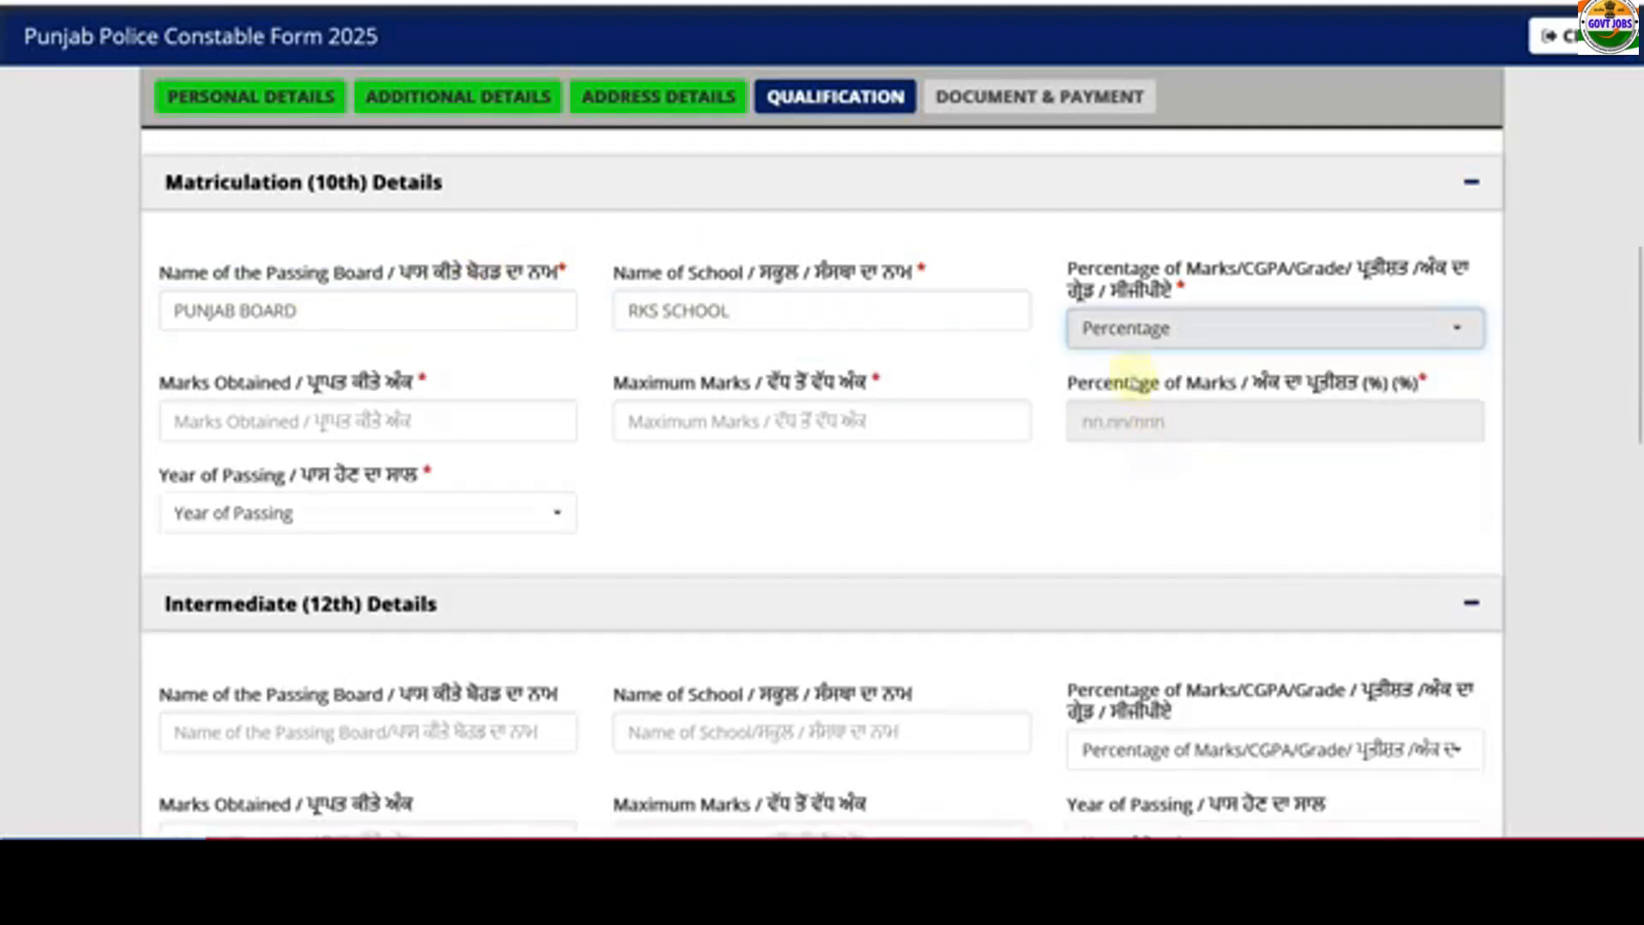
left_click(1090, 328)
left_click(1116, 488)
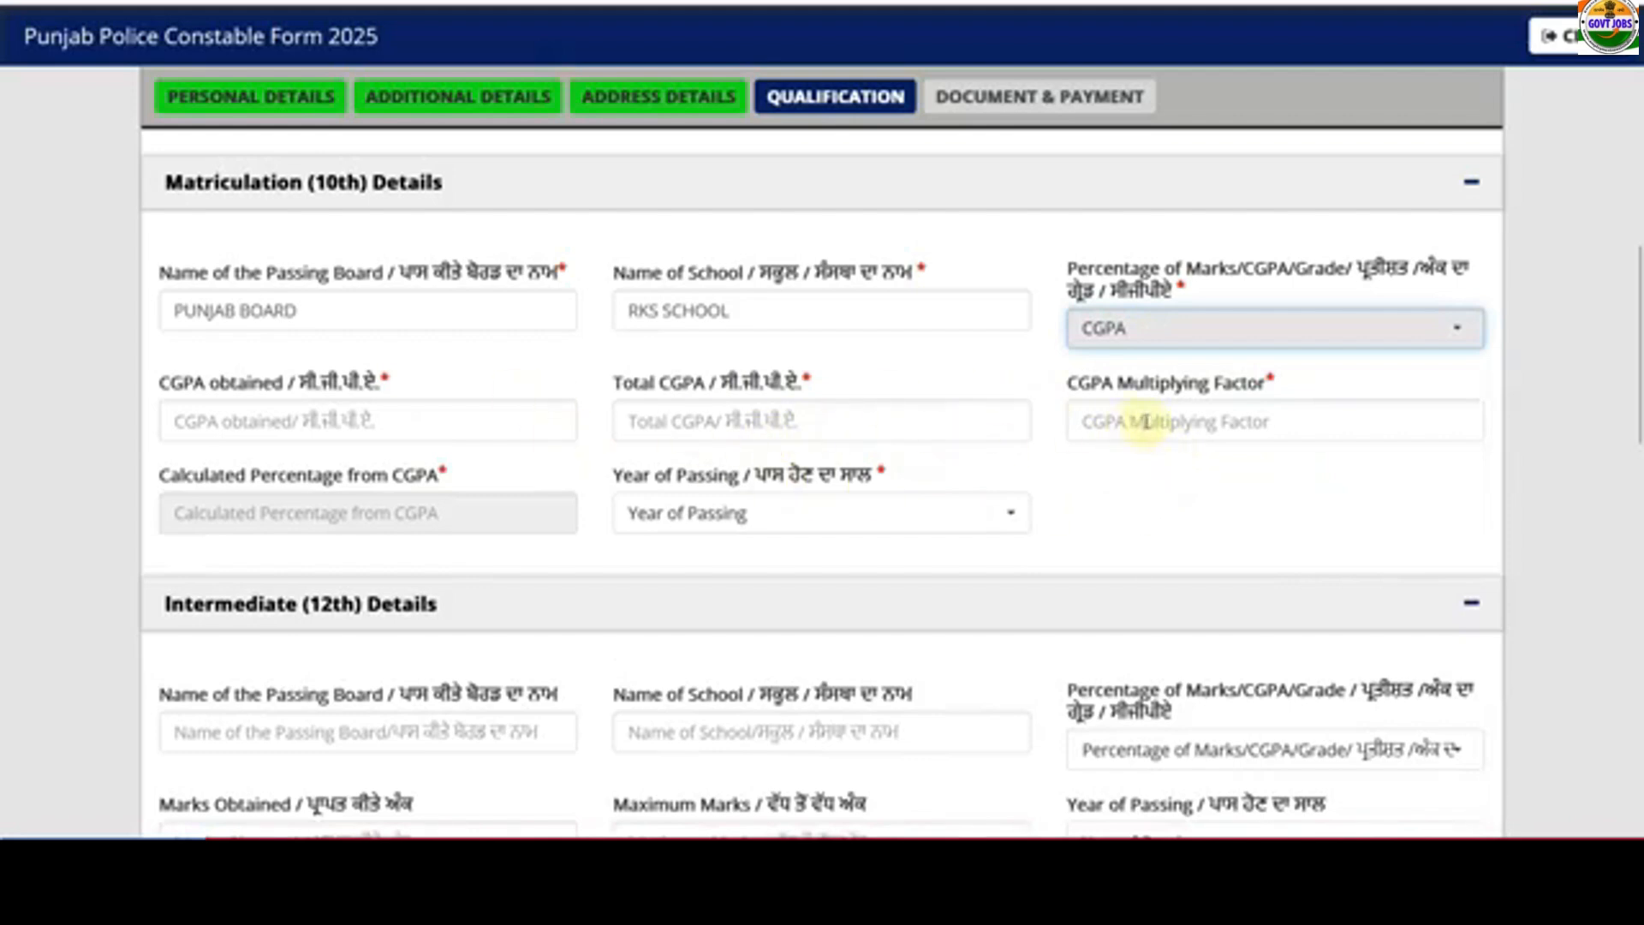
left_click(333, 417)
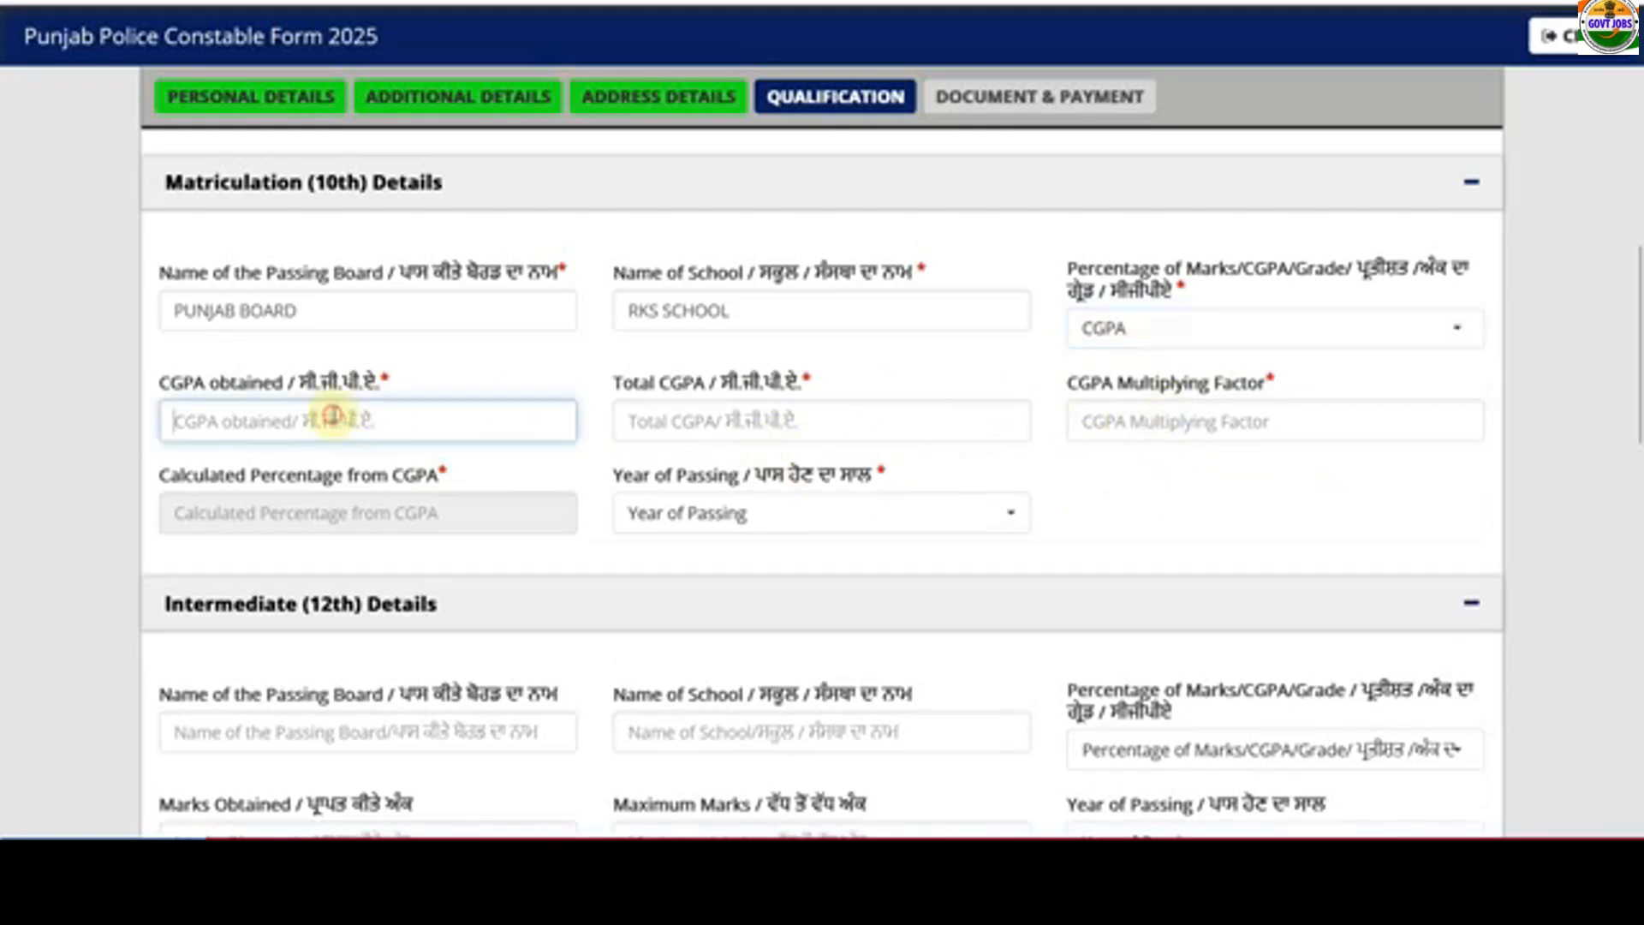
type("9")
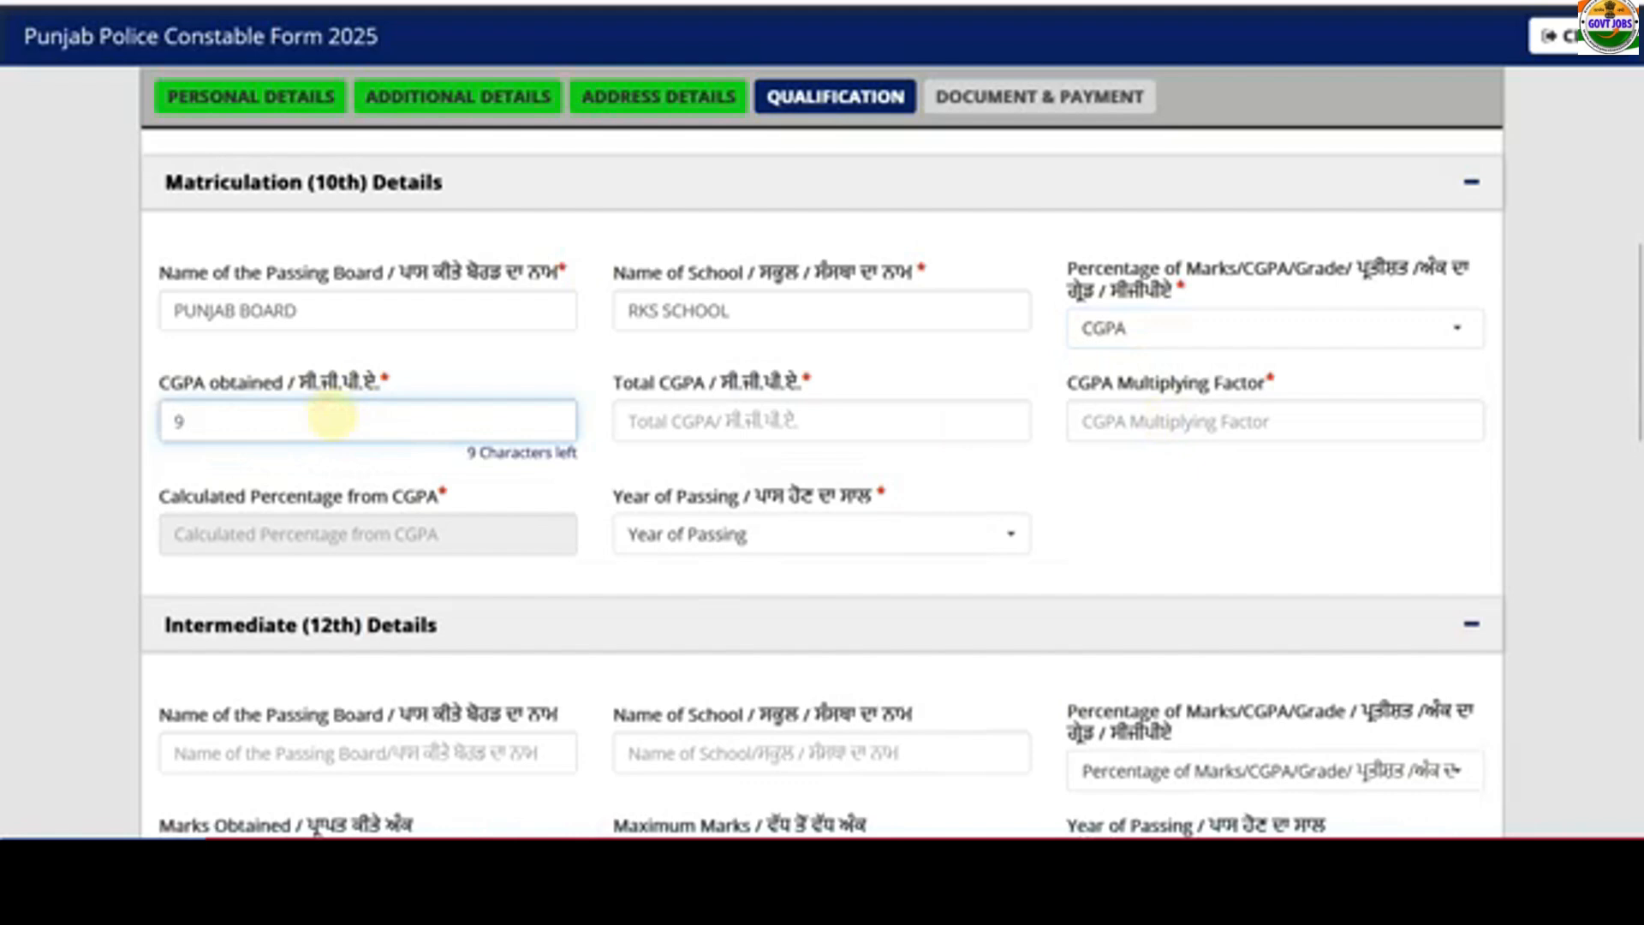
key("BackSpace")
type("10")
left_click(678, 438)
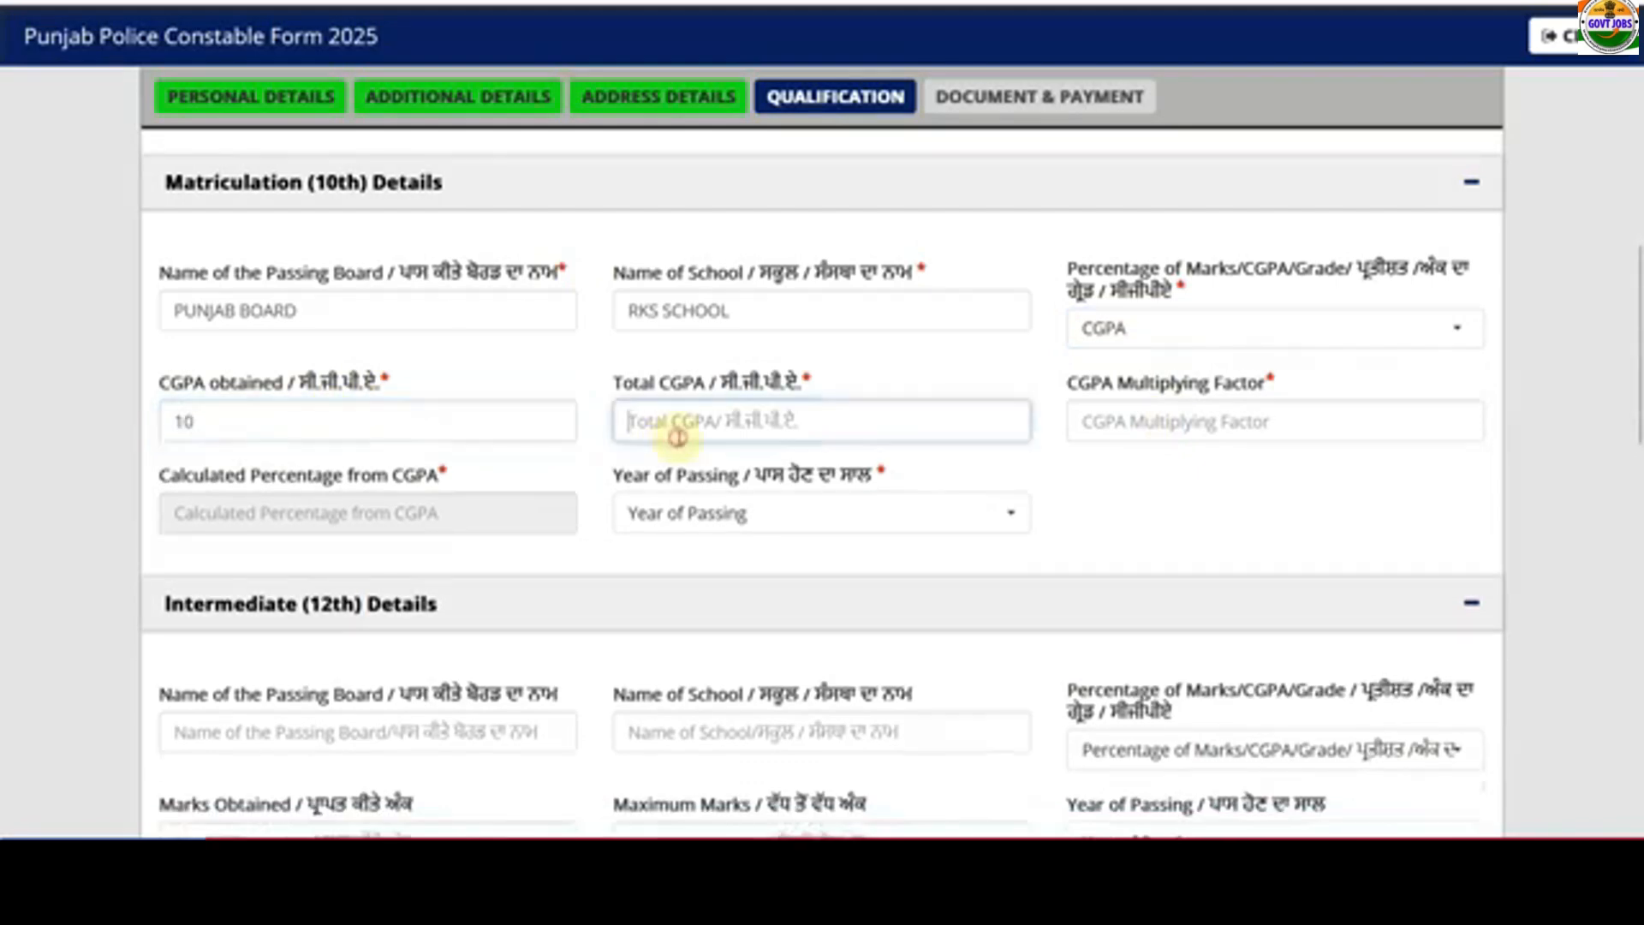
type("0")
left_click(939, 451)
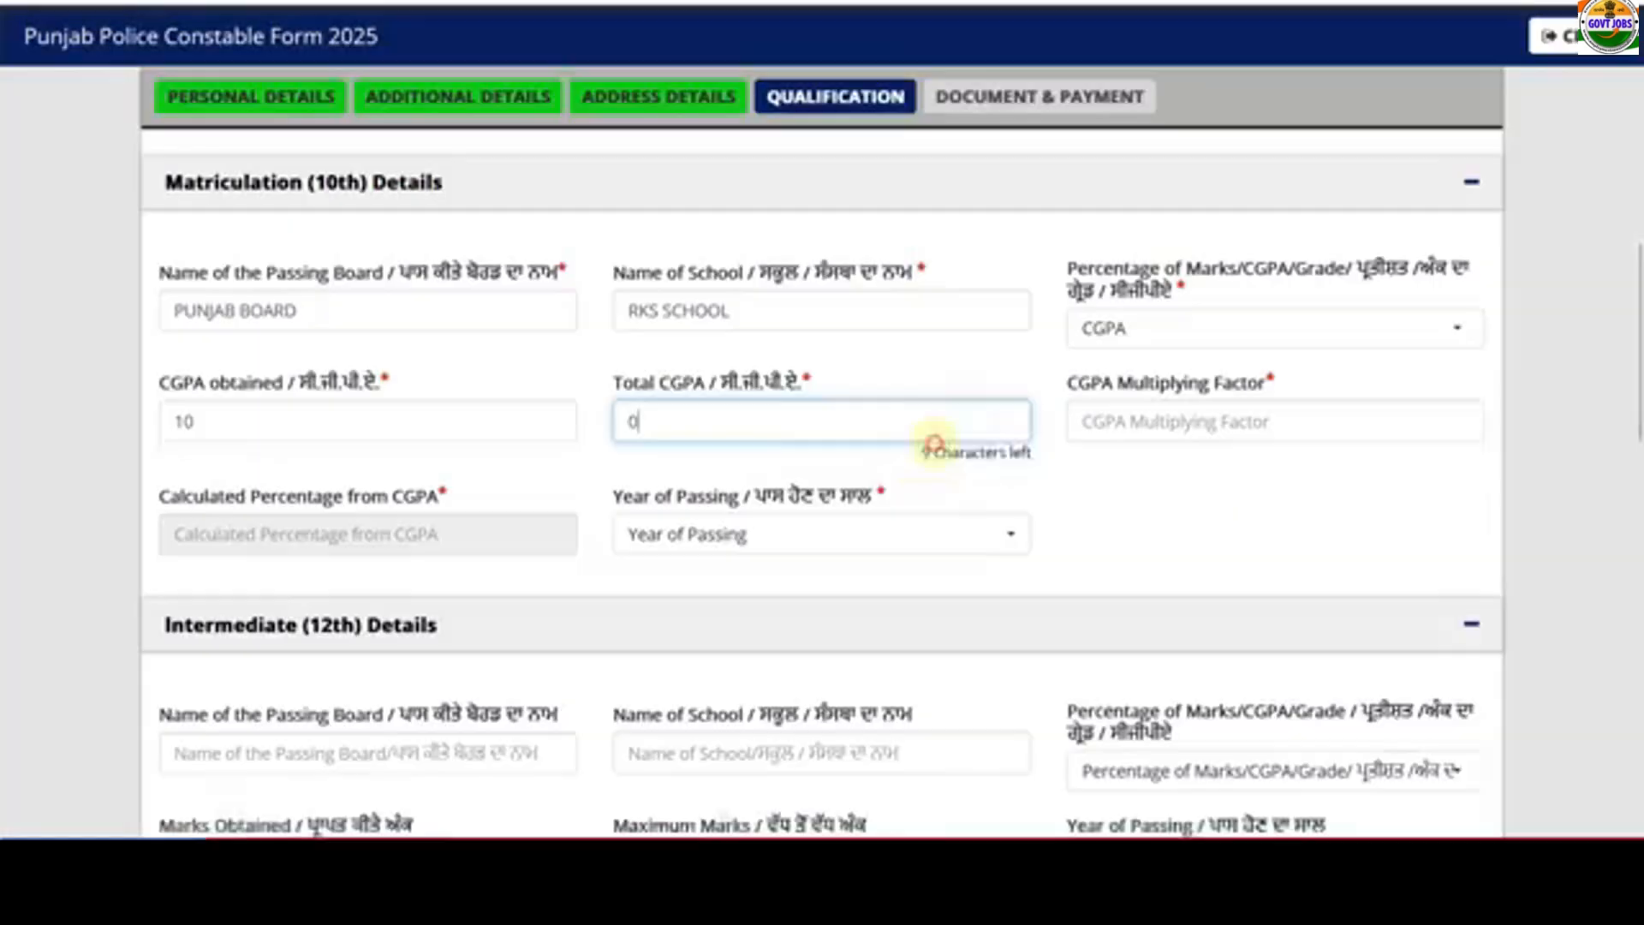
type("1")
left_click(1097, 418)
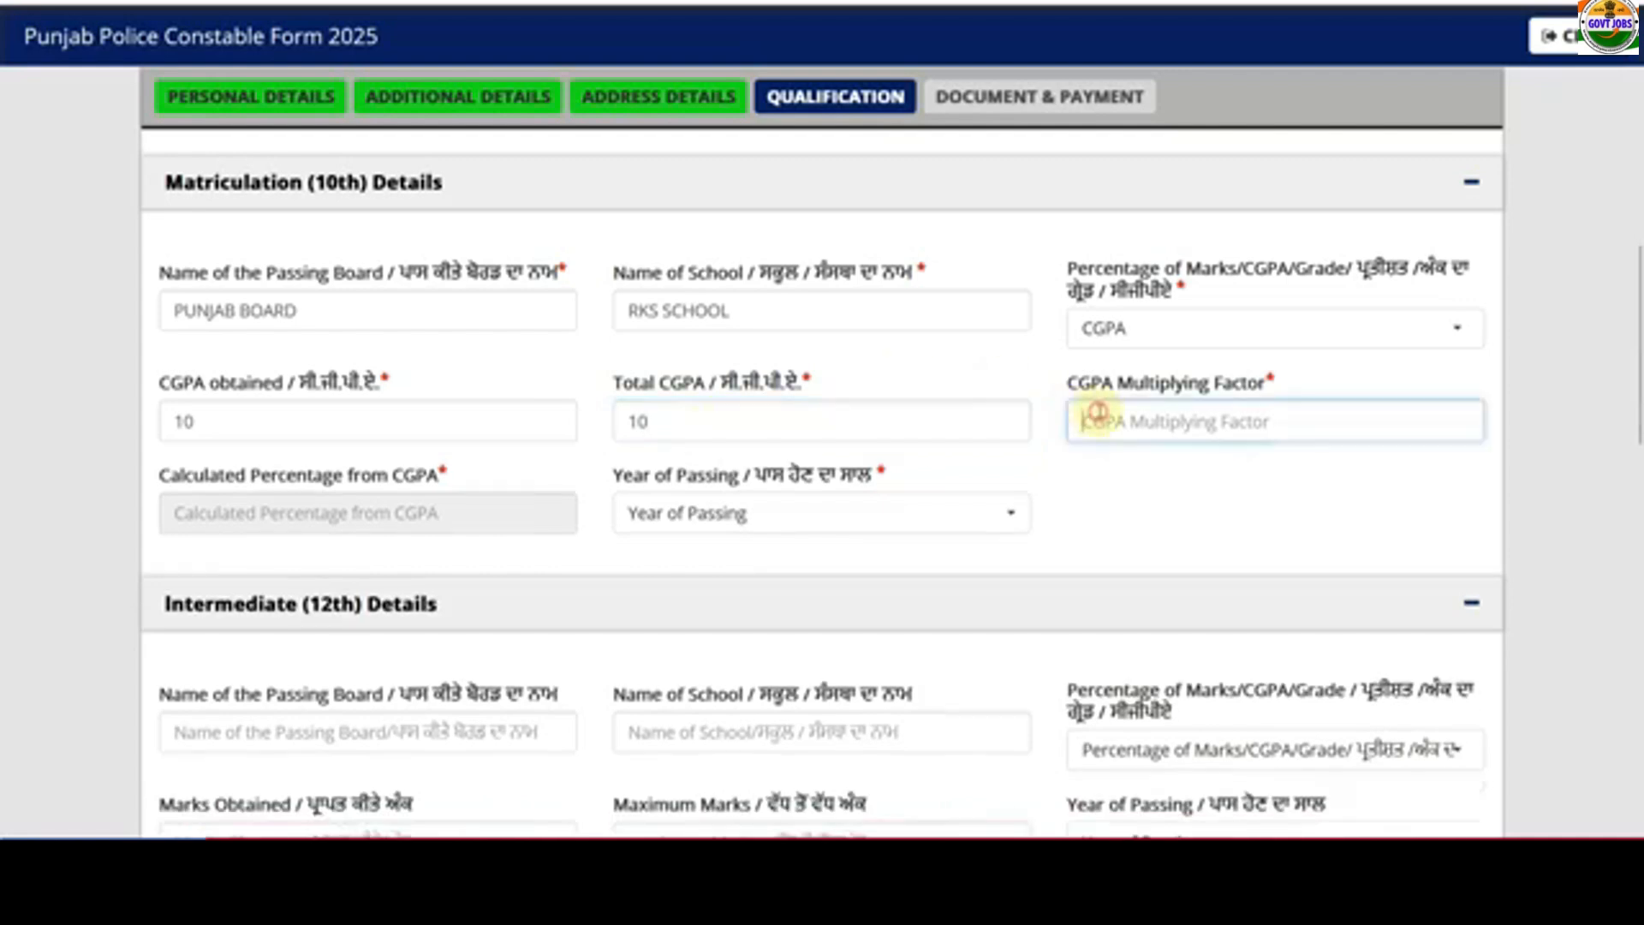
type("9")
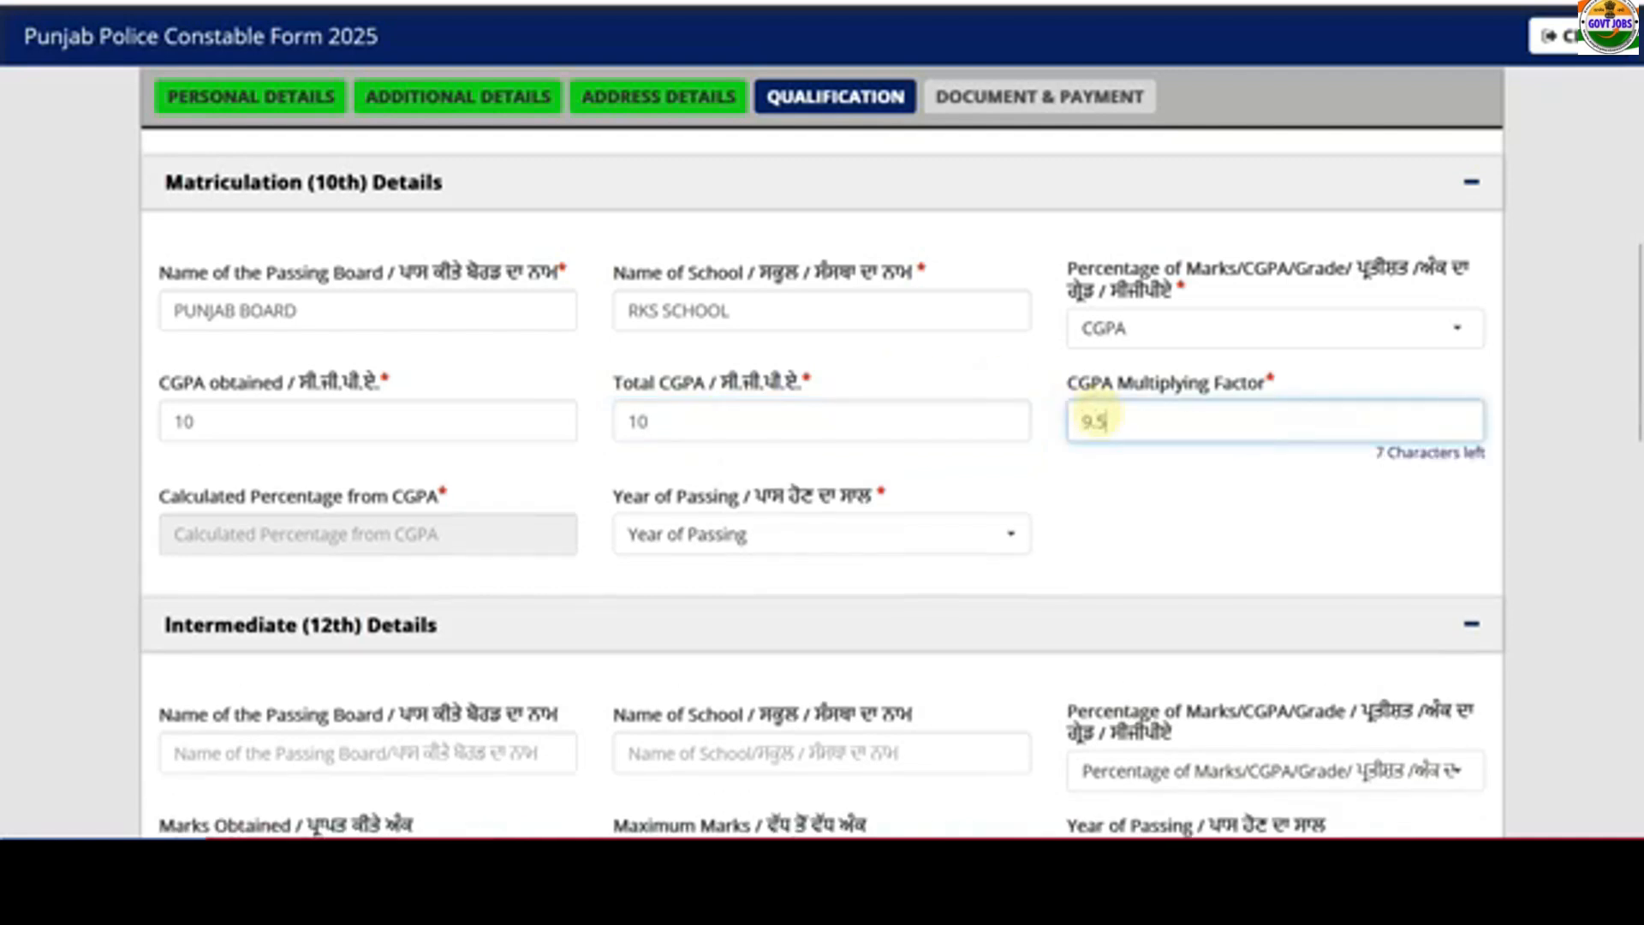
type(".5")
left_click(1139, 495)
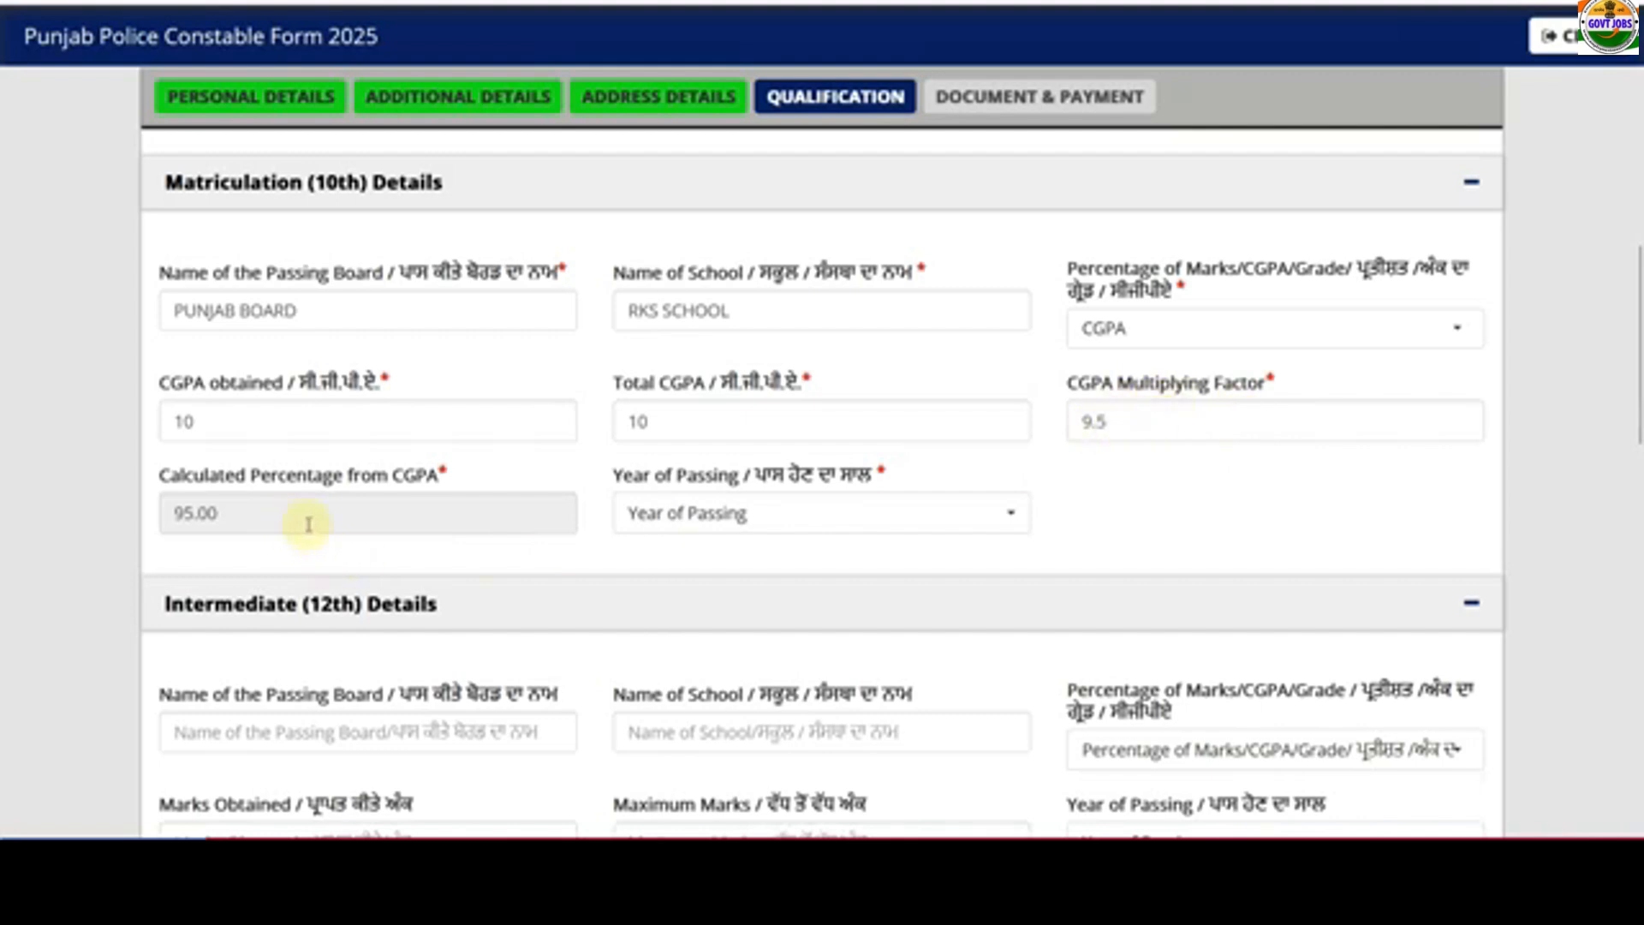
- Switch the 10th marks type via Grade of Marks back to Percentage
left_click(647, 521)
left_click(1182, 532)
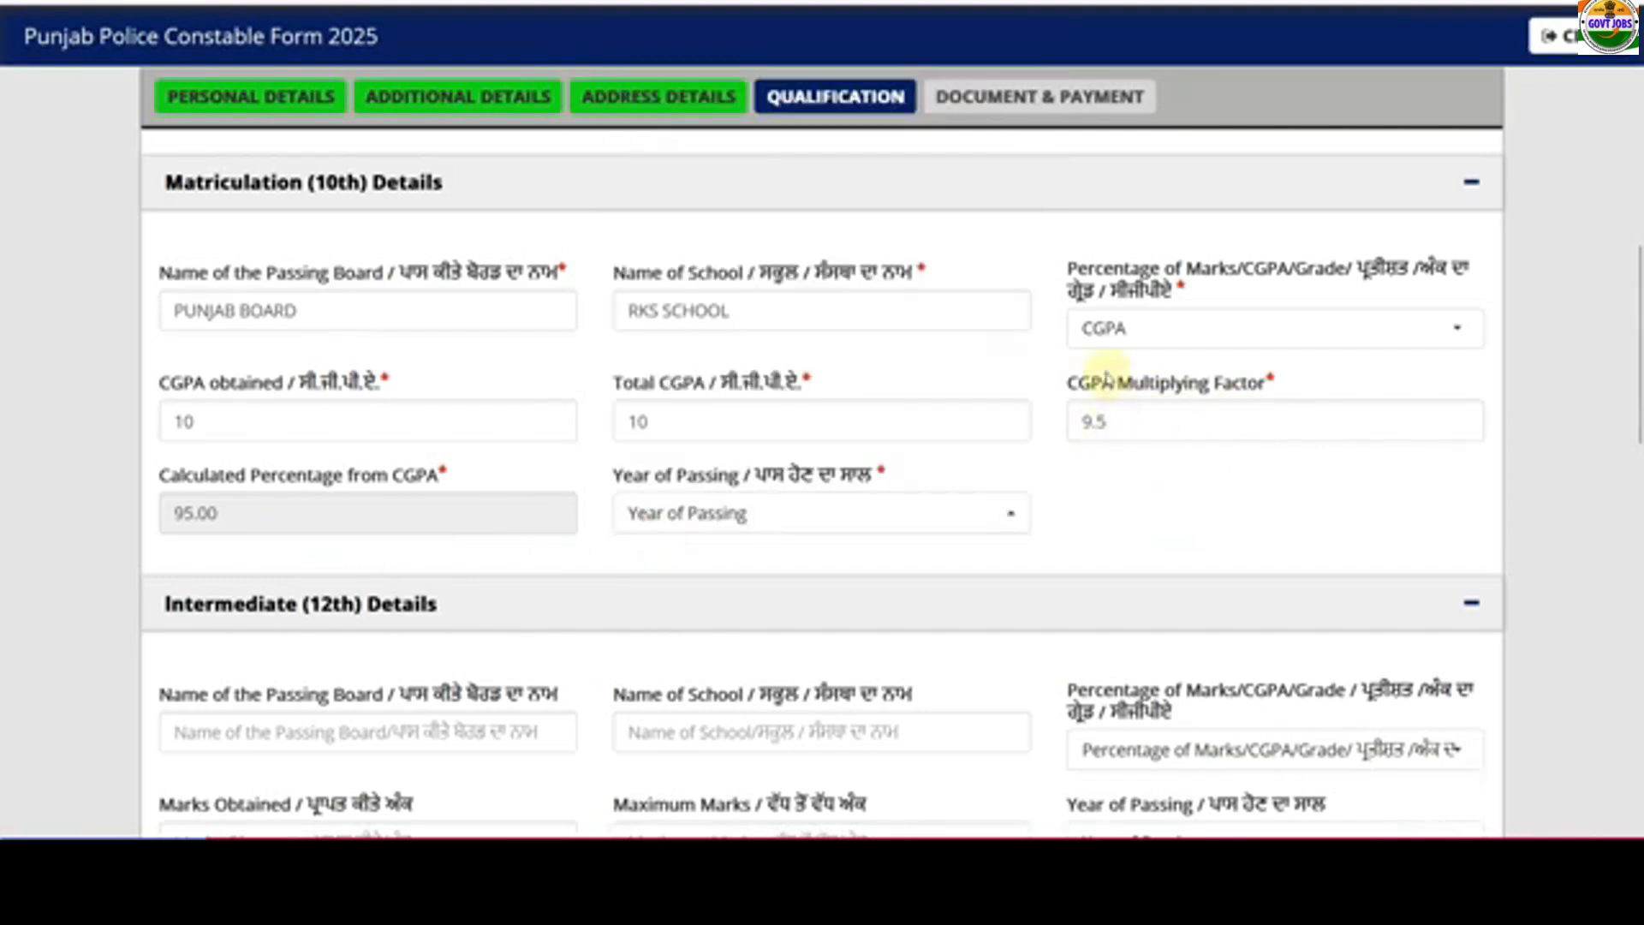
left_click(1107, 330)
left_click(1132, 522)
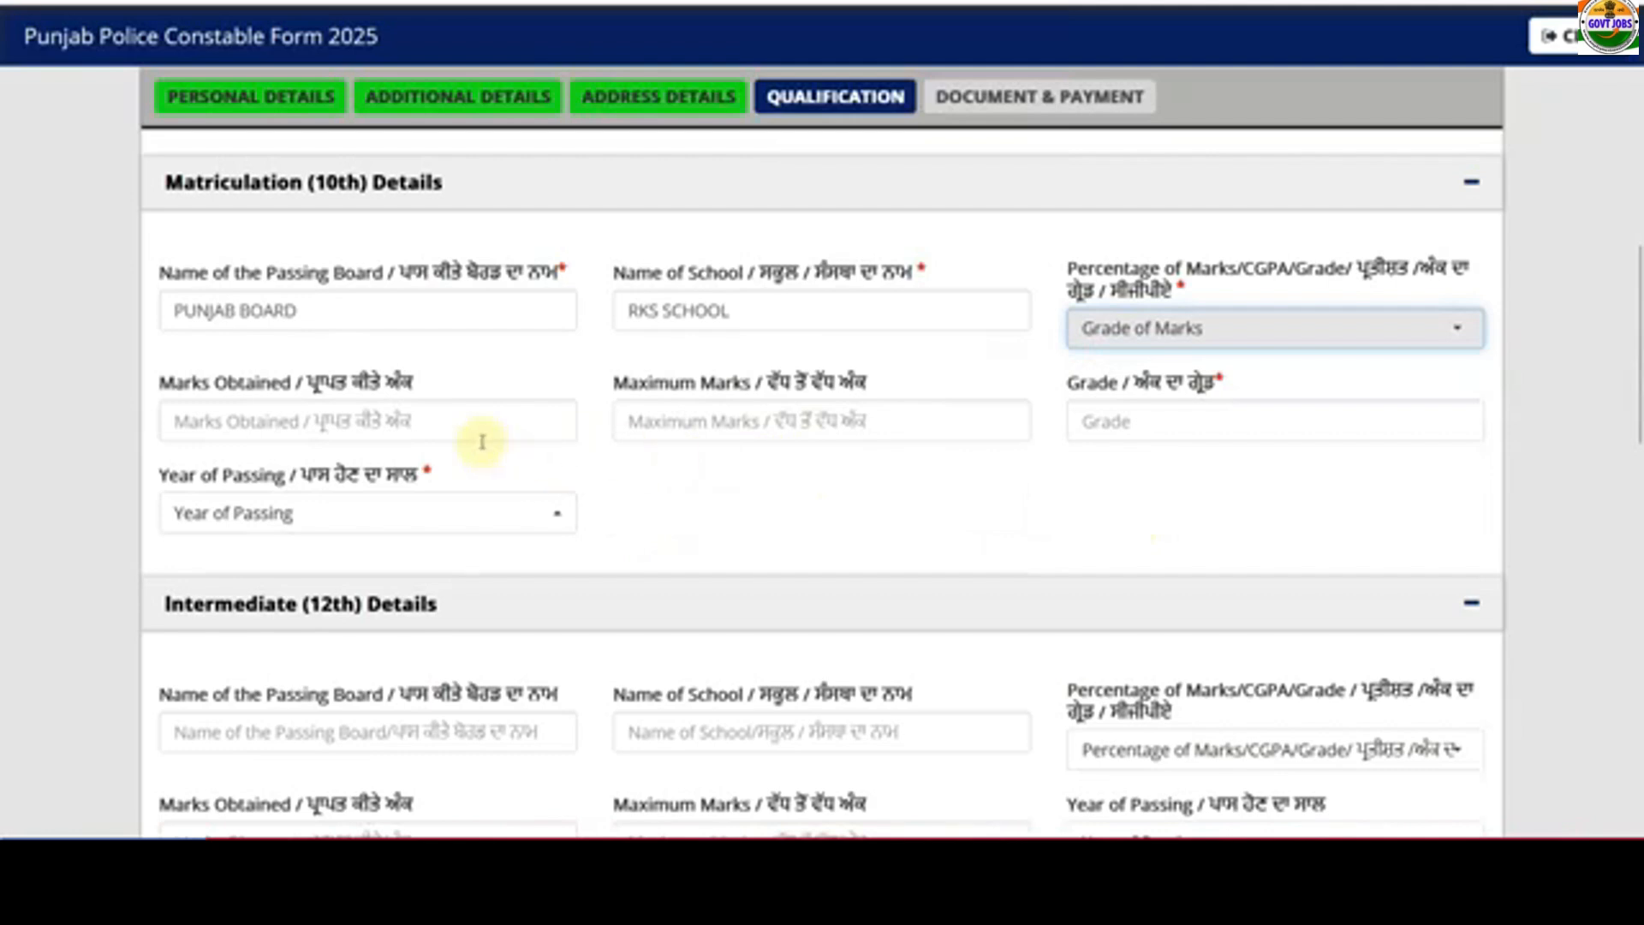
left_click(1101, 329)
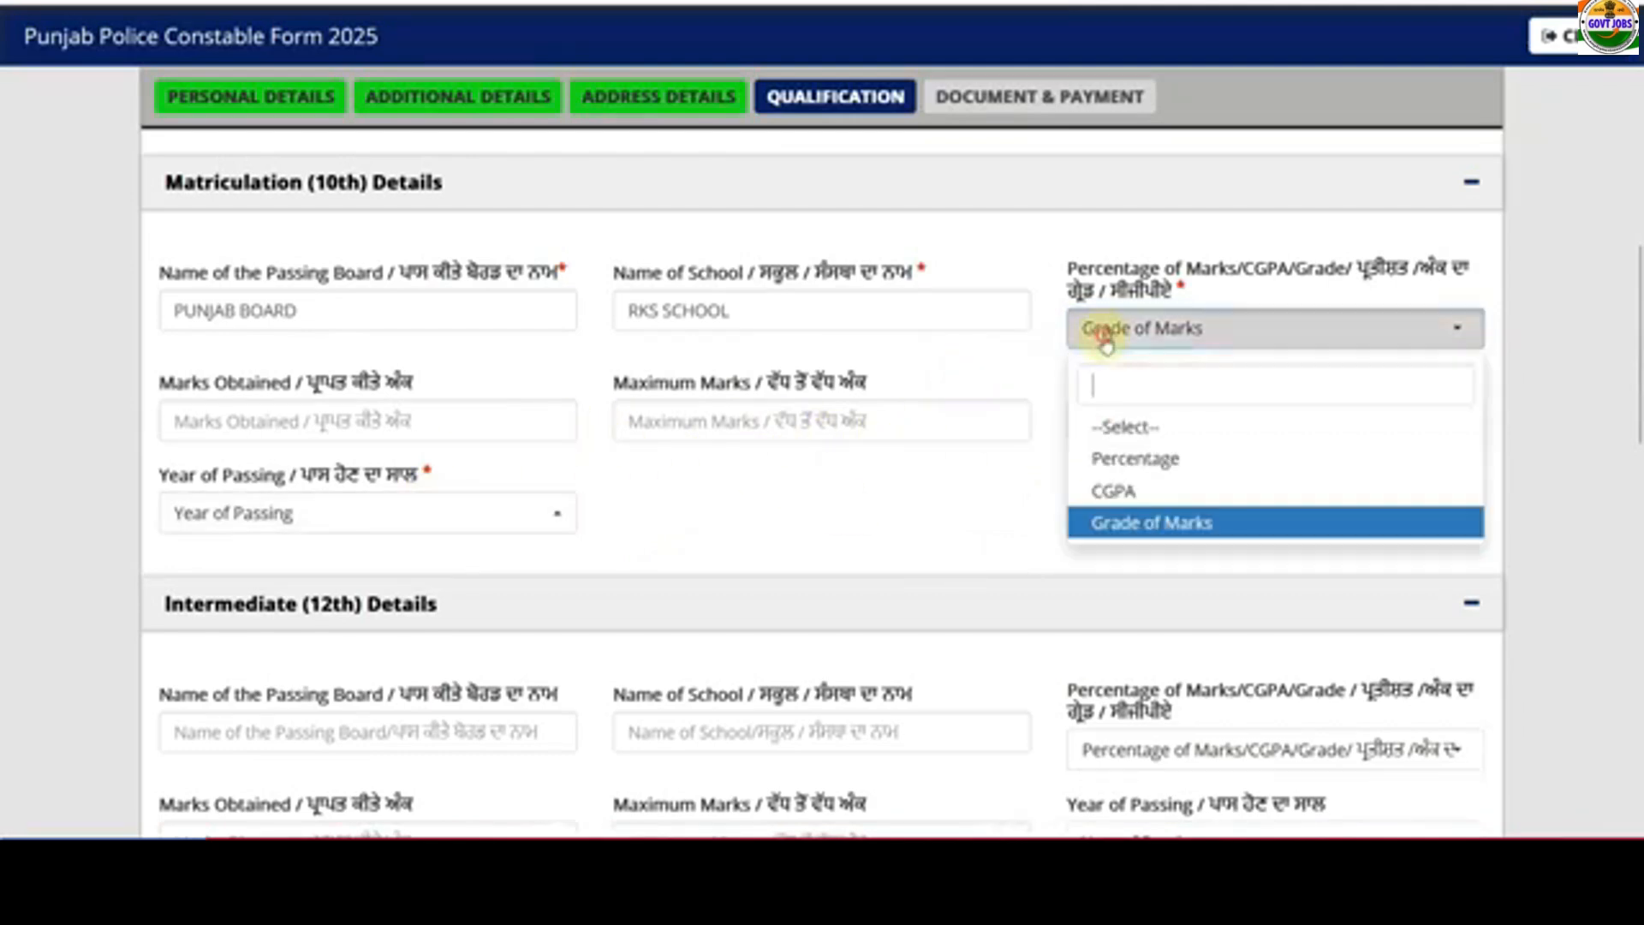
left_click(1114, 457)
- Enter 480 of 600 marks for the 10th, passed in 2018
left_click(330, 426)
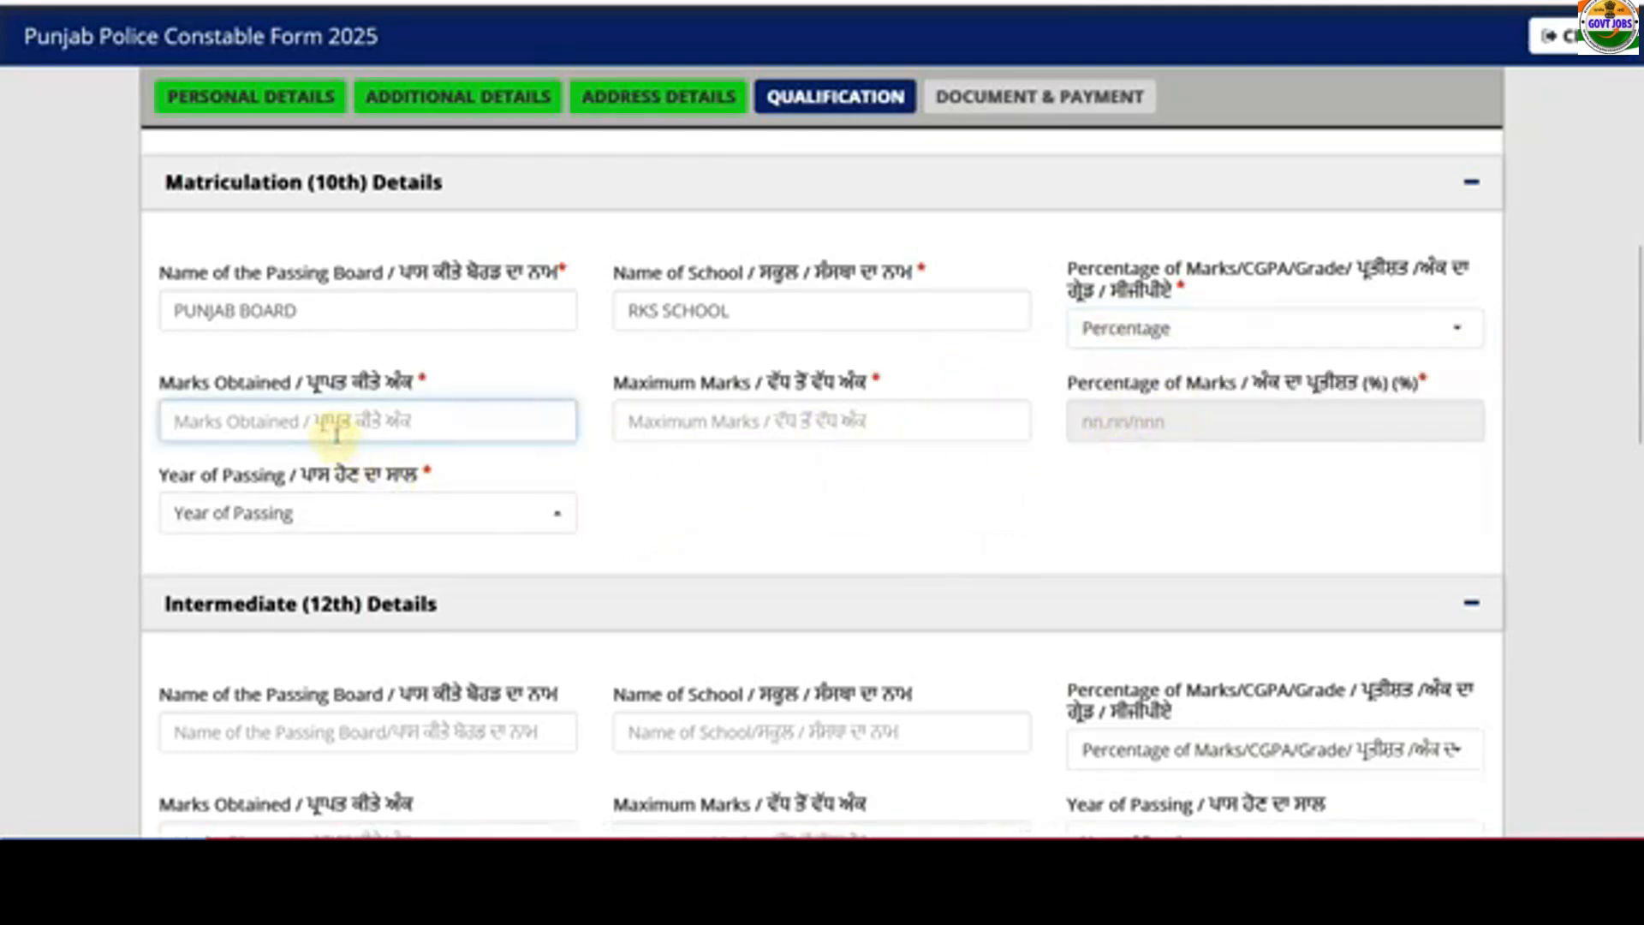
type("480")
key("Tab")
type("600")
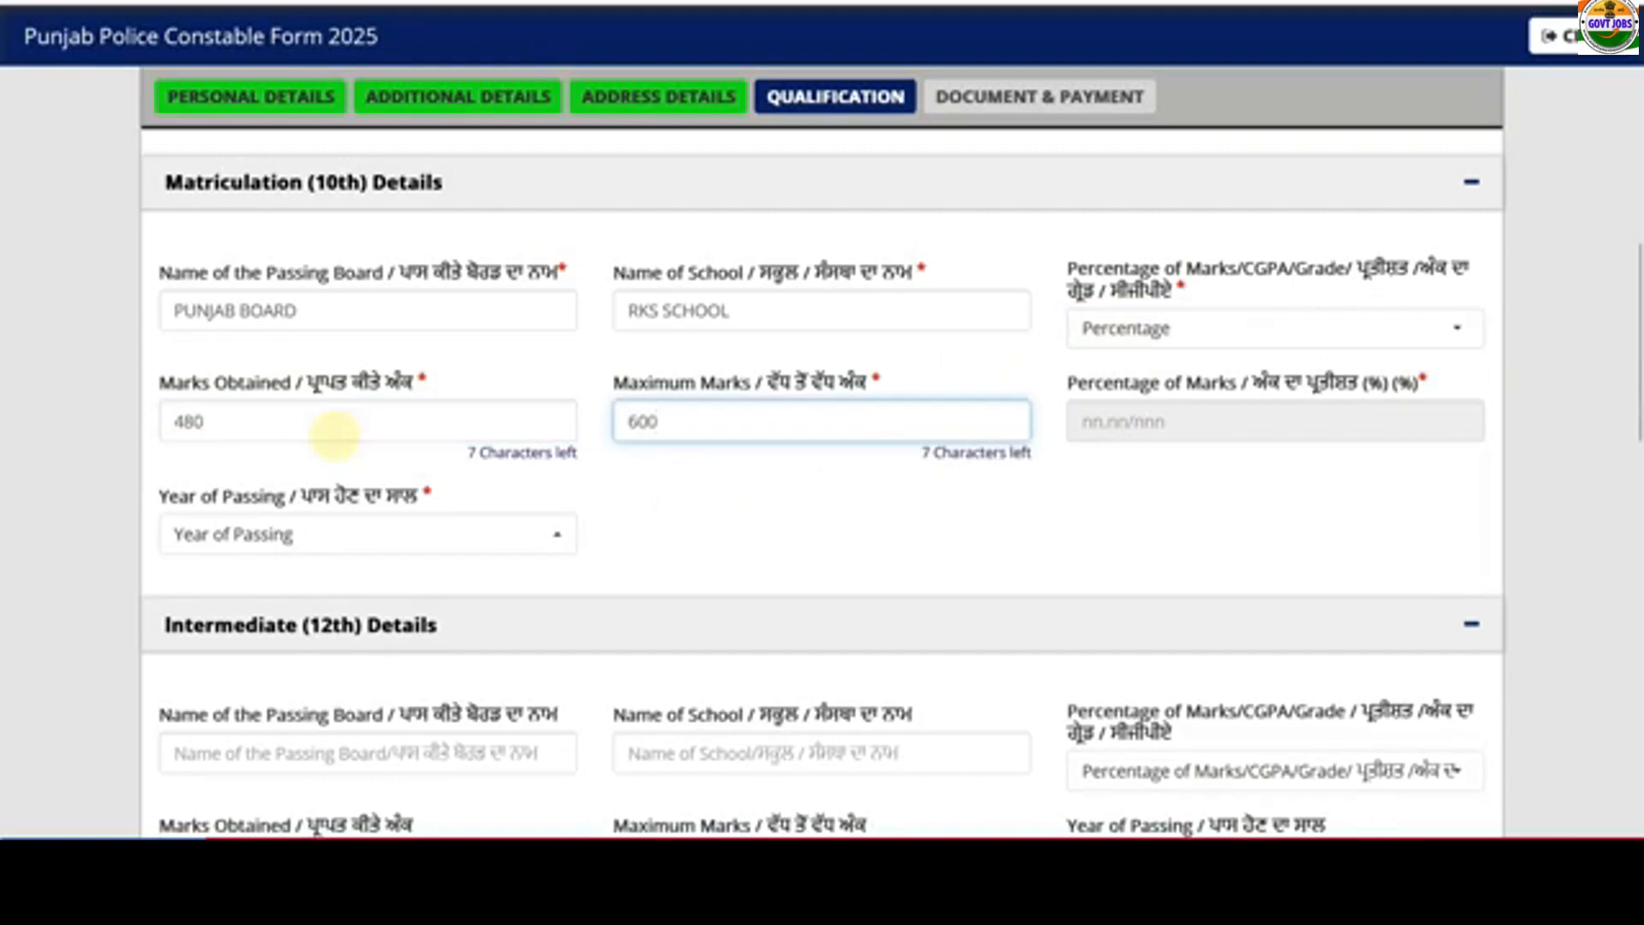
left_click(435, 531)
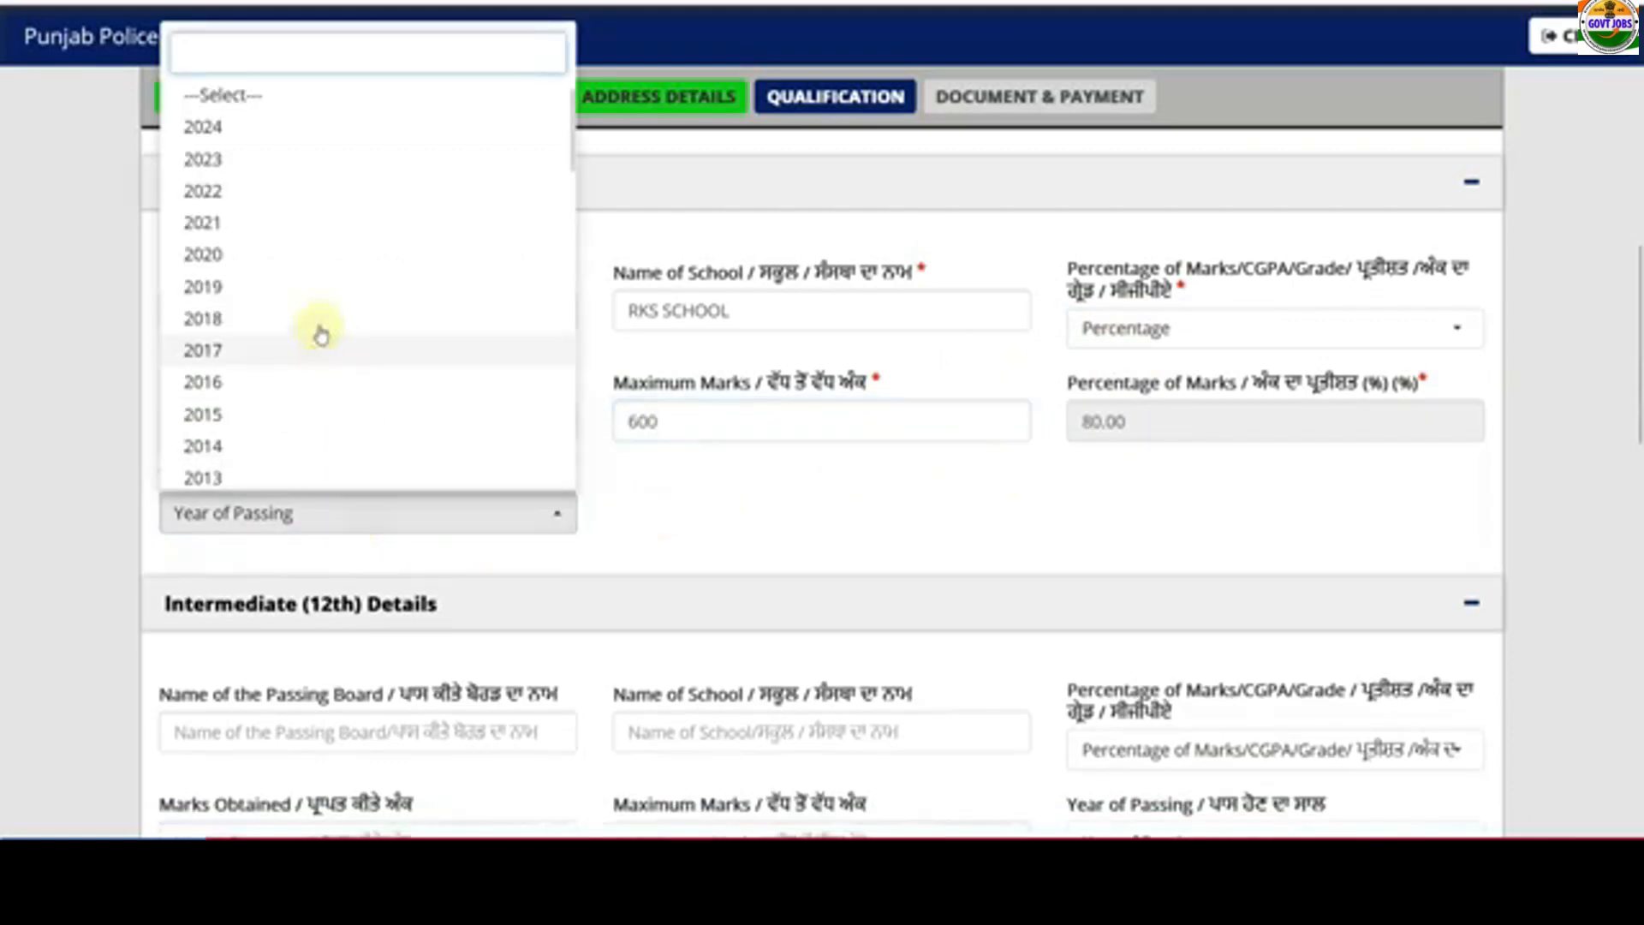
left_click(316, 323)
scroll(629, 520, "down", 5)
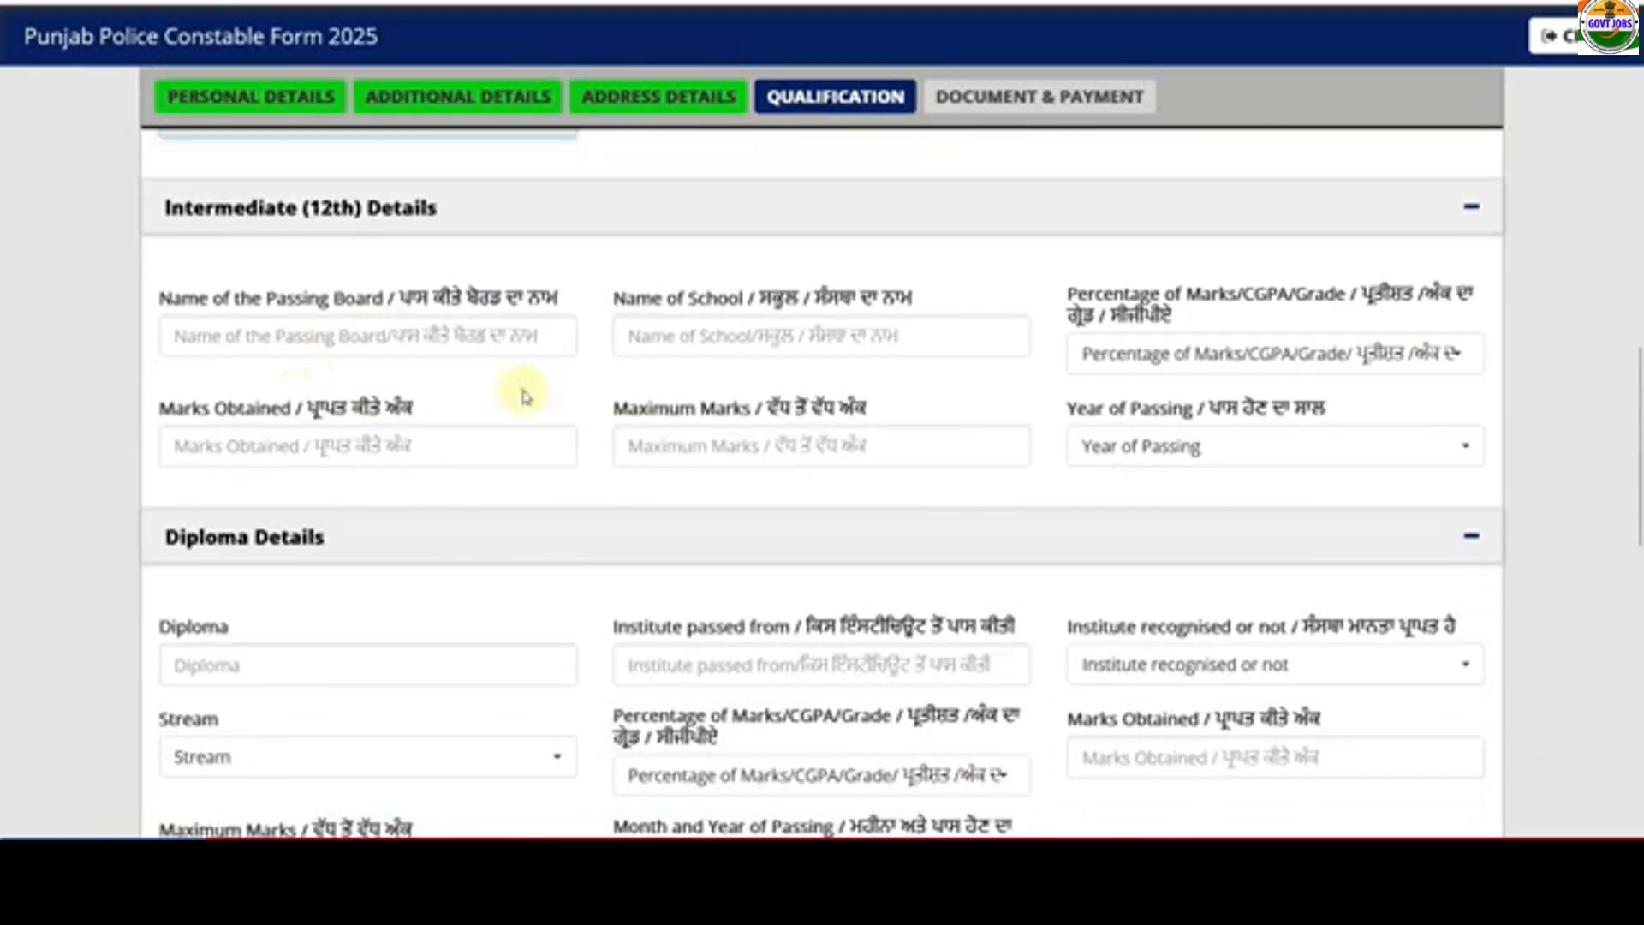
- Set the 12th (Intermediate) marks type to CGPA
left_click(1114, 359)
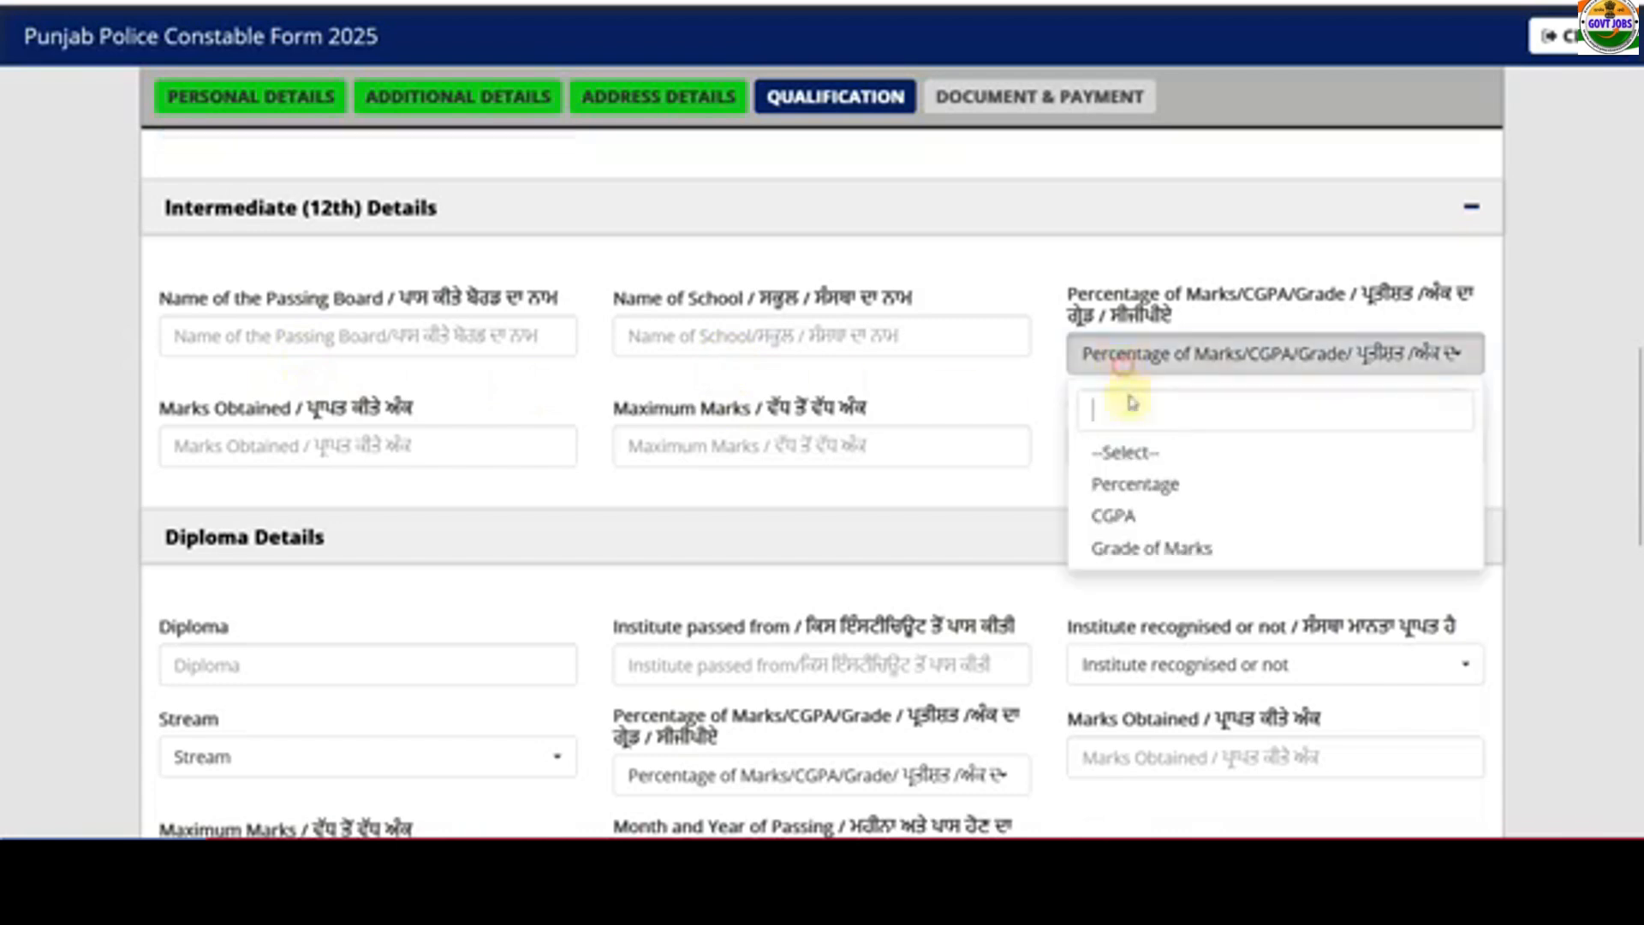
left_click(1134, 482)
left_click(1113, 514)
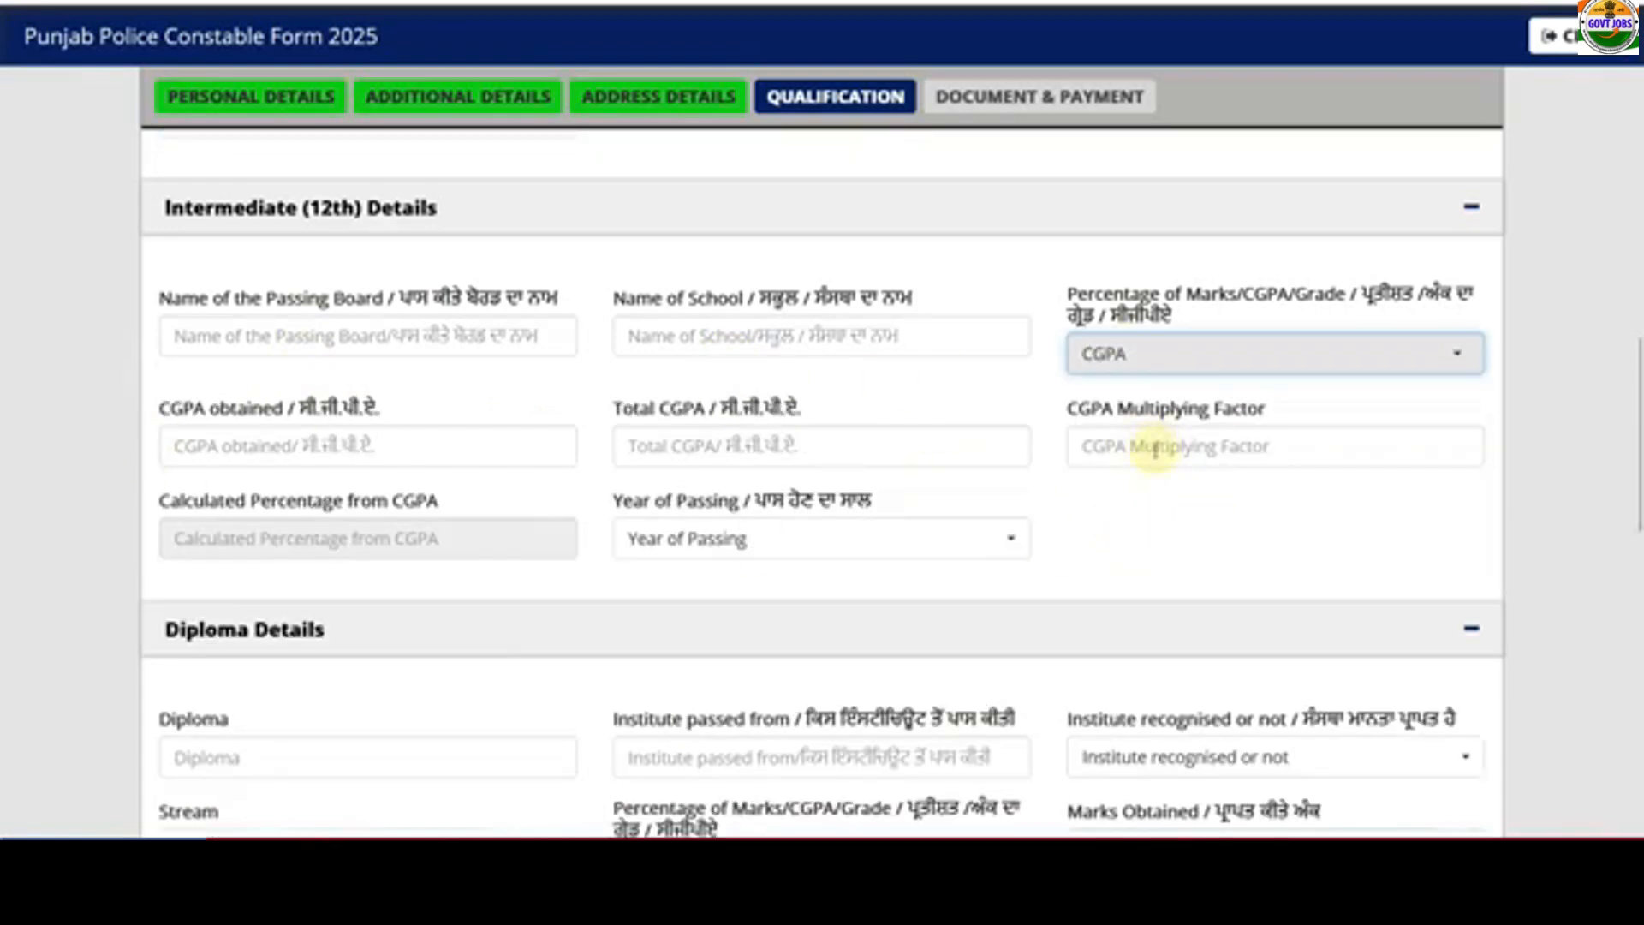
scroll(771, 513, "down", 3)
scroll(334, 563, "down", 5)
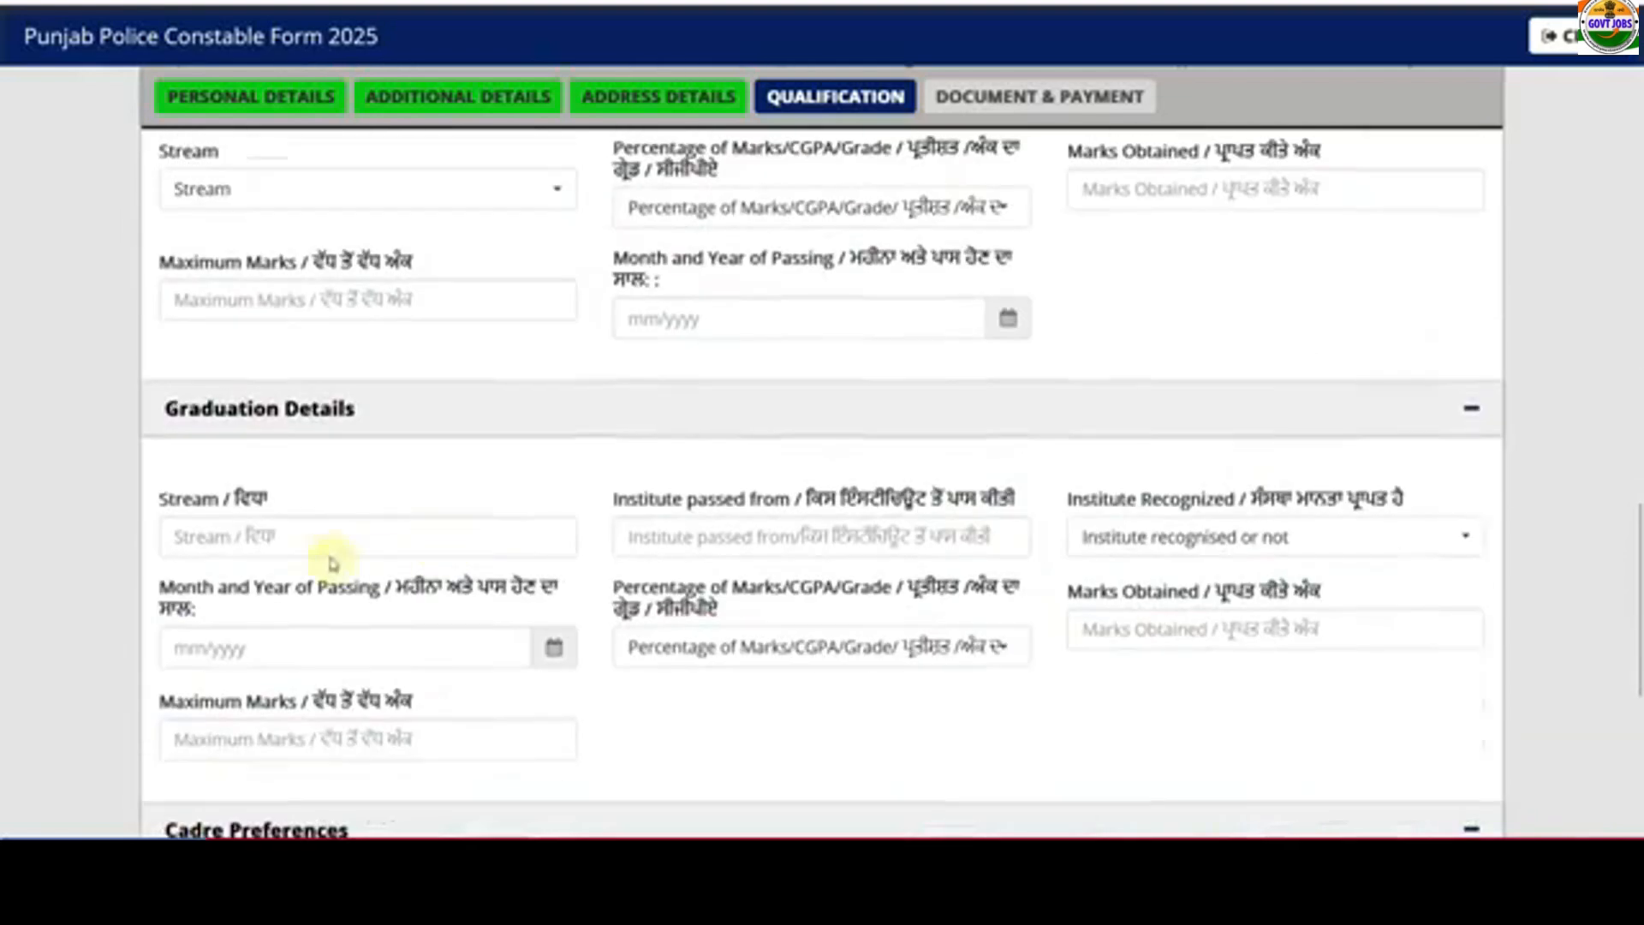
scroll(334, 531, "down", 3)
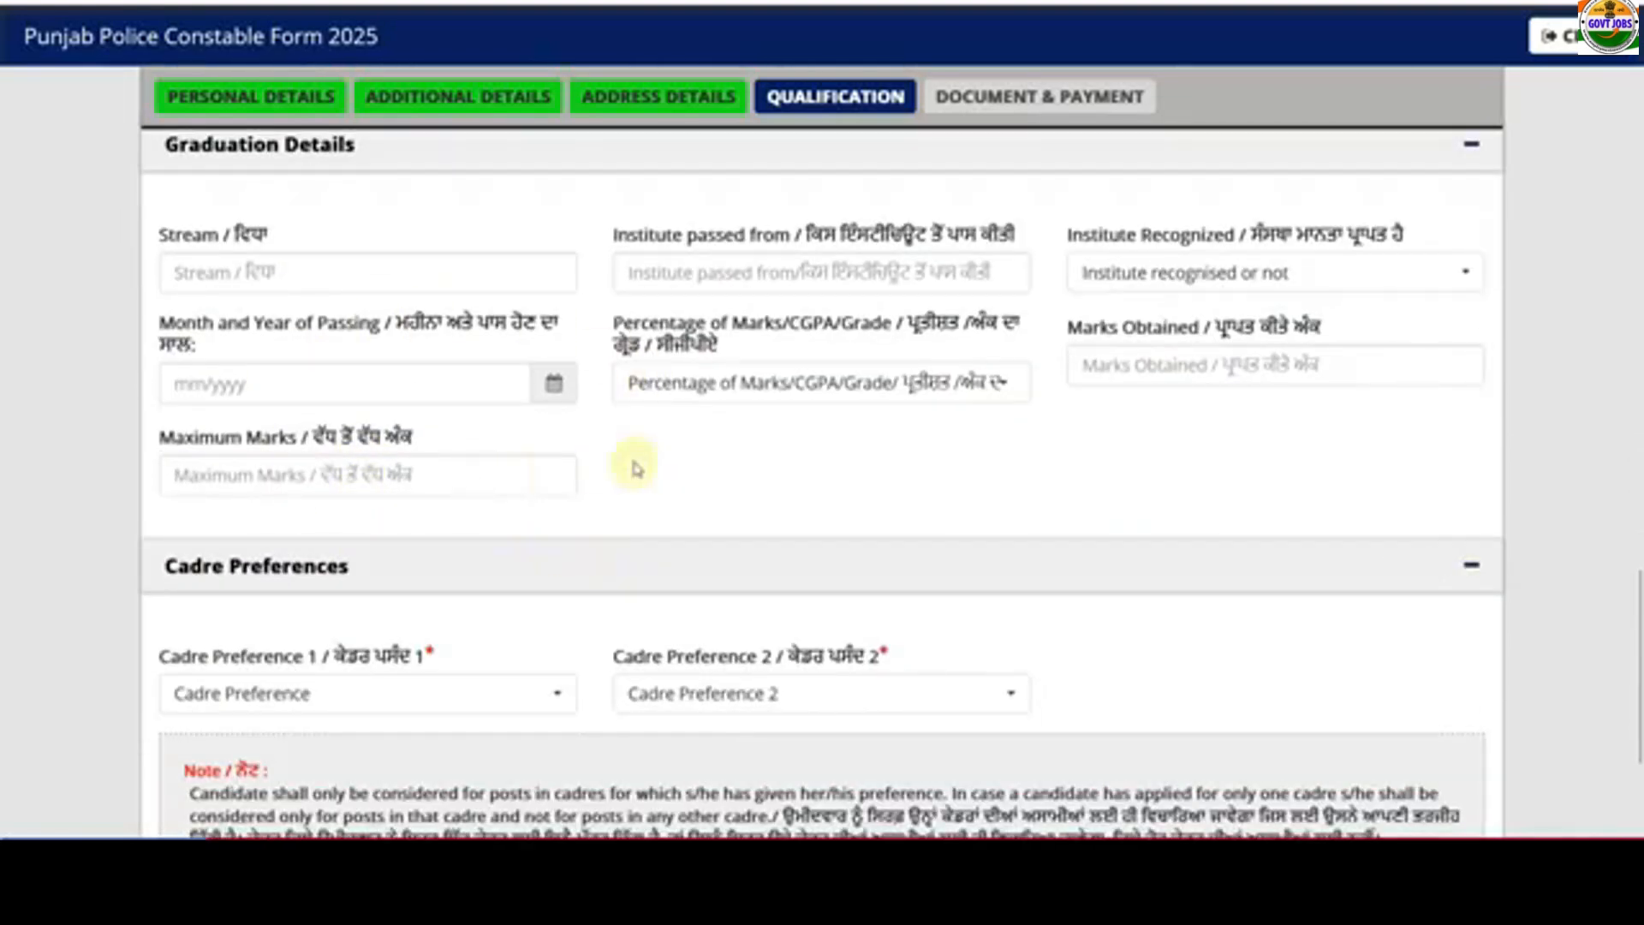
scroll(641, 466, "down", 3)
- Set Cadre Preference 1 to District Police Cadre and Preference 2 to Armed Police Cadre
scroll(640, 467, "down", 1)
left_click(320, 444)
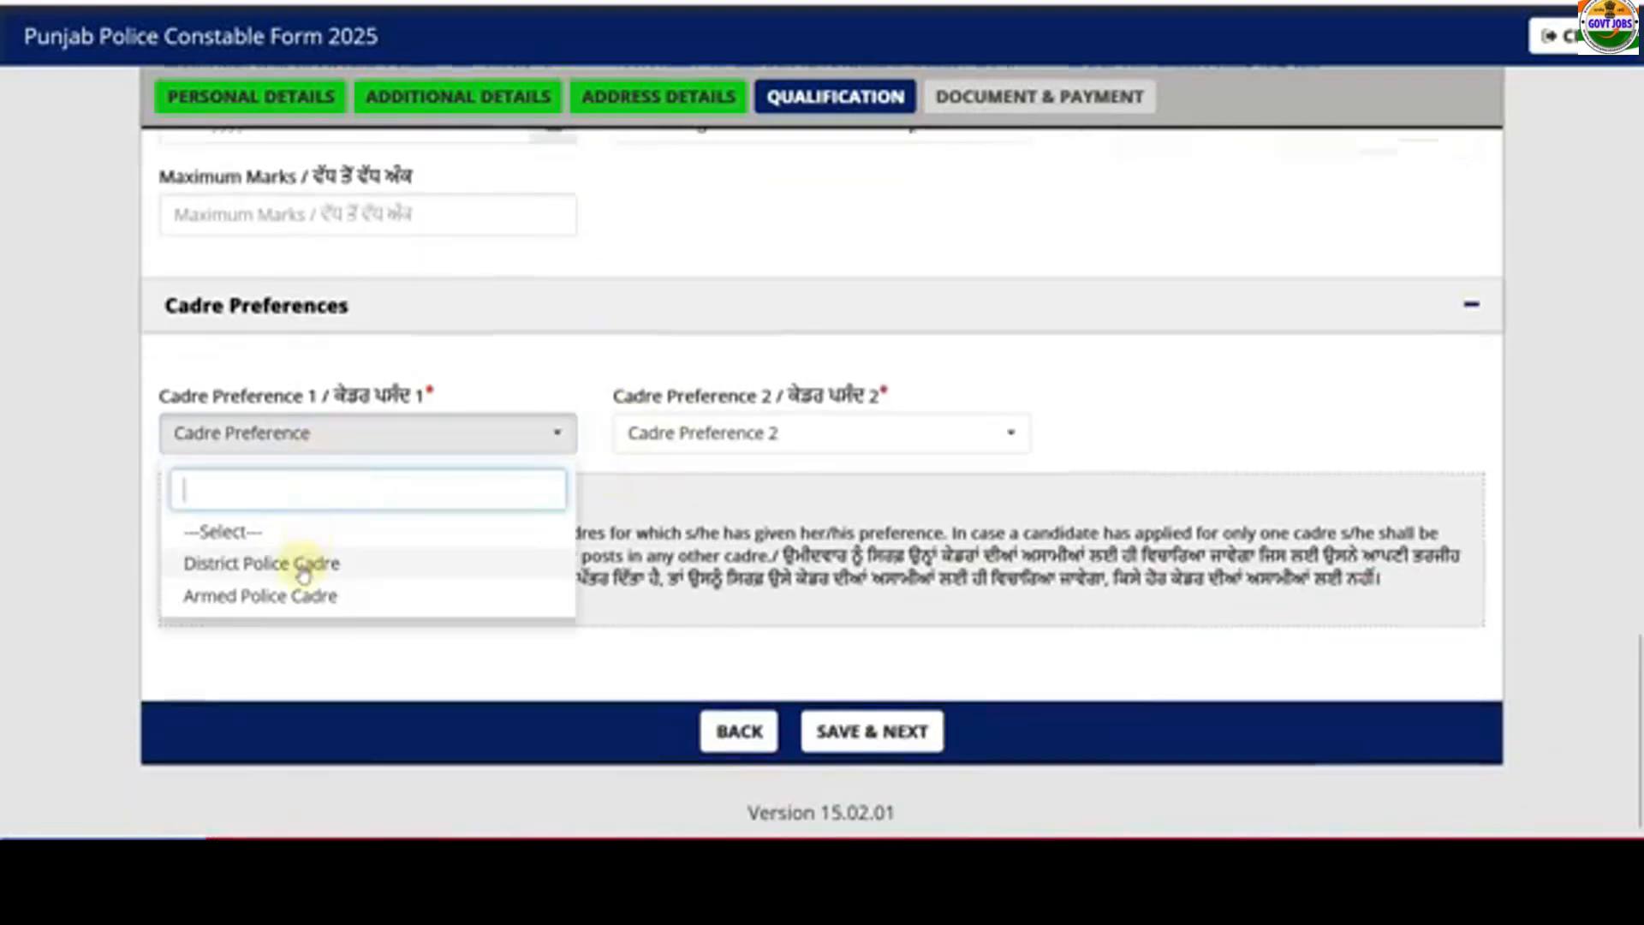
left_click(294, 563)
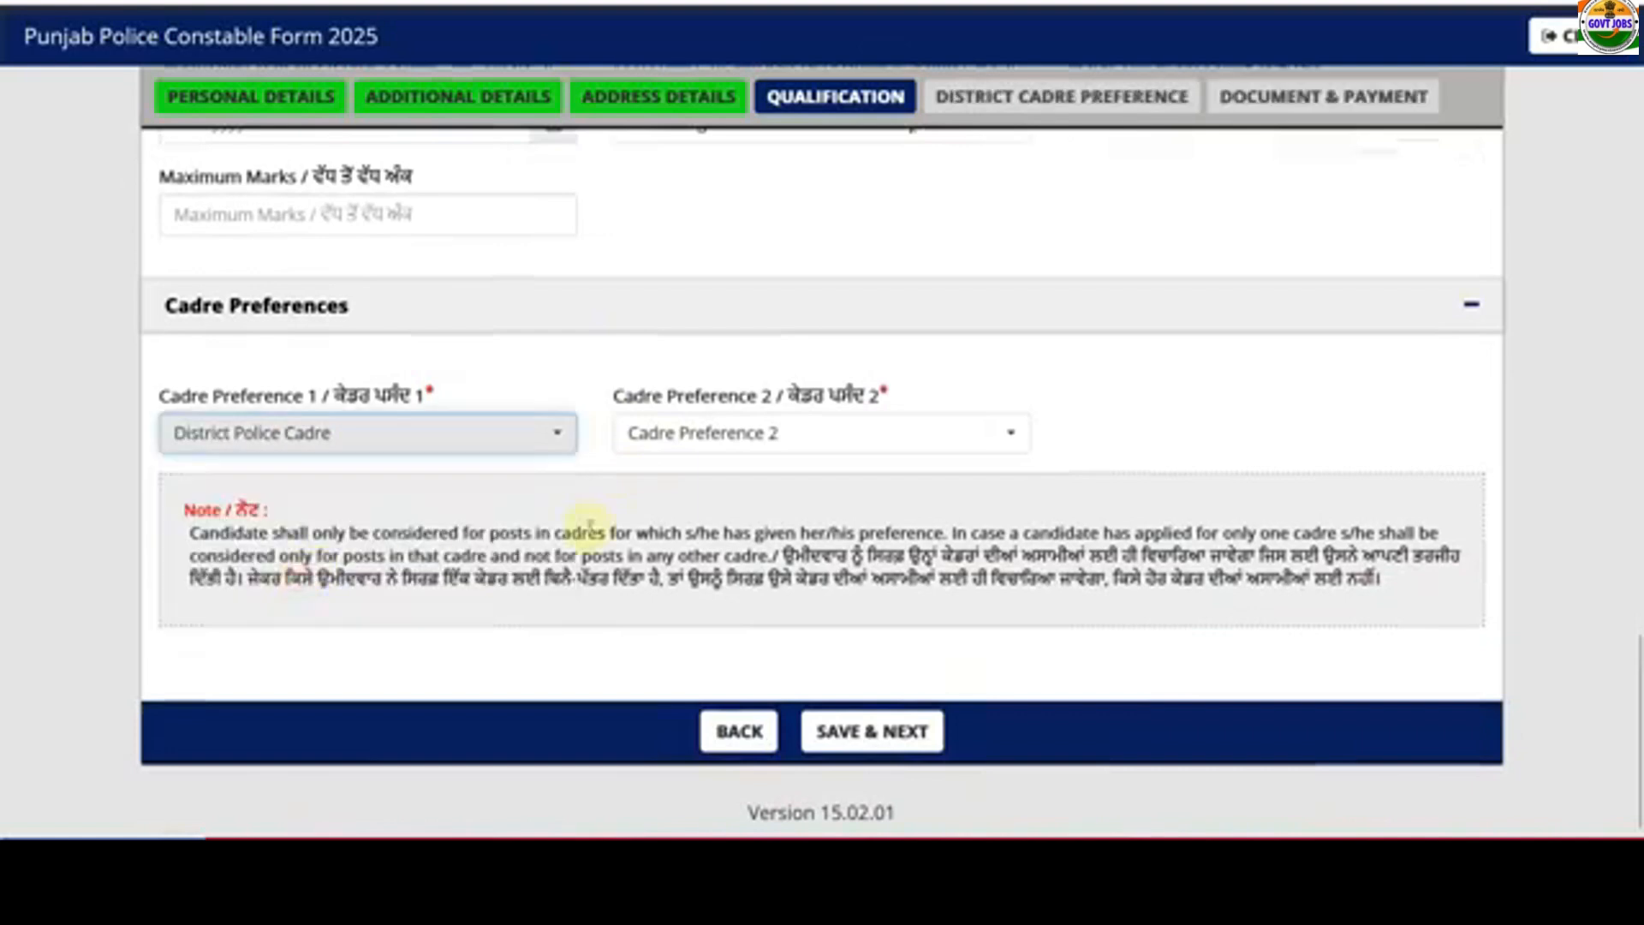
left_click(651, 435)
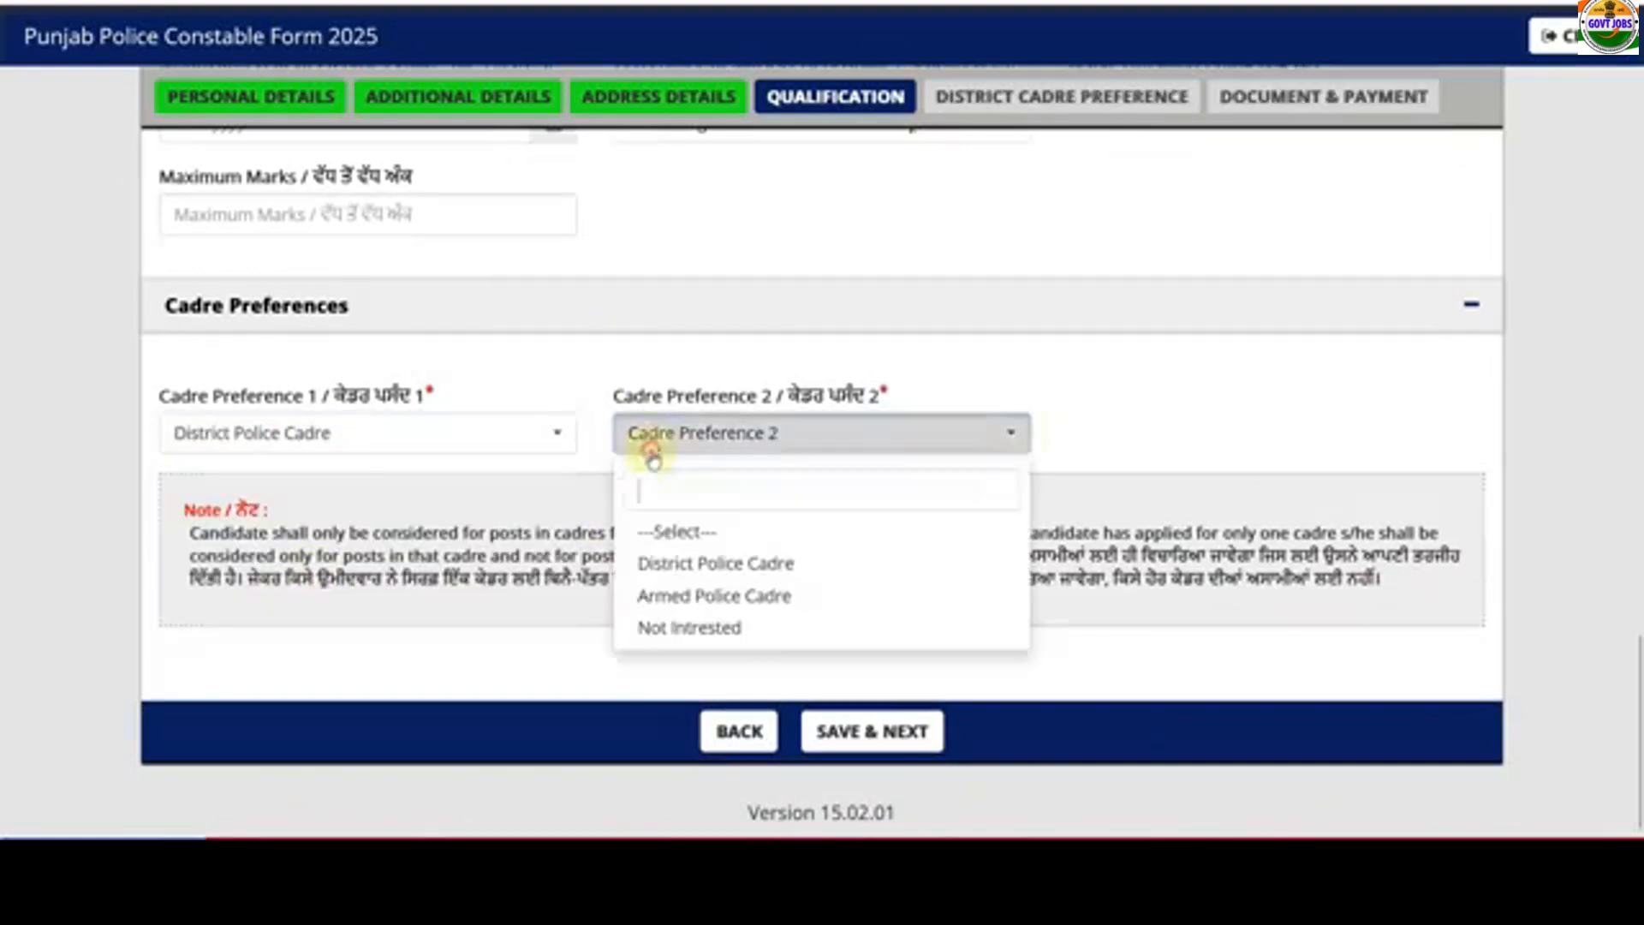
left_click(657, 610)
left_click(668, 446)
left_click(693, 632)
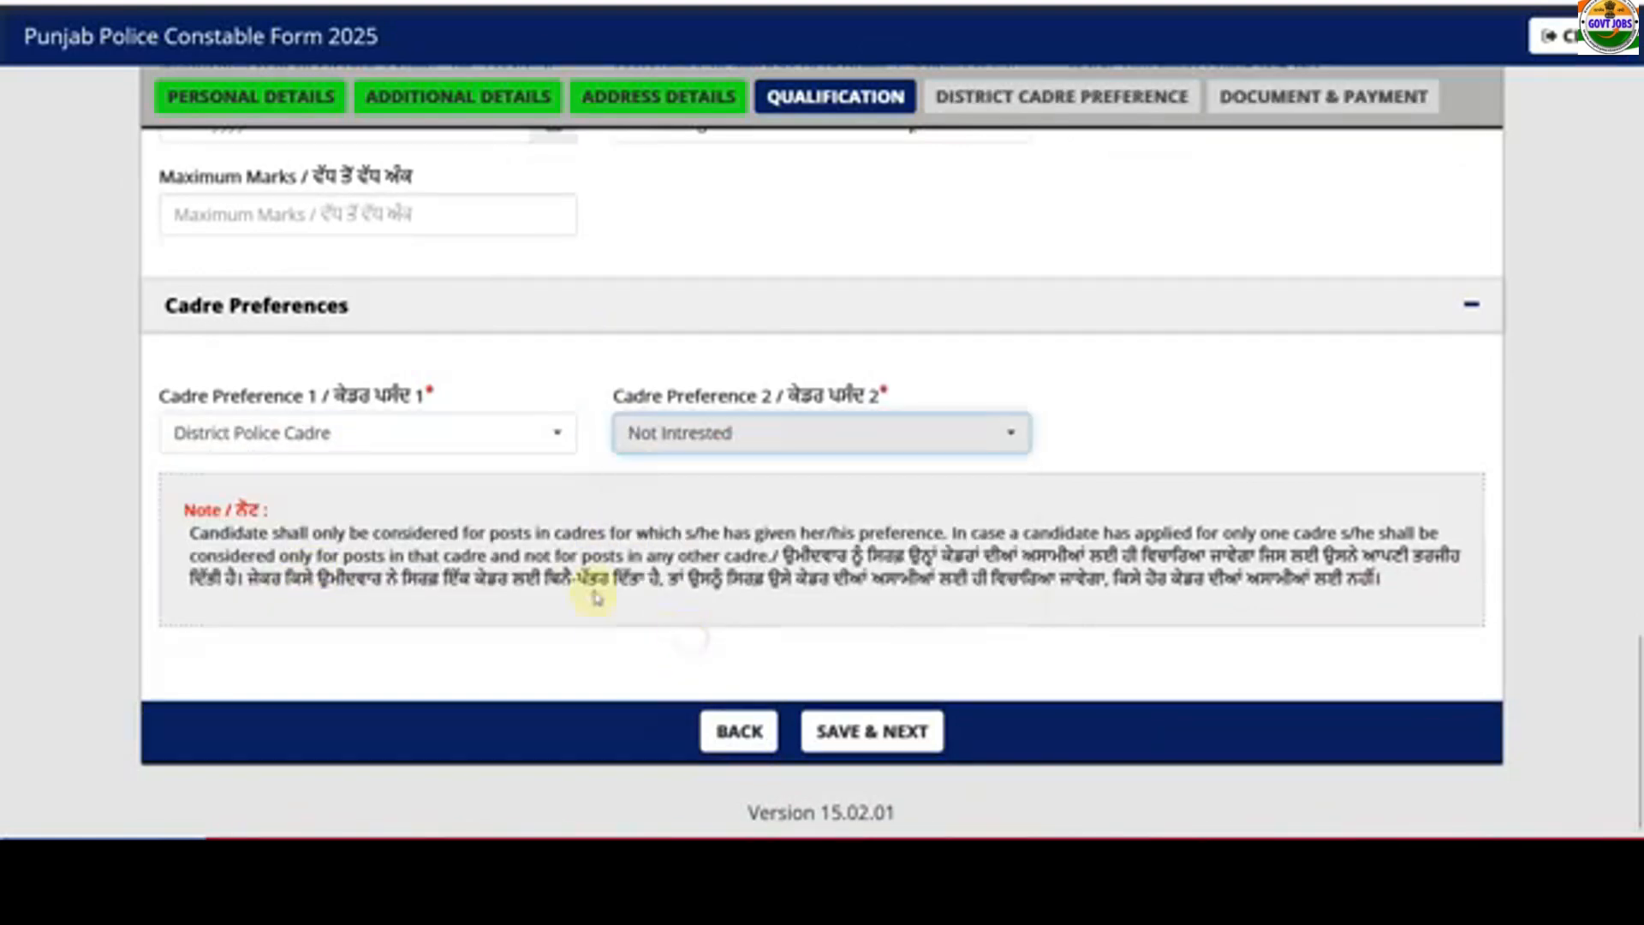
left_click(685, 439)
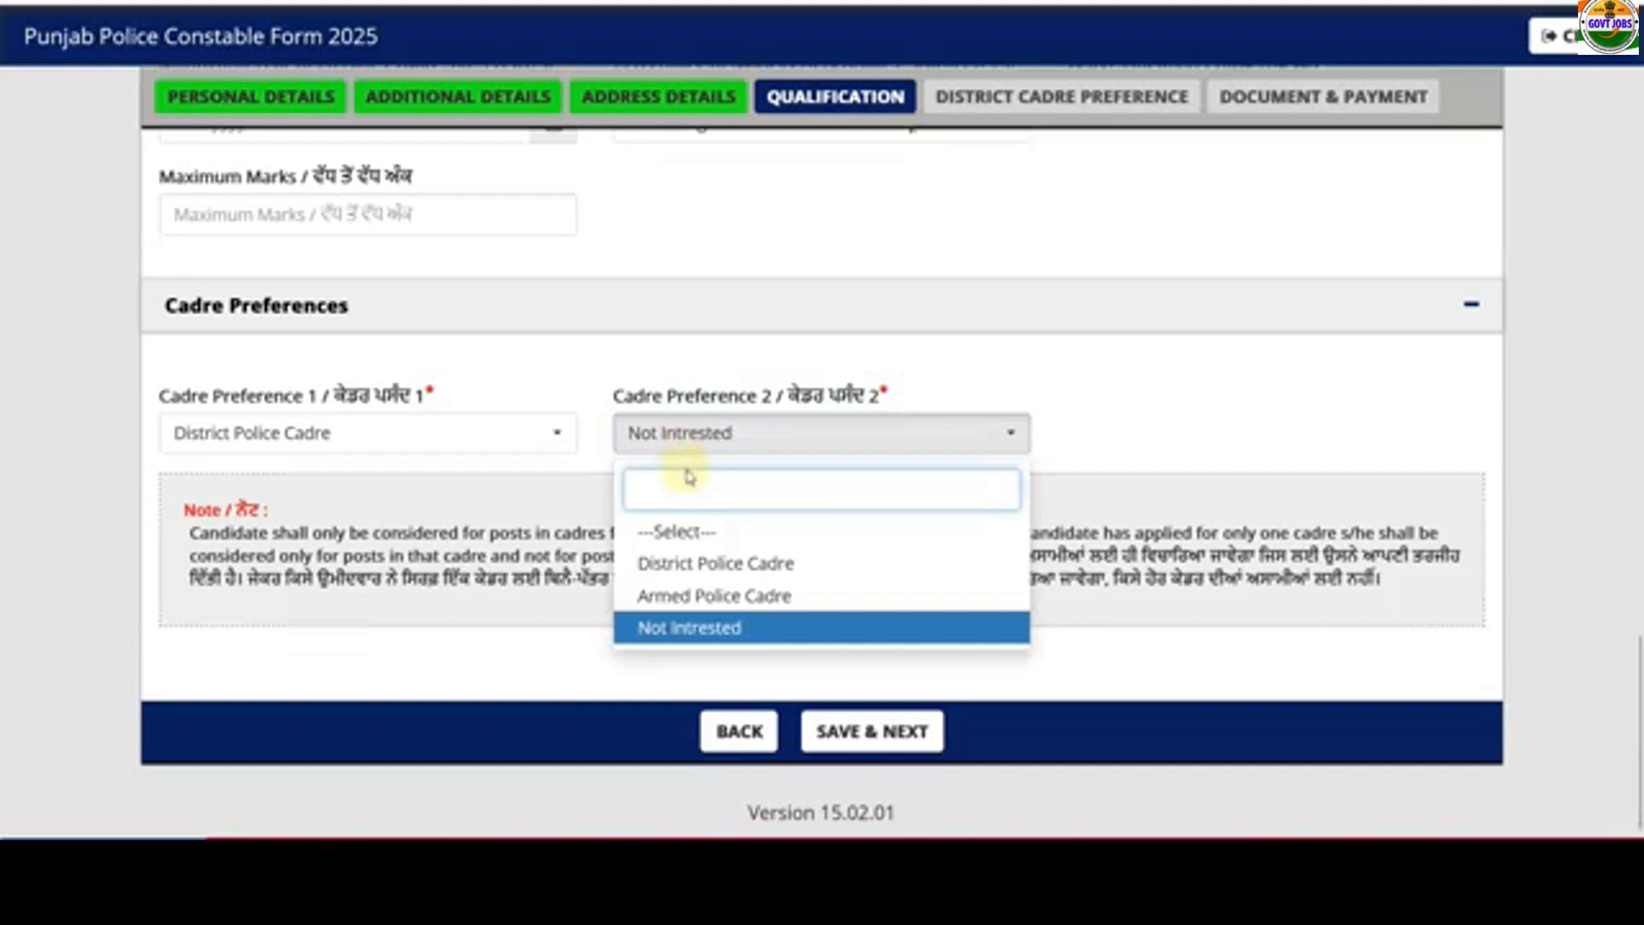
left_click(699, 593)
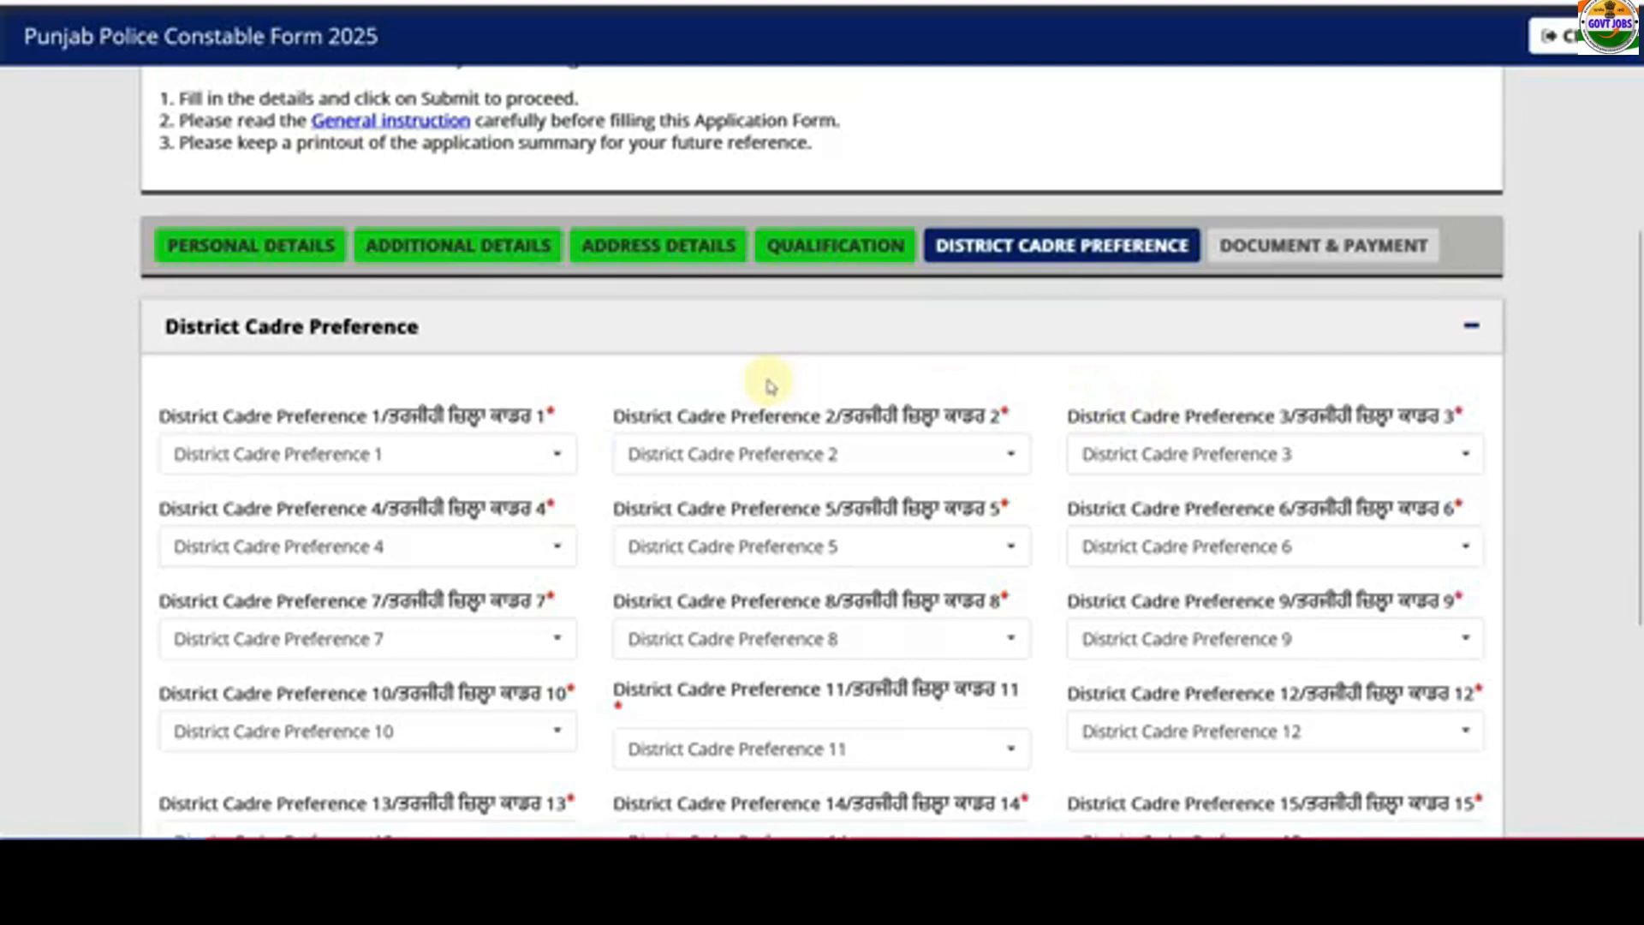
- Set district preferences 1–5 to Amritsar Commissionerate, AmritsarRural, Pathankot, Batala and Faridkot
scroll(947, 340, "down", 2)
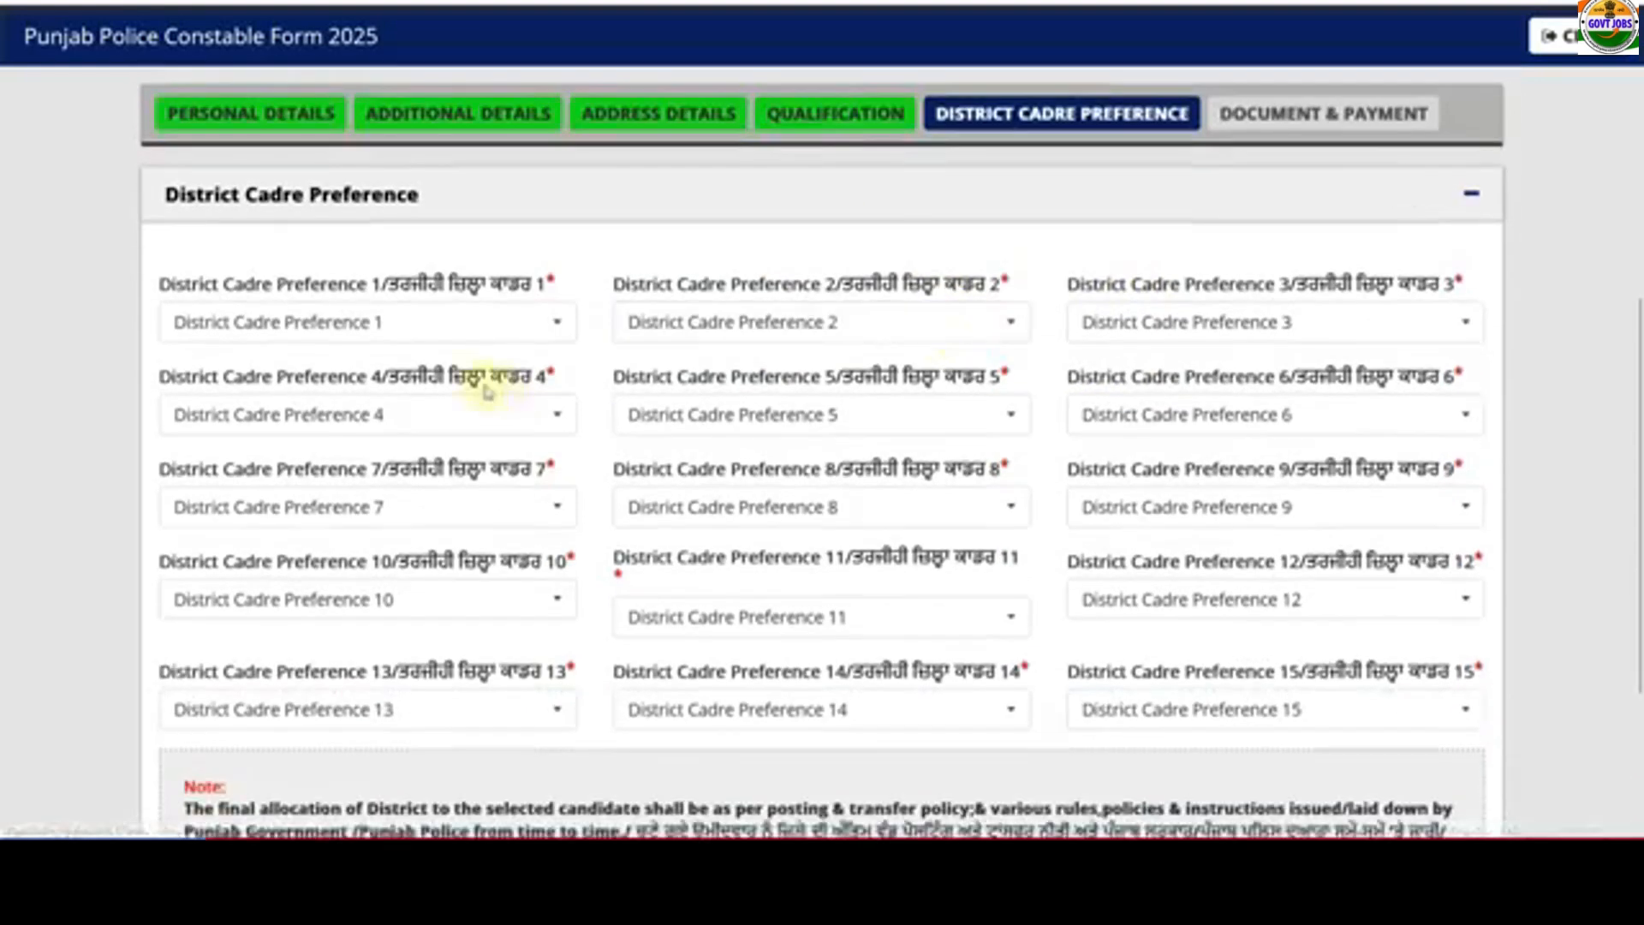
left_click(385, 324)
left_click(371, 452)
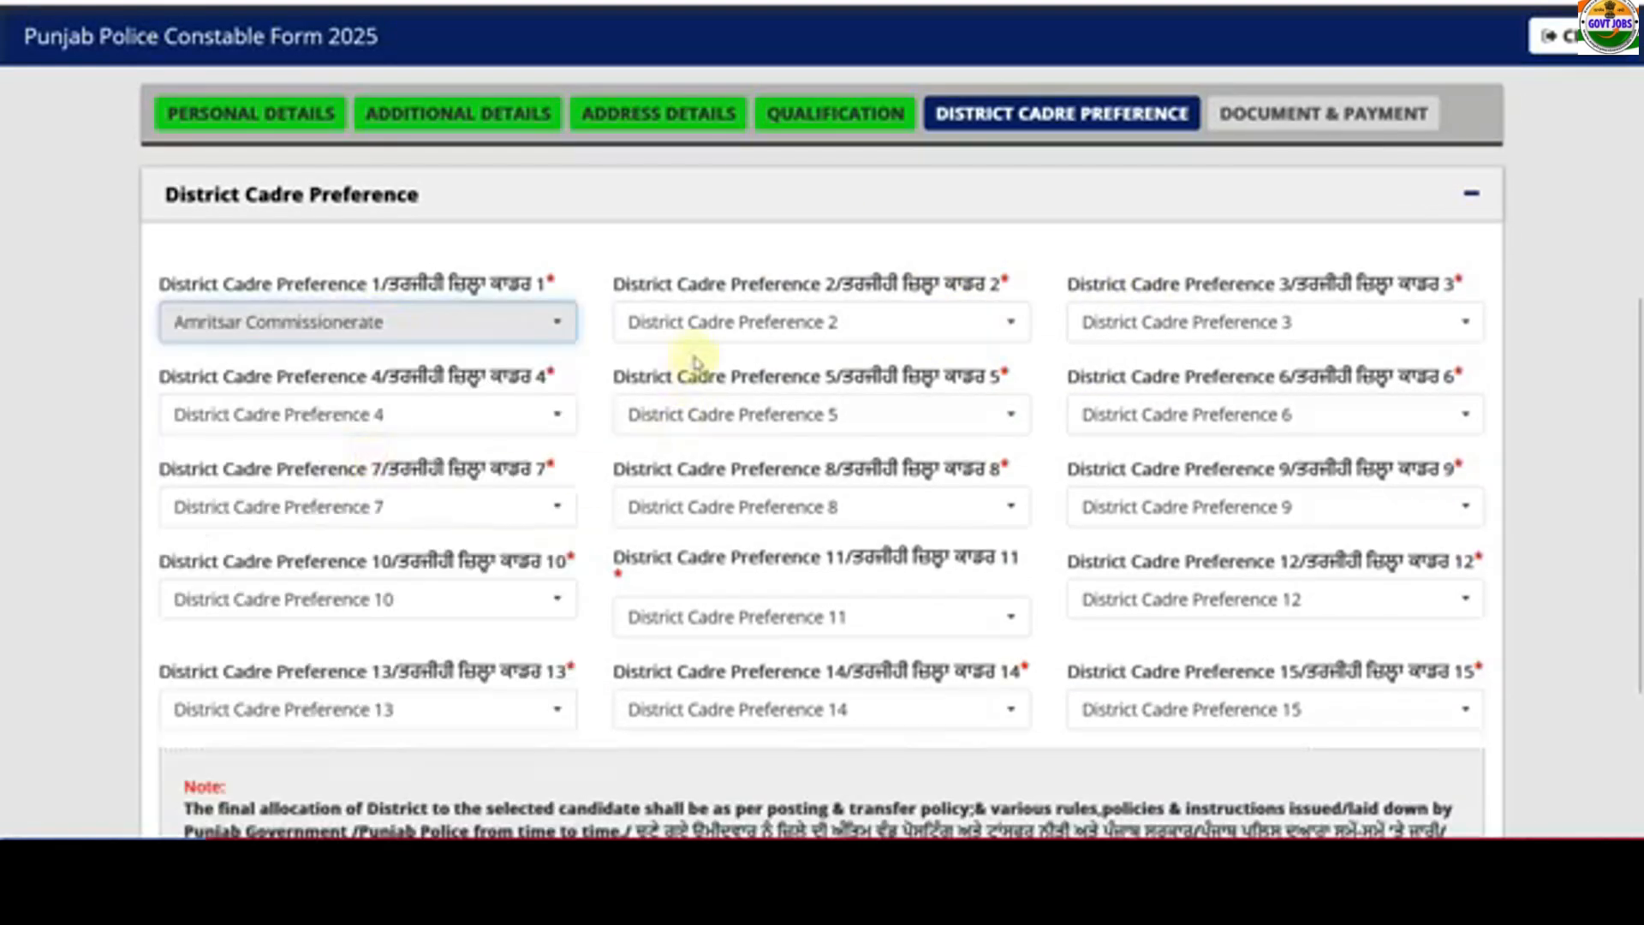
left_click(700, 334)
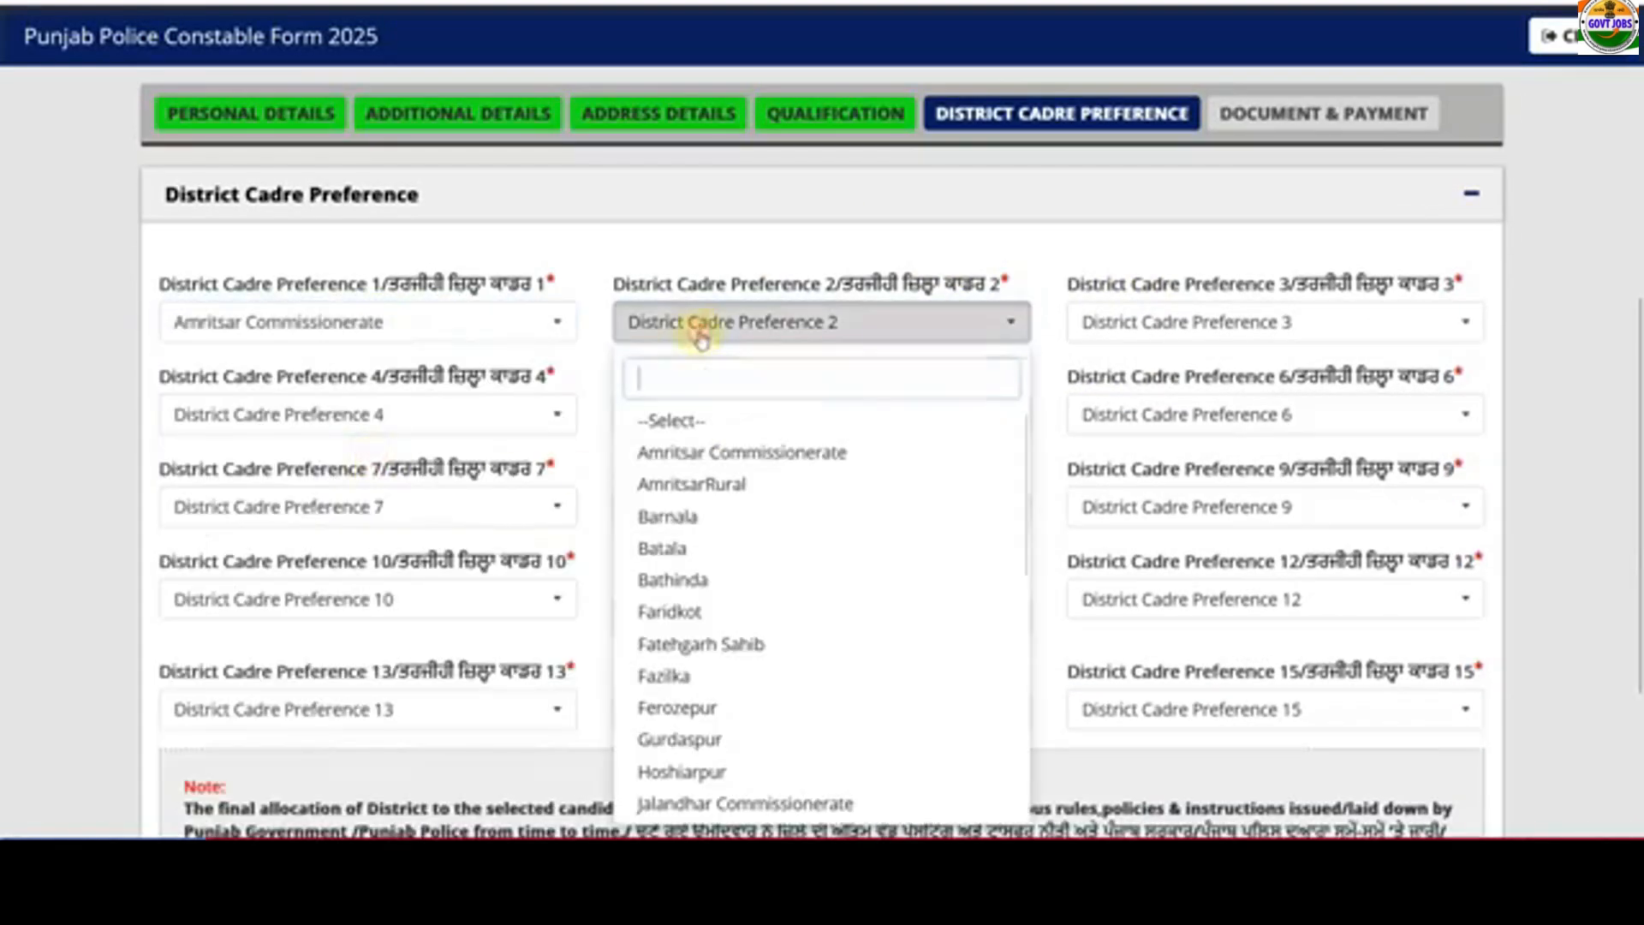
left_click(718, 485)
left_click(1102, 330)
scroll(1153, 576, "down", 8)
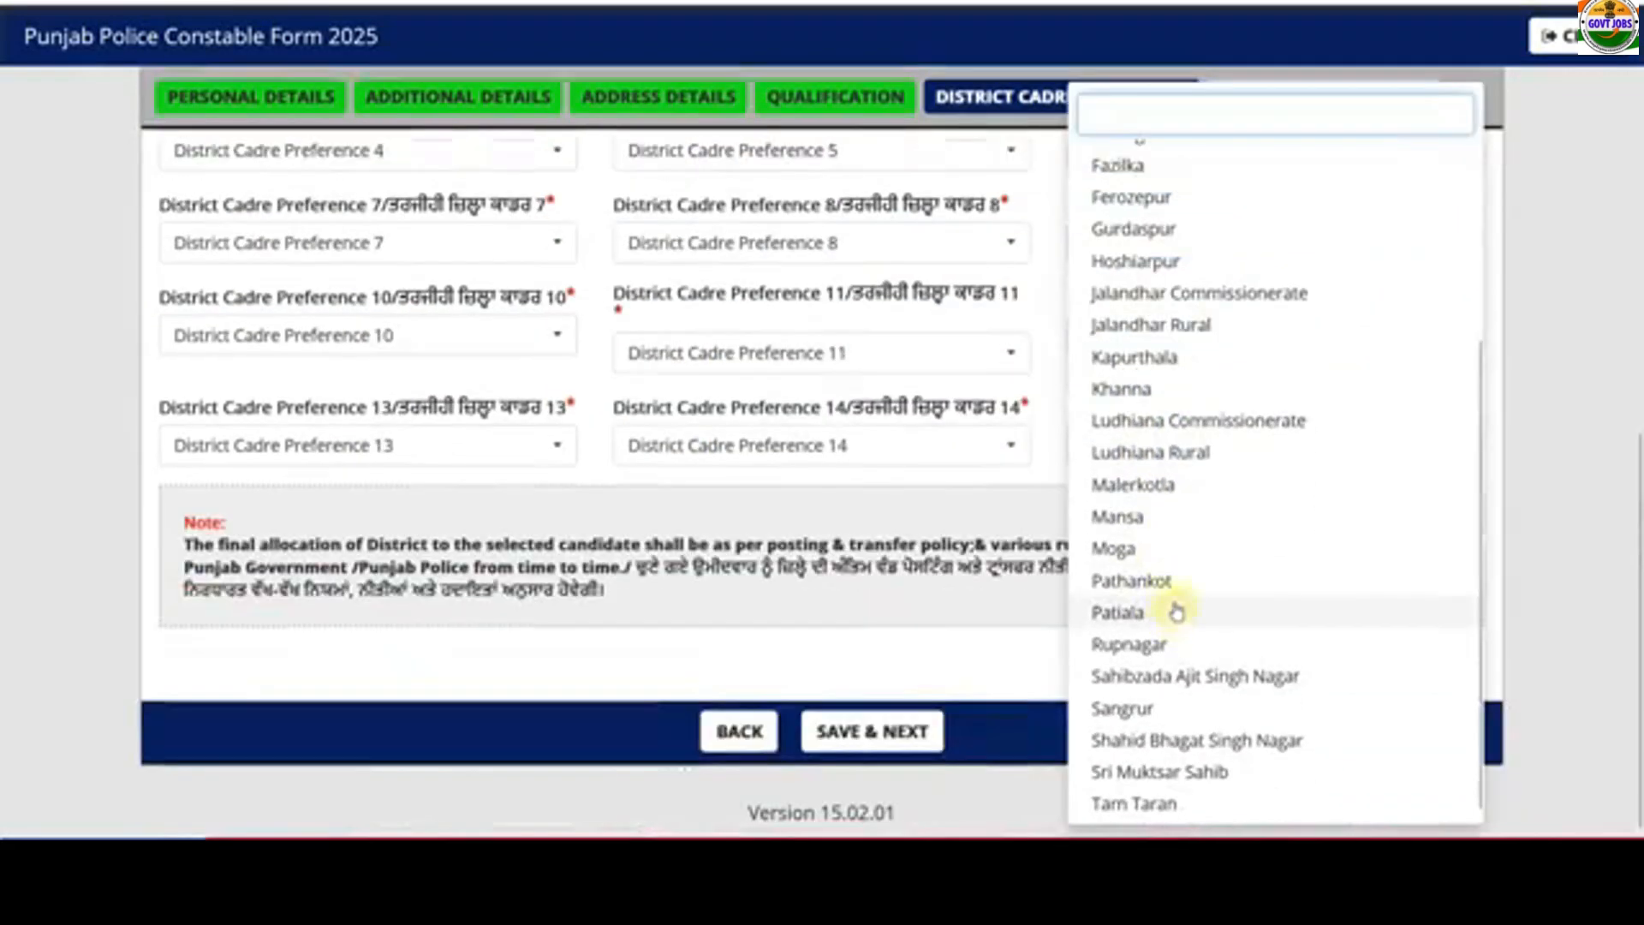
left_click(1139, 582)
scroll(841, 541, "up", 3)
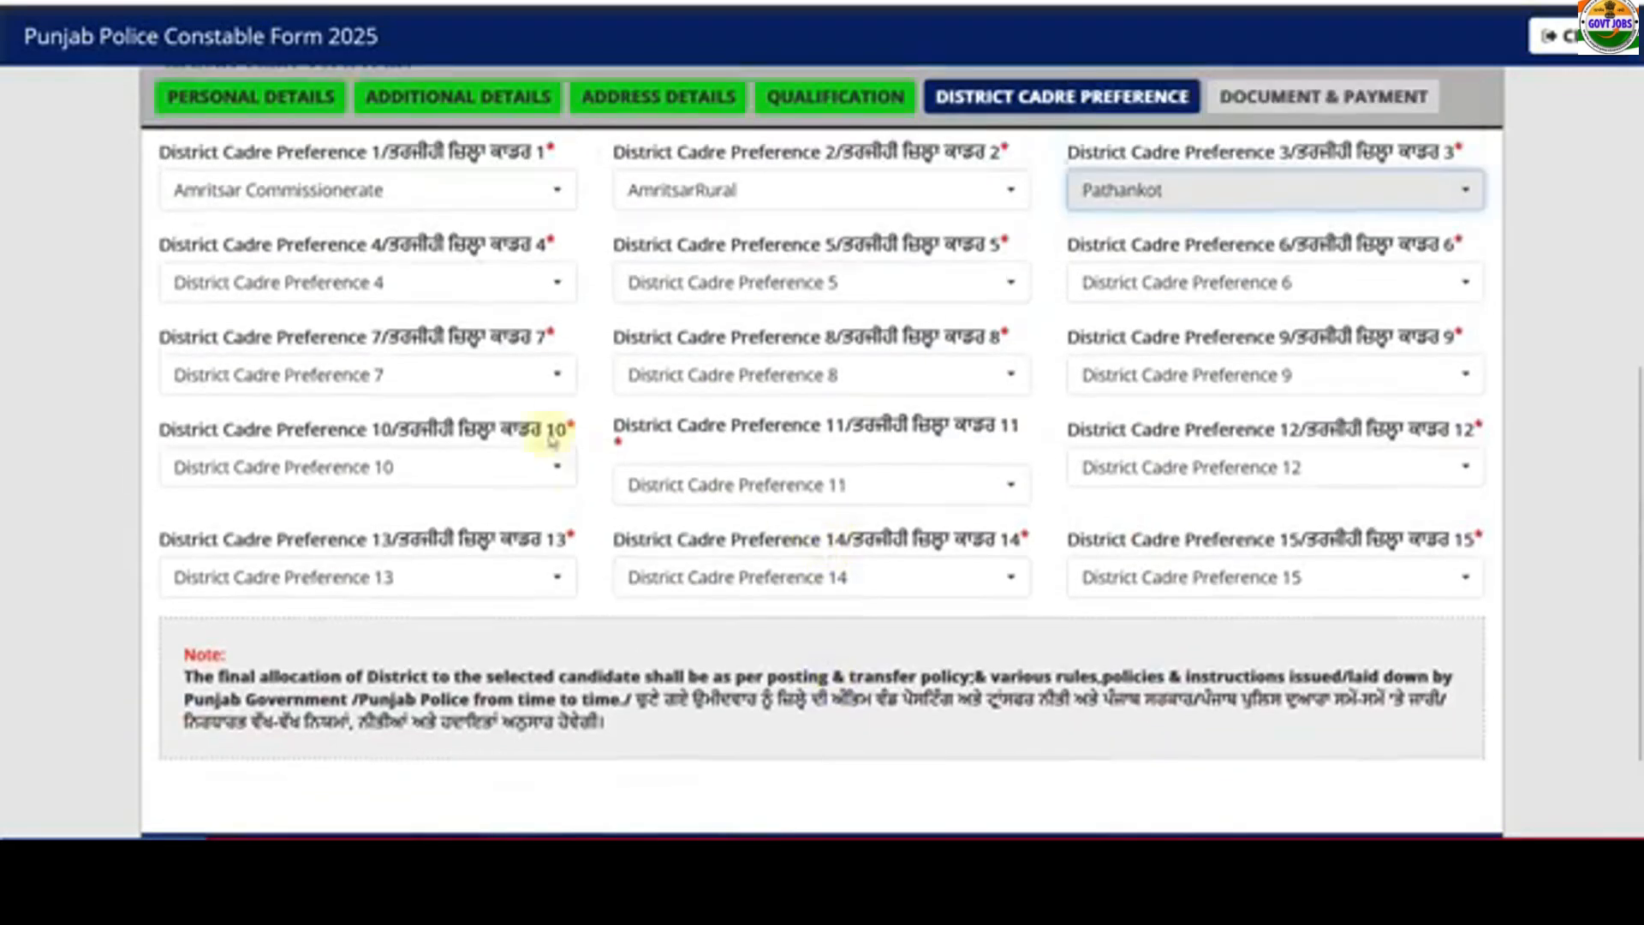
left_click(333, 294)
left_click(301, 507)
left_click(672, 281)
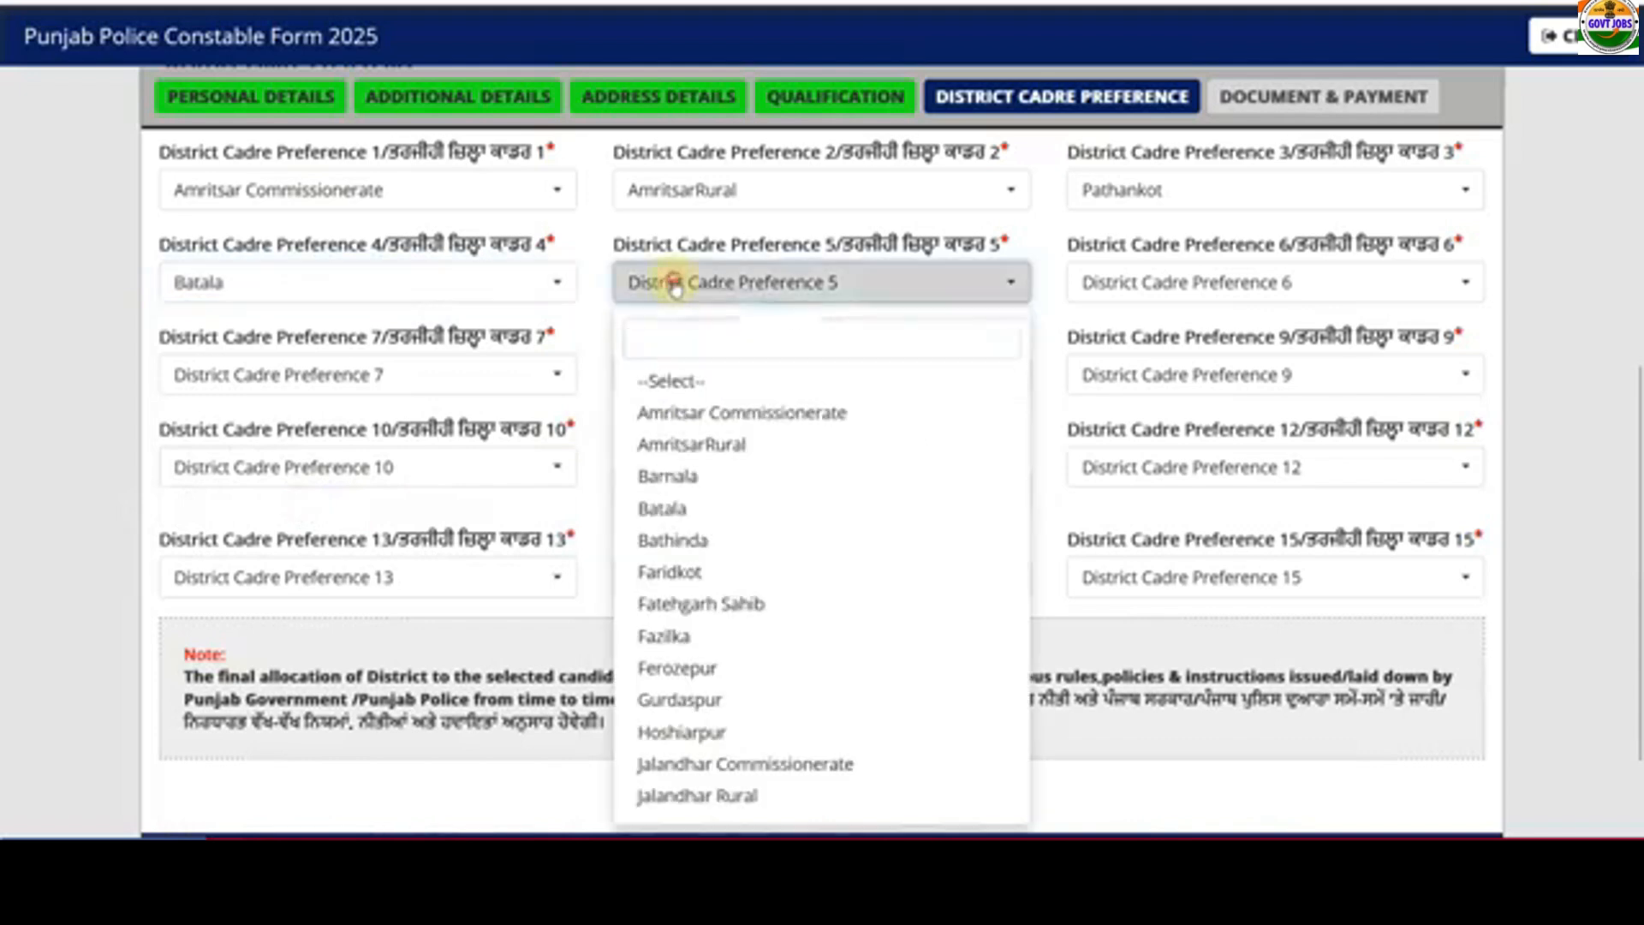
left_click(694, 570)
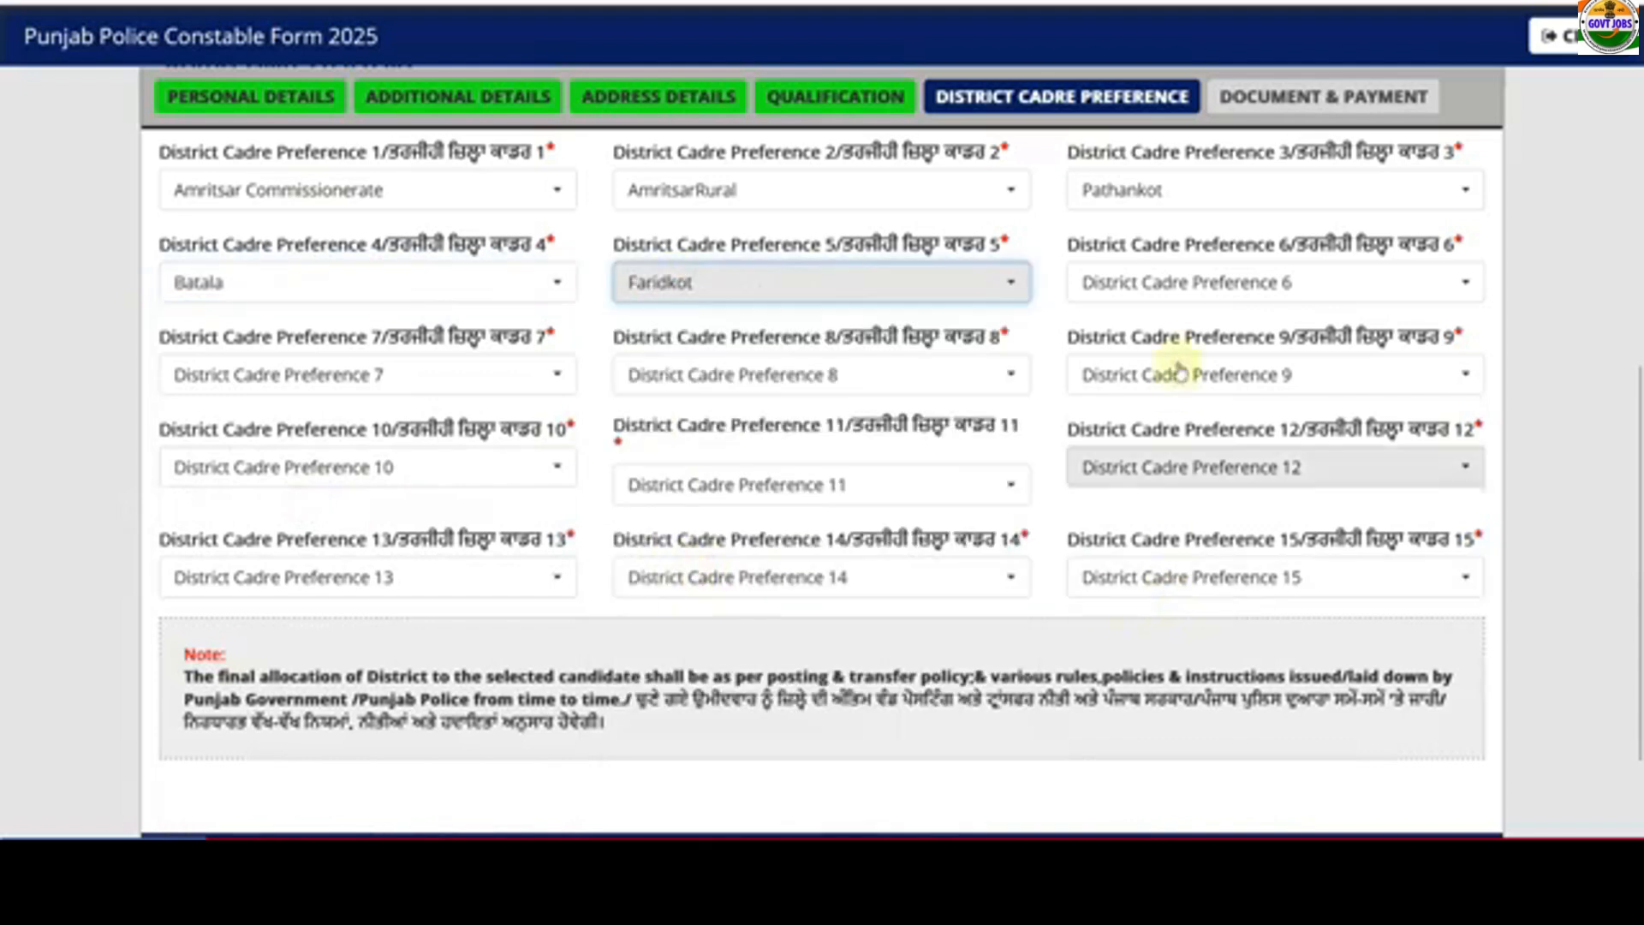
- Set district preferences 6–8 to Fazilka, Gurdaspur and Jalandhar Commissionerate
left_click(1135, 290)
left_click(1182, 638)
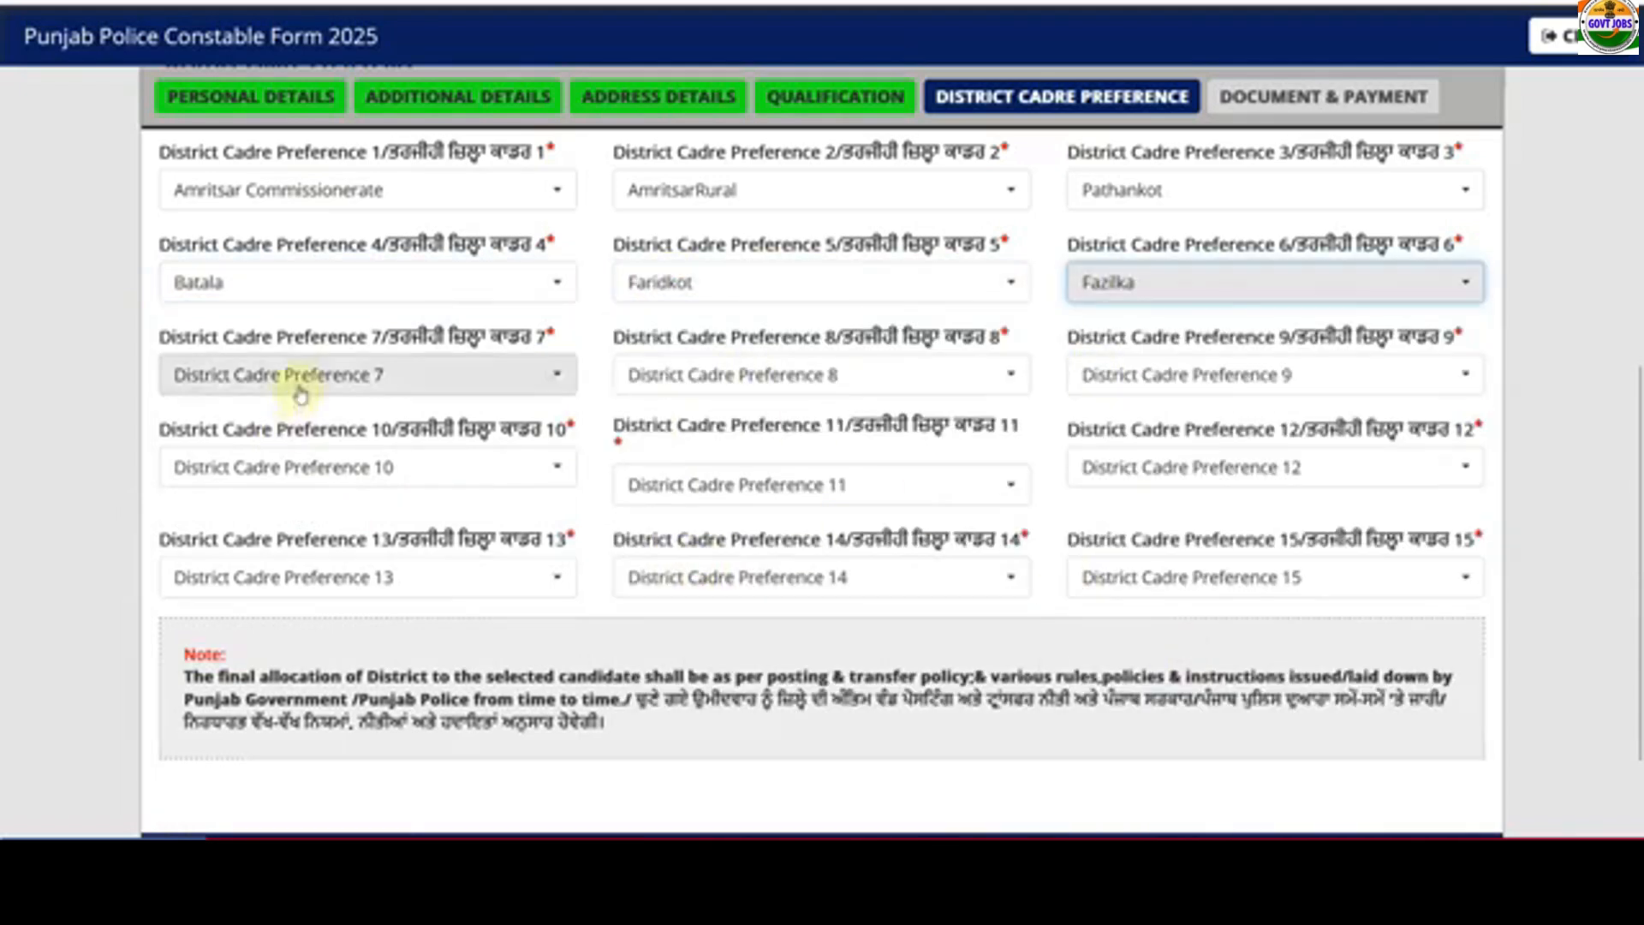
left_click(204, 385)
left_click(305, 790)
left_click(690, 377)
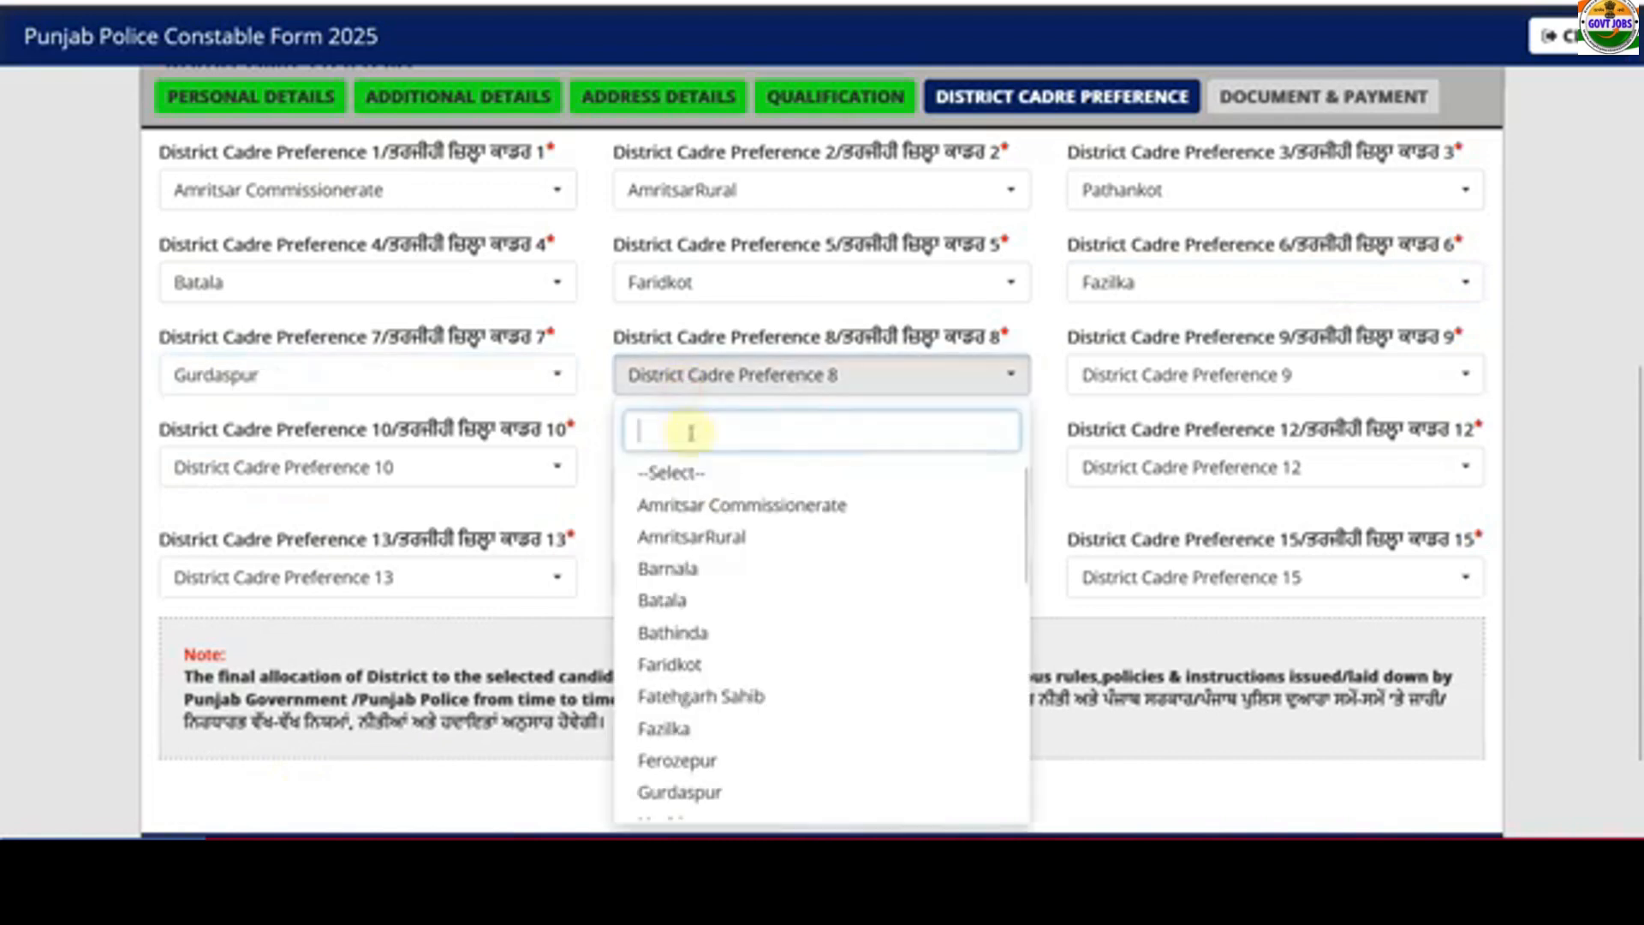
scroll(724, 753, "down", 2)
left_click(720, 712)
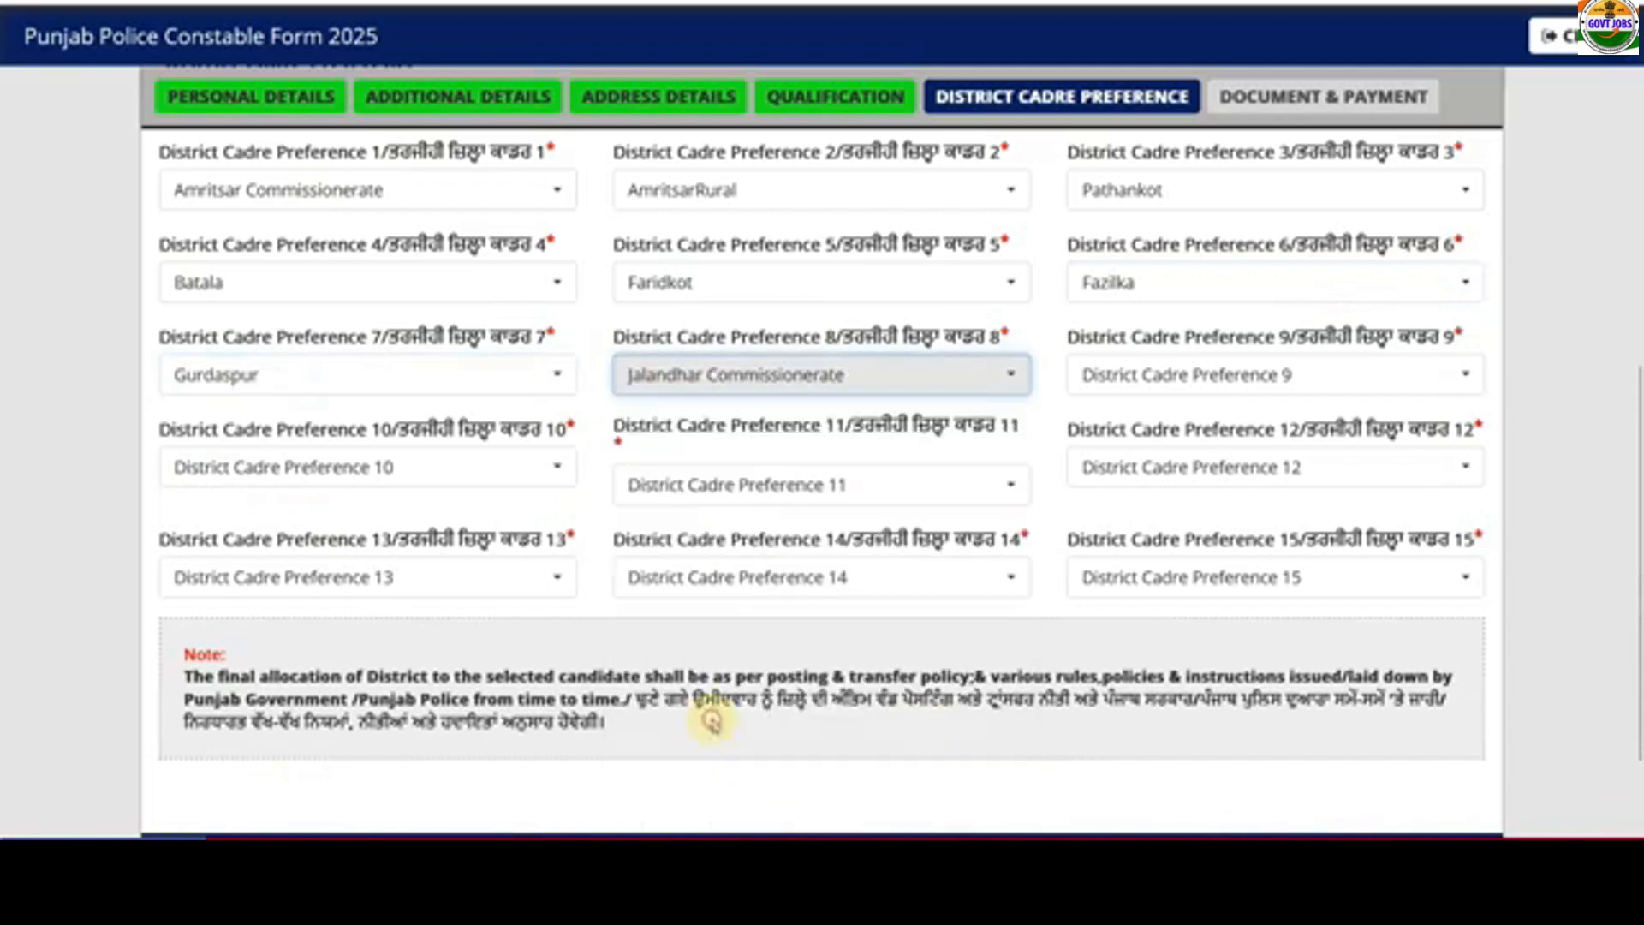
scroll(975, 579, "down", 2)
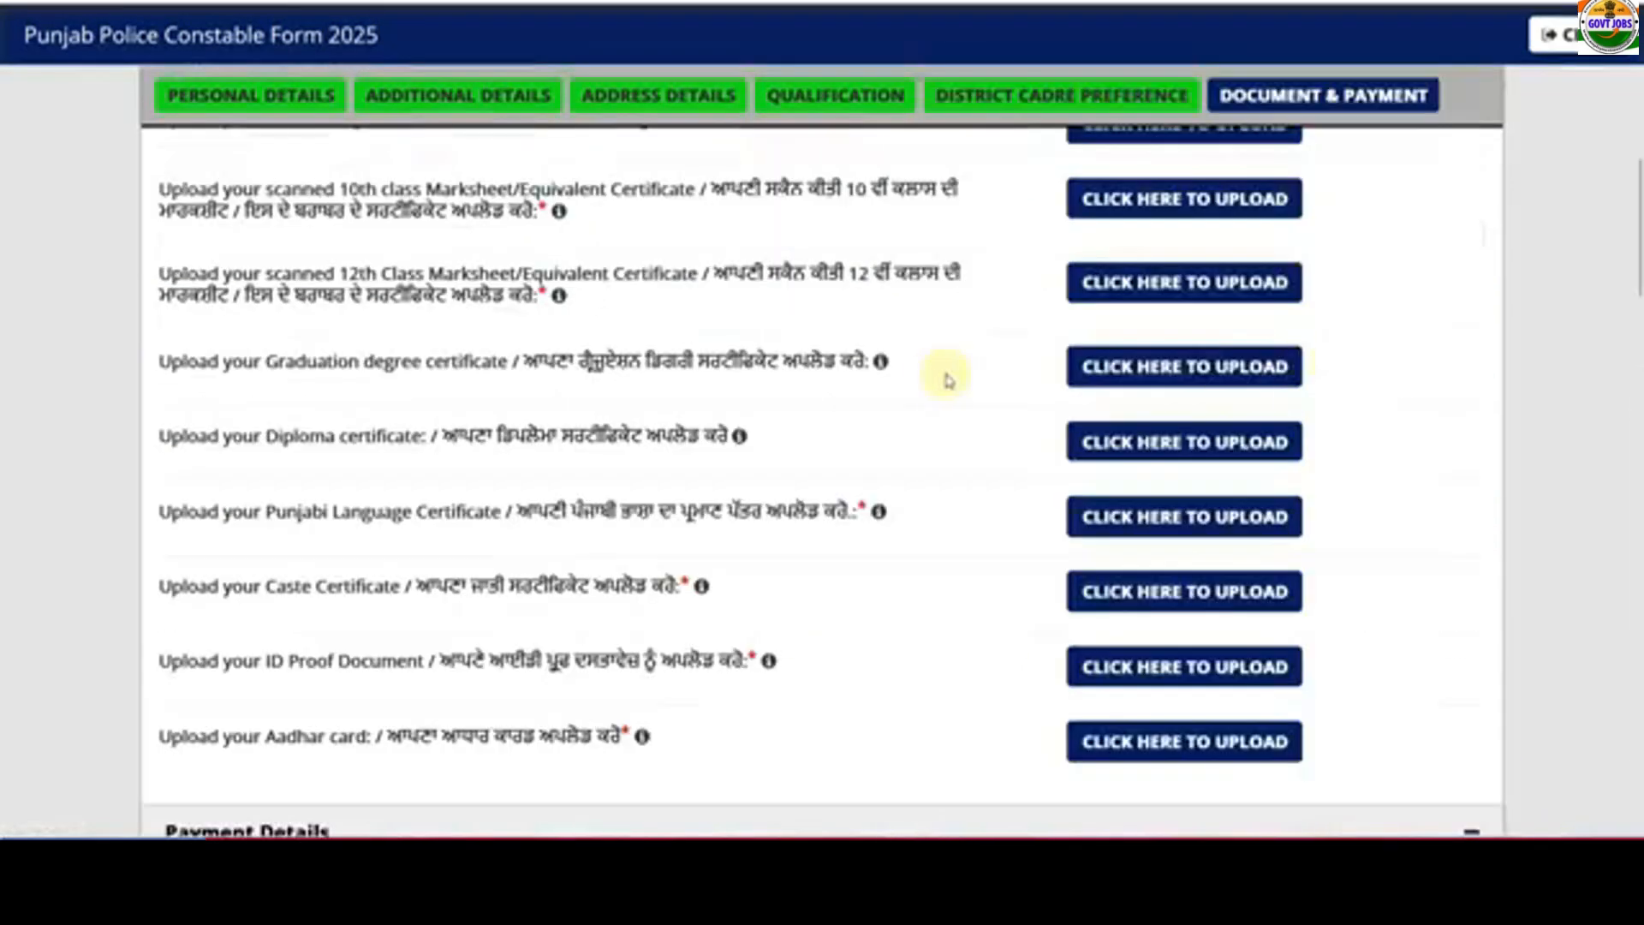
scroll(942, 378, "up", 3)
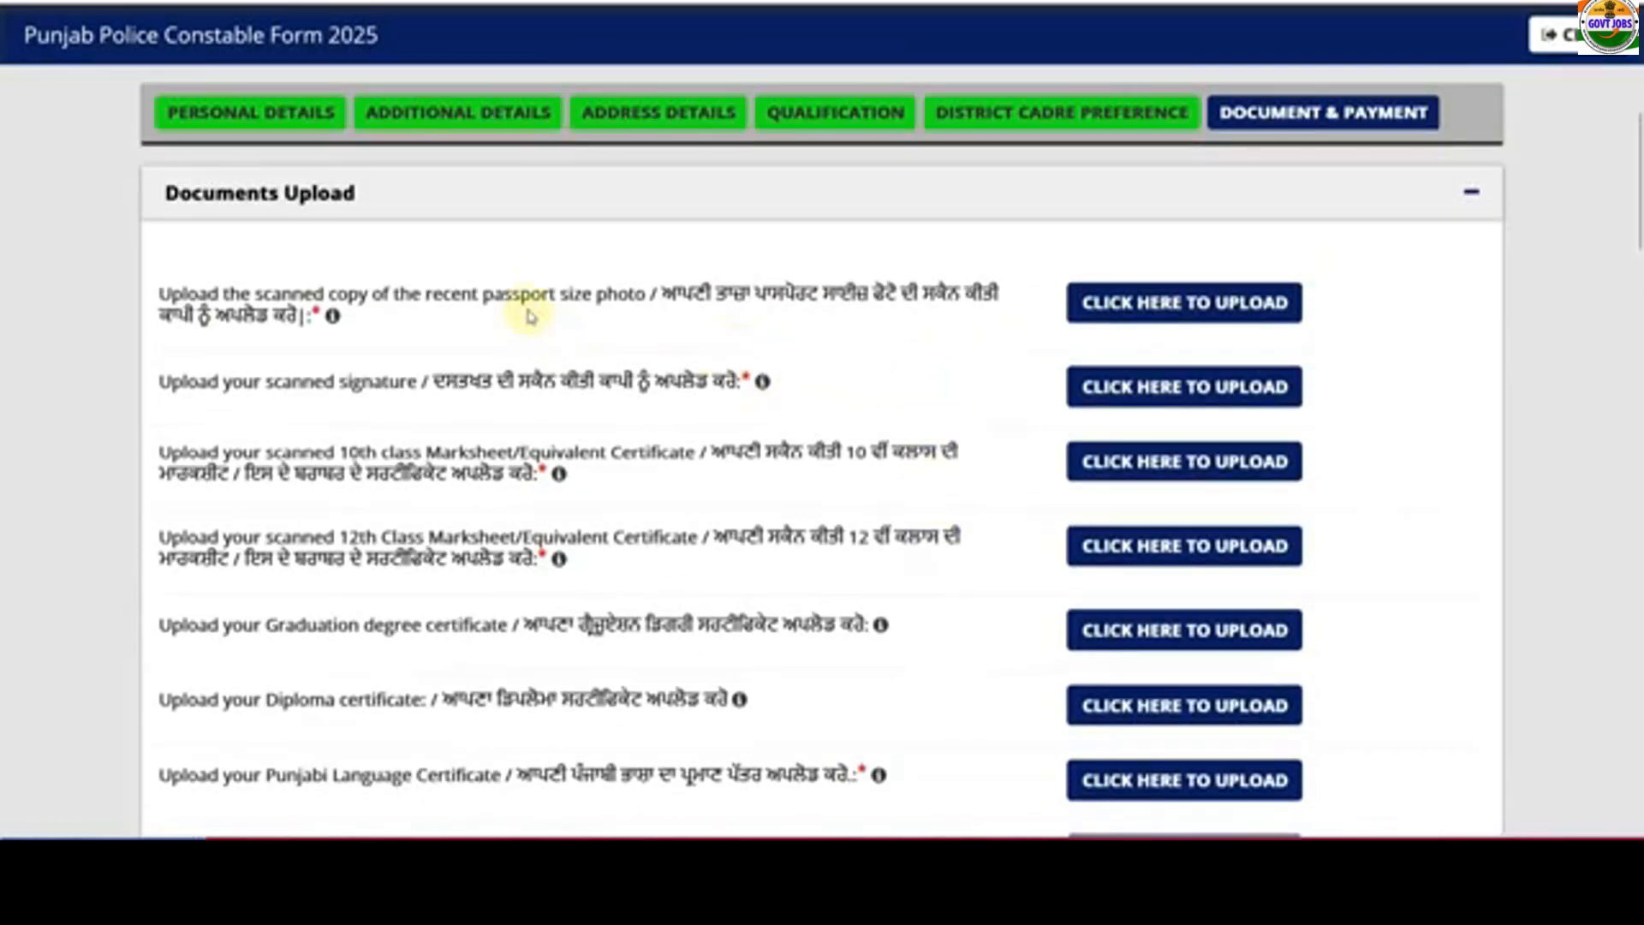
left_click(1169, 310)
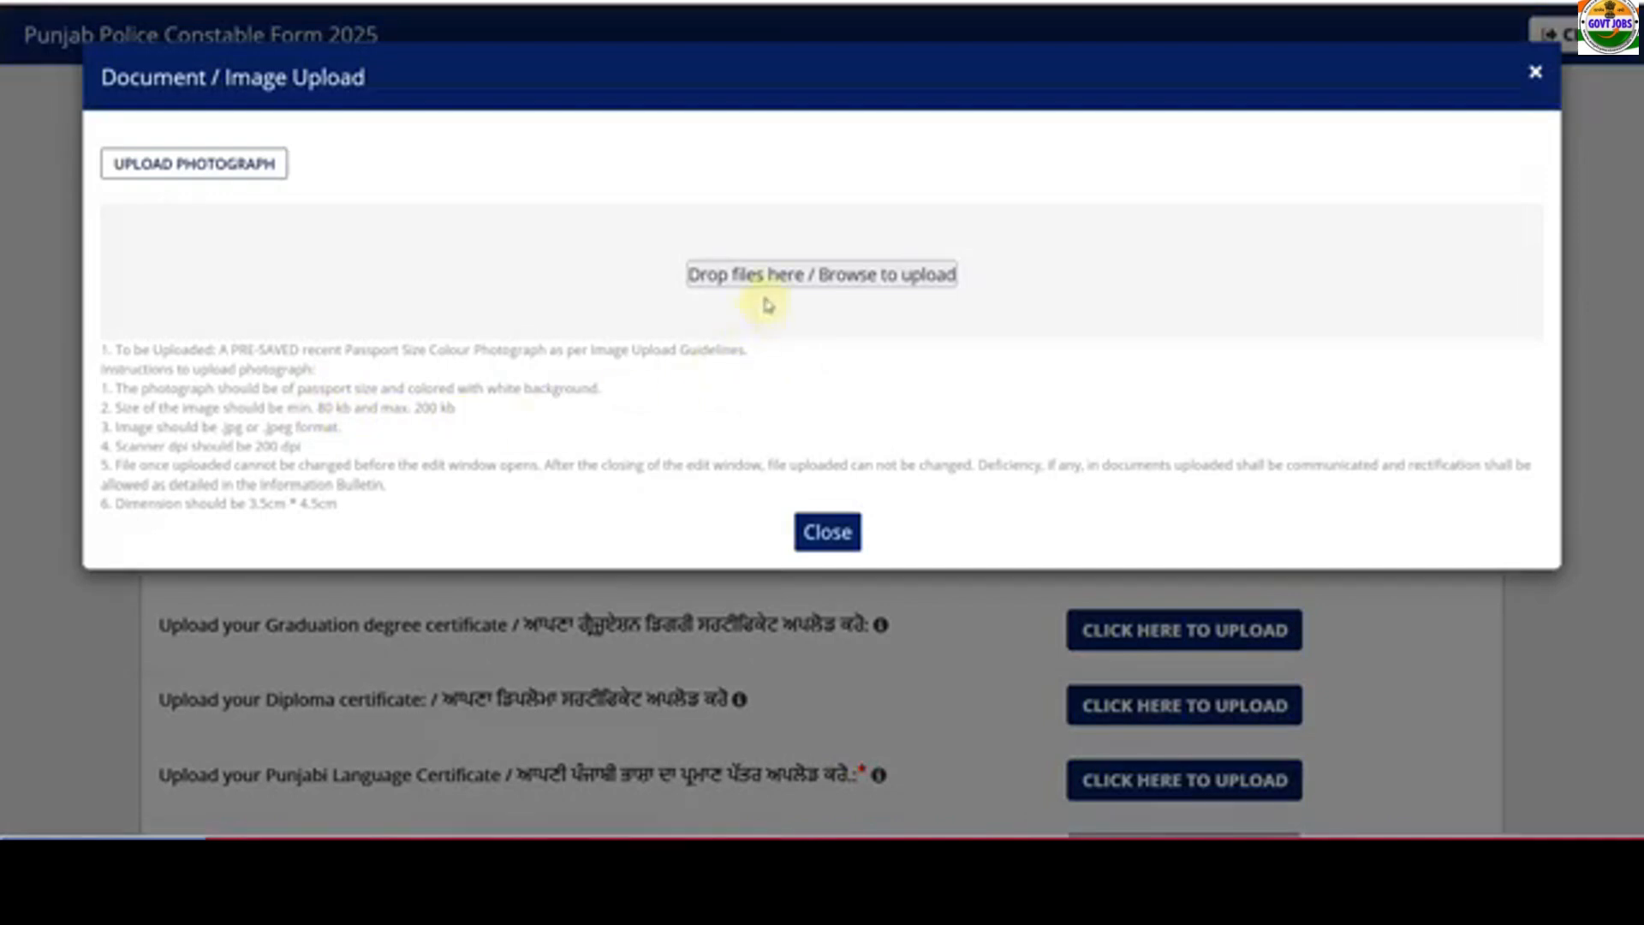
left_click(827, 531)
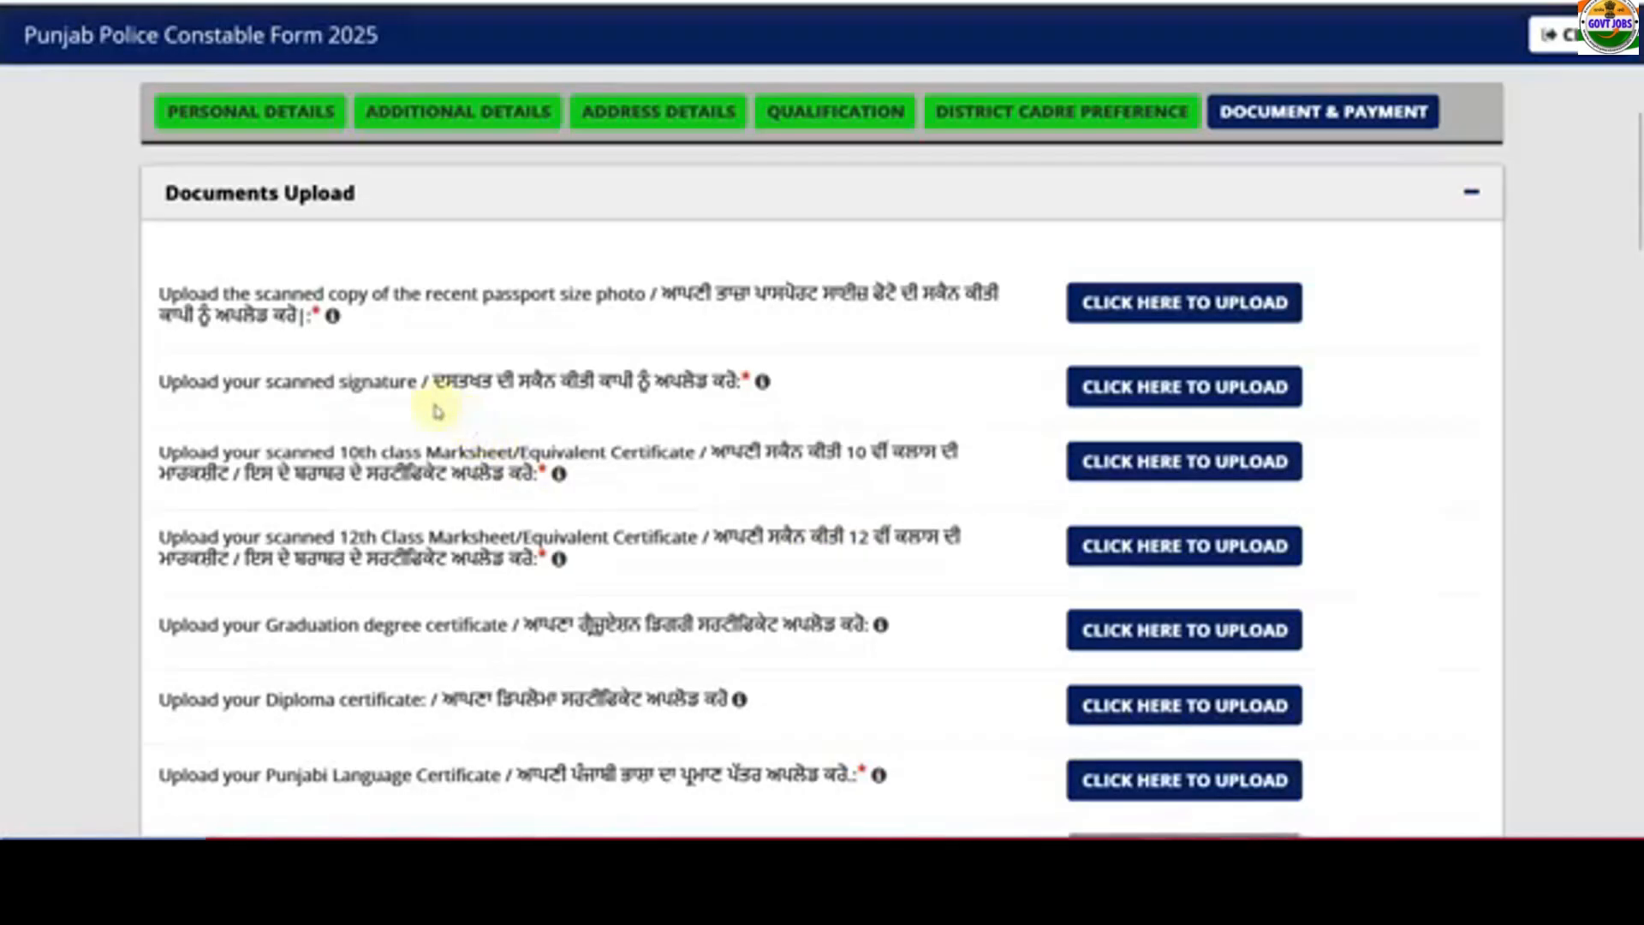
left_click(1084, 390)
left_click(848, 398)
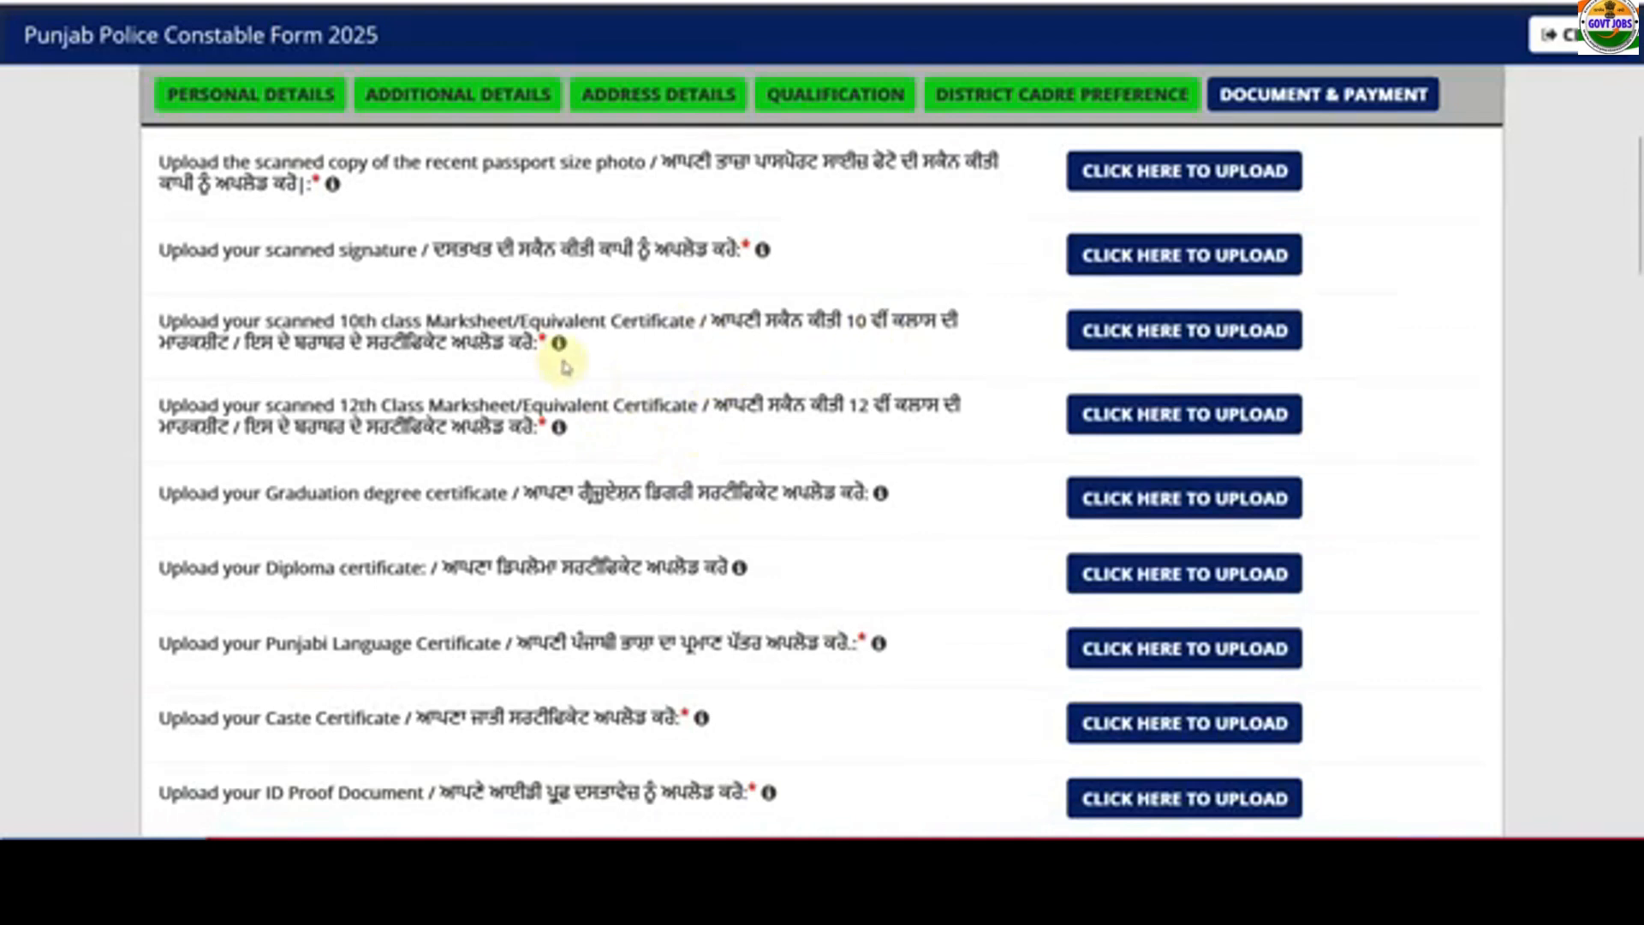
mouse_move(560, 347)
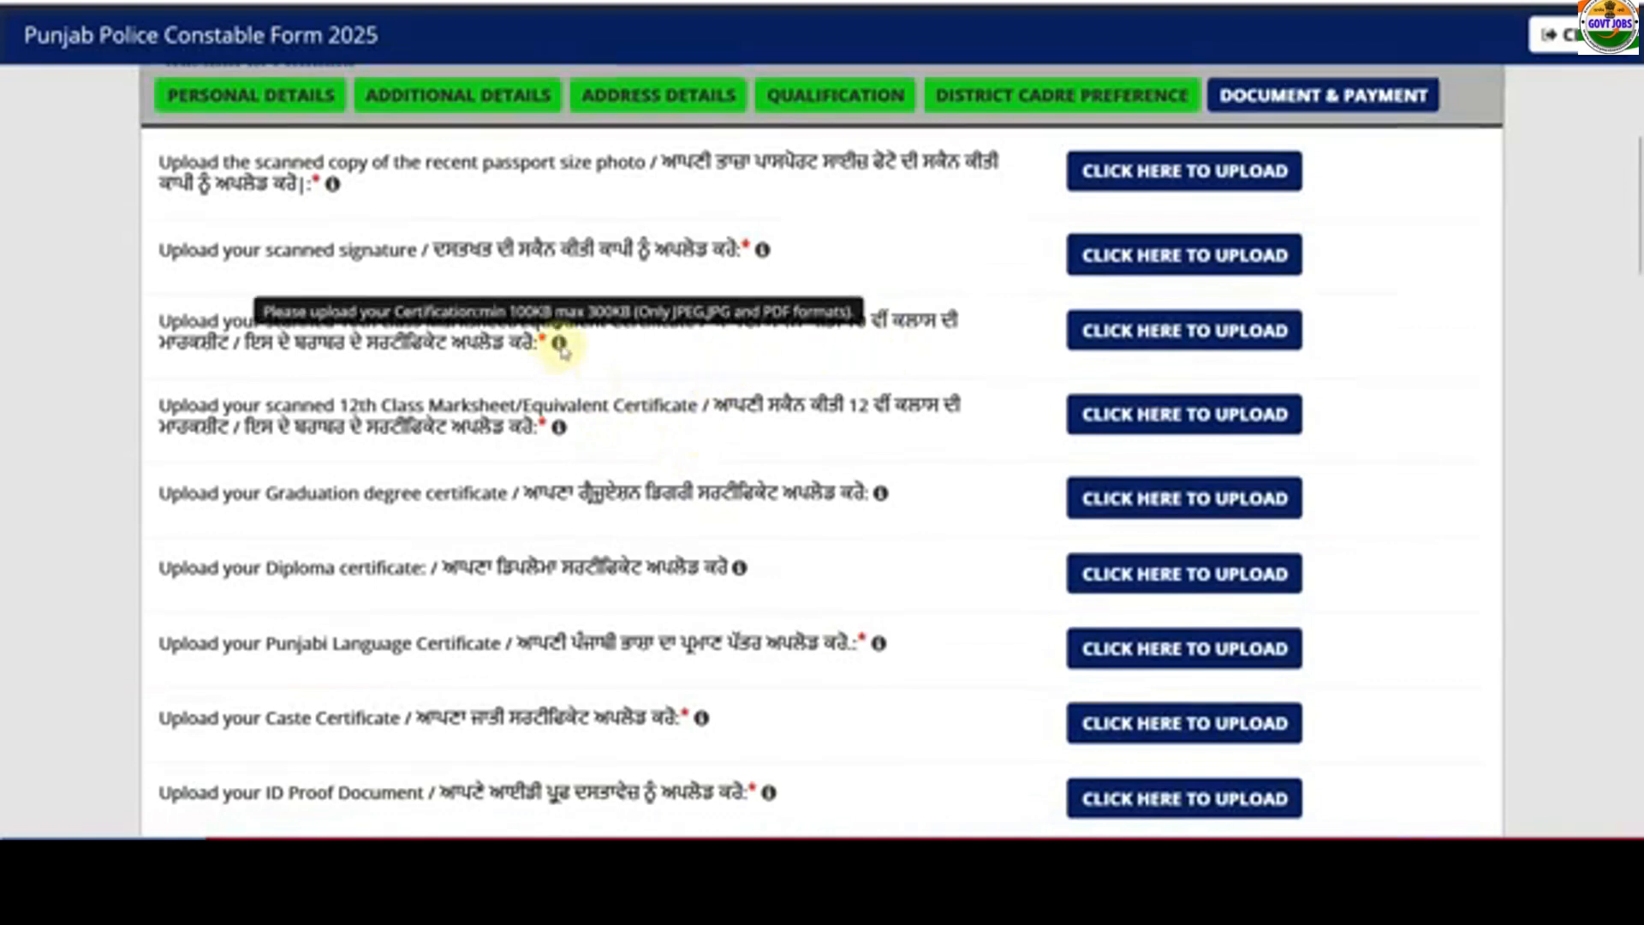
mouse_move(563, 428)
scroll(561, 428, "down", 2)
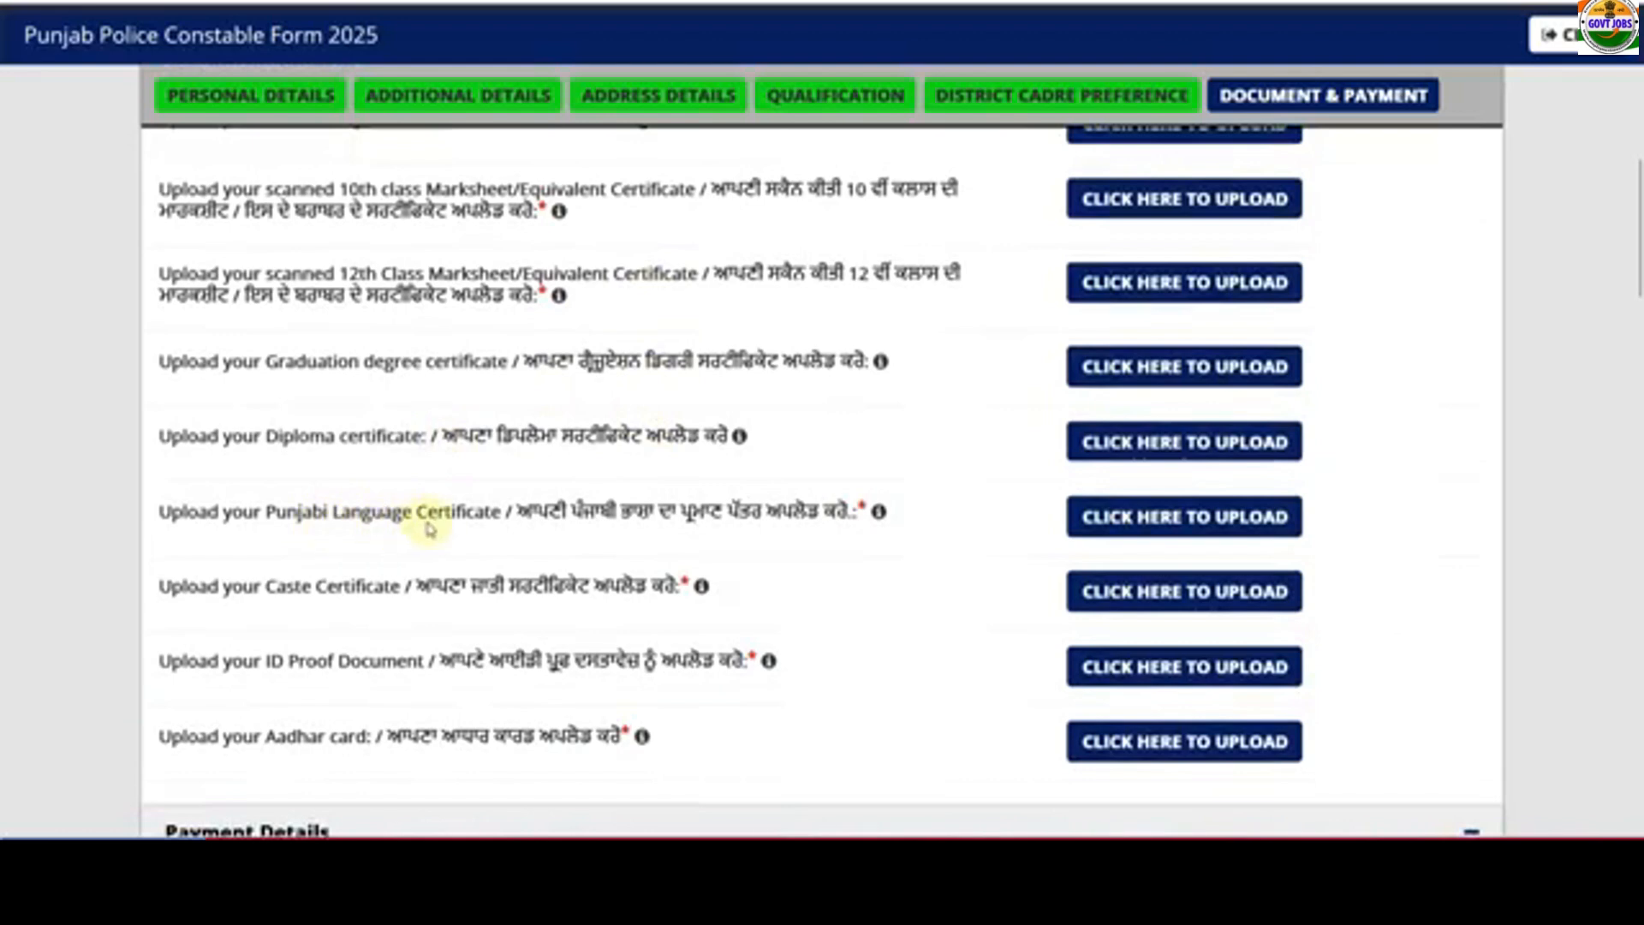
mouse_move(878, 514)
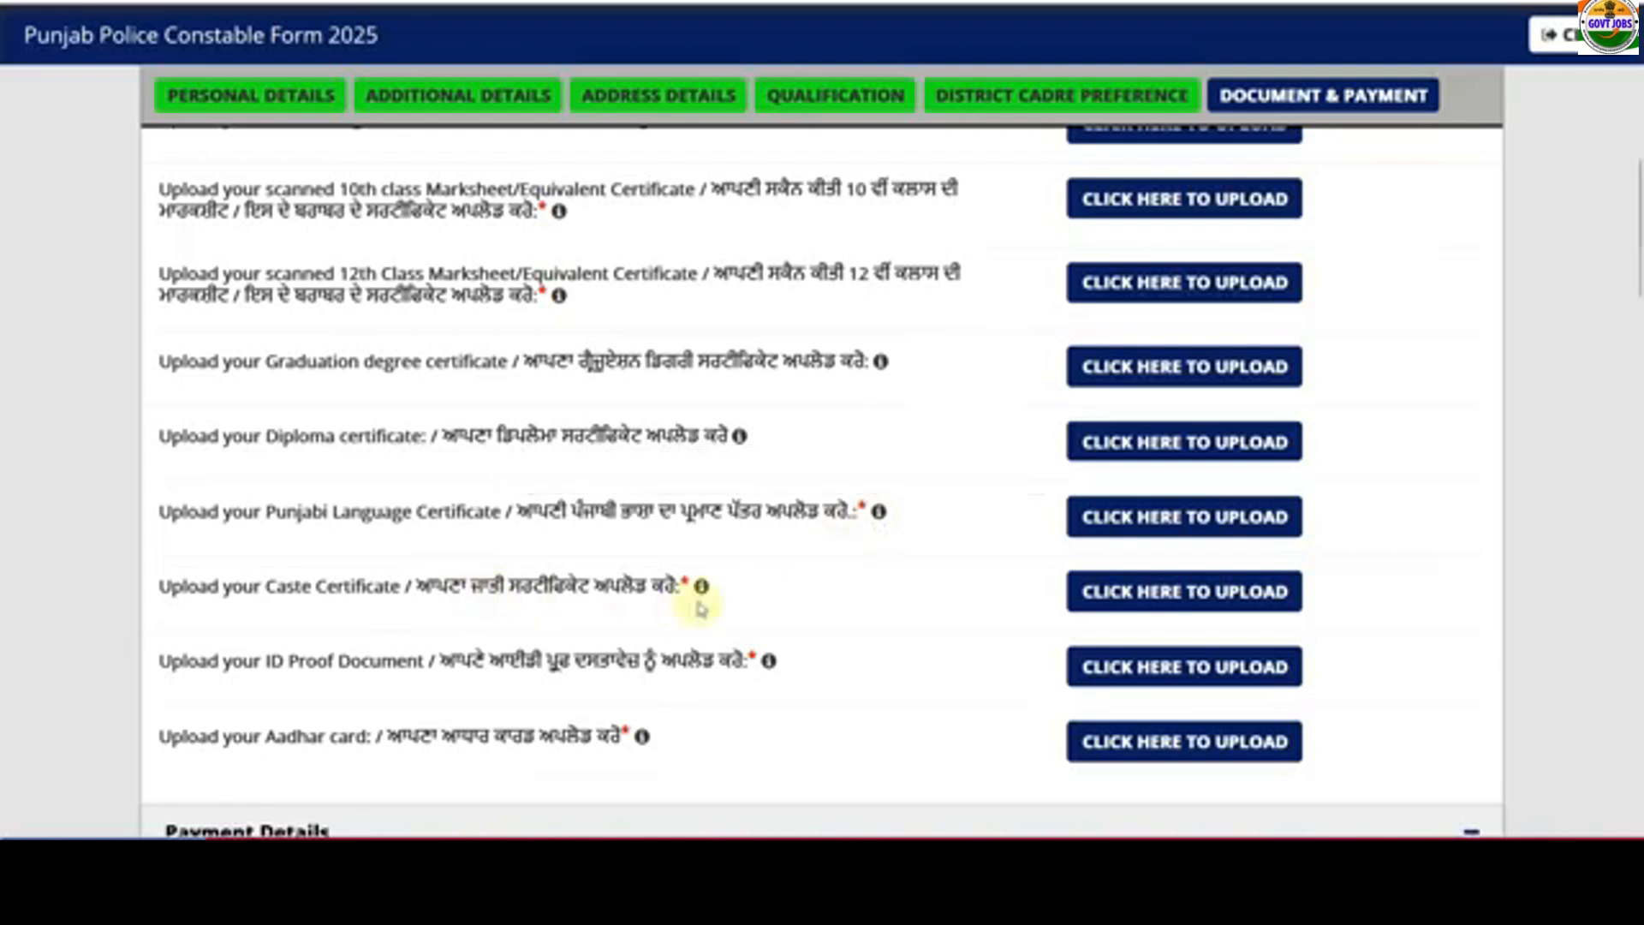
mouse_move(700, 591)
scroll(742, 594, "down", 2)
mouse_move(769, 535)
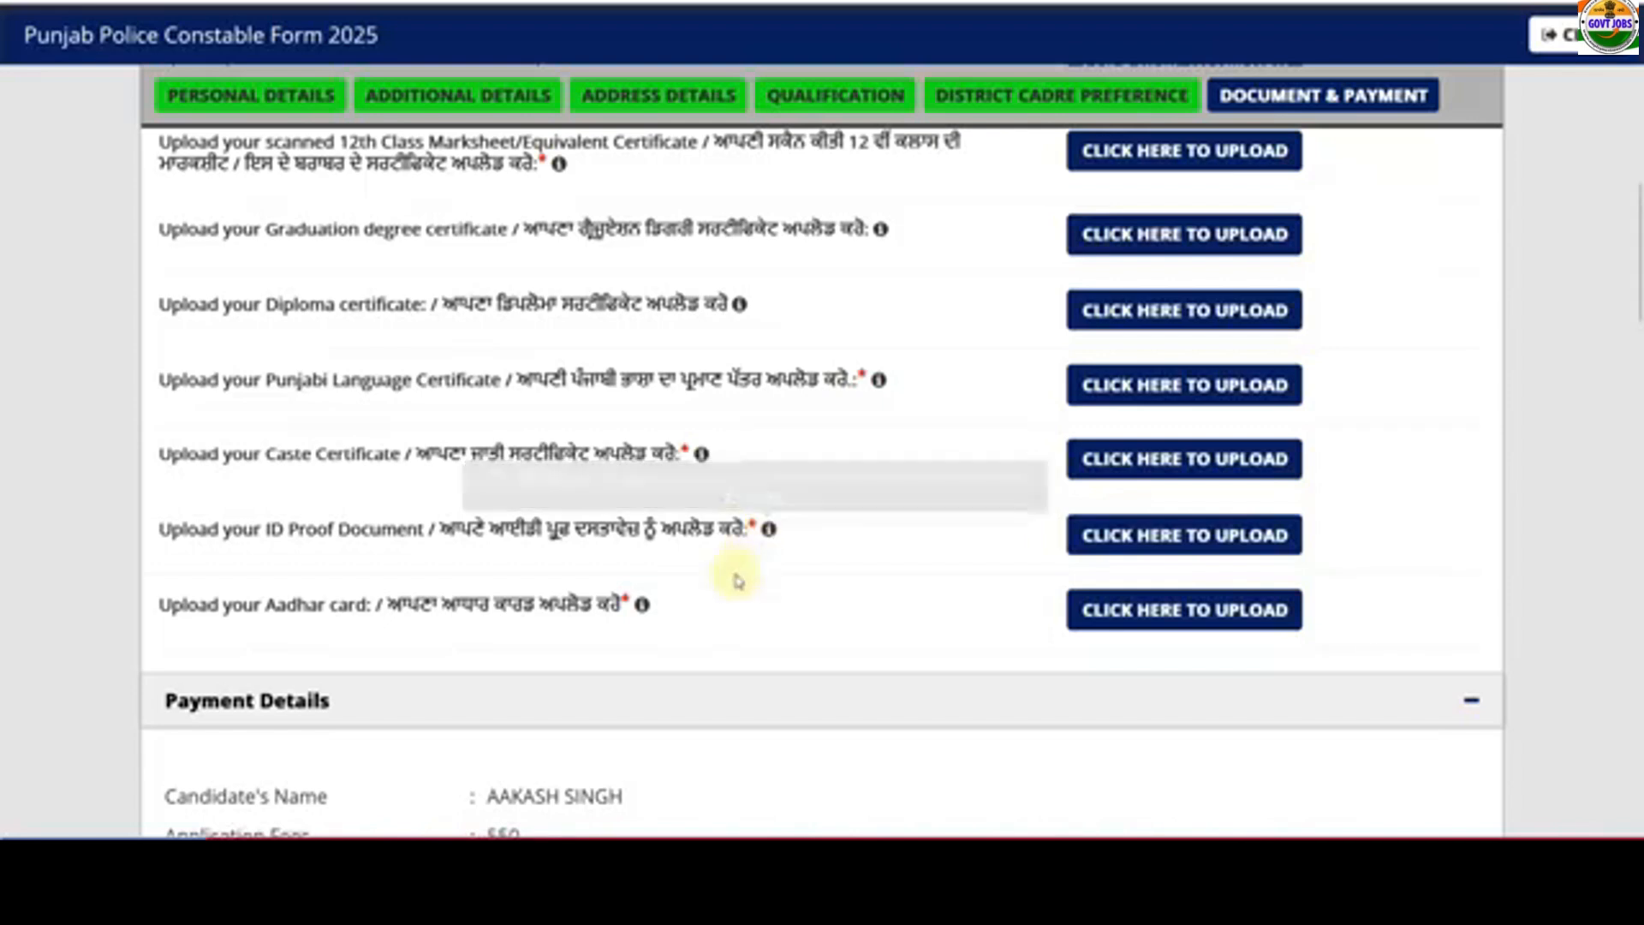
scroll(769, 628, "down", 8)
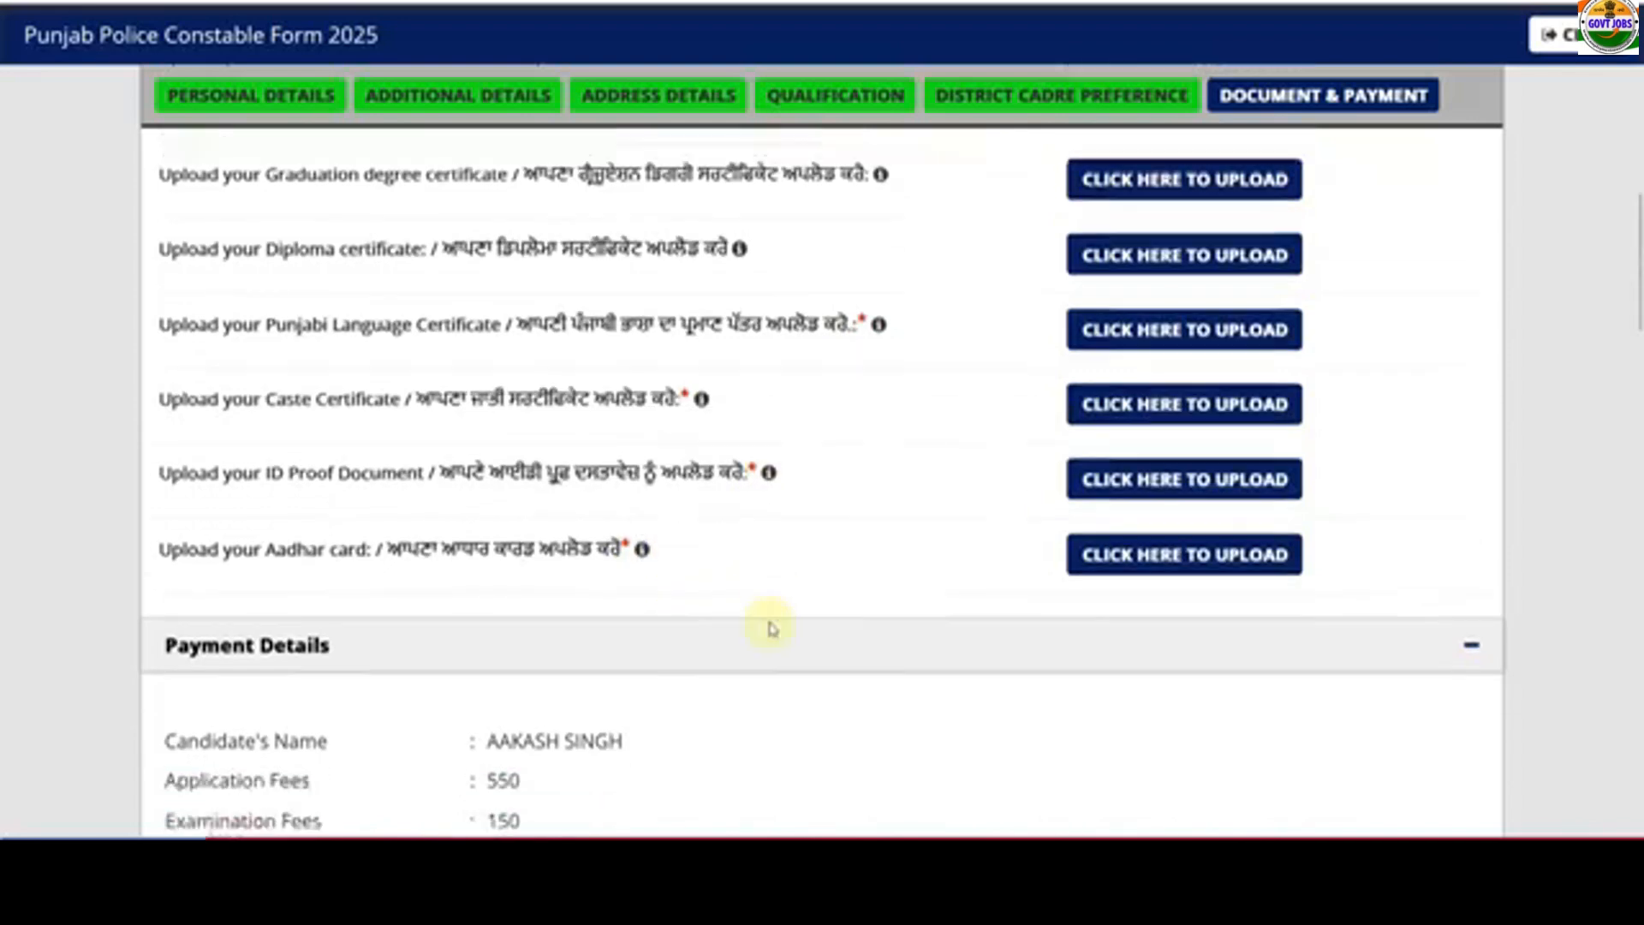
- Choose PayU as the payment mode
scroll(513, 423, "down", 6)
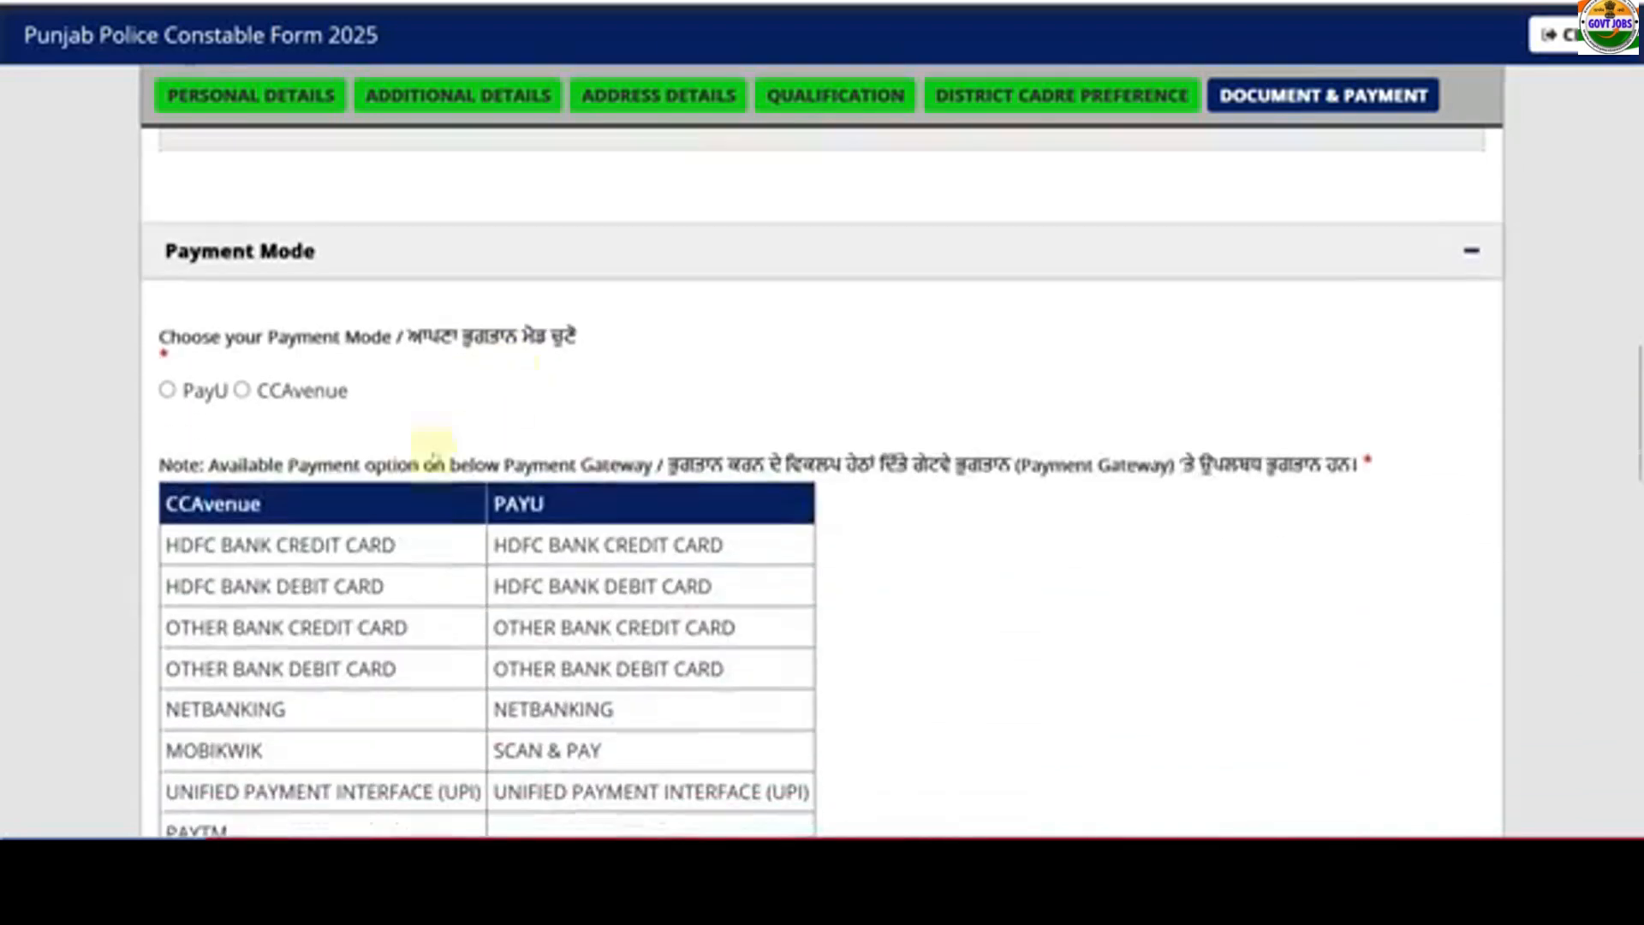
left_click(168, 373)
scroll(257, 479, "down", 2)
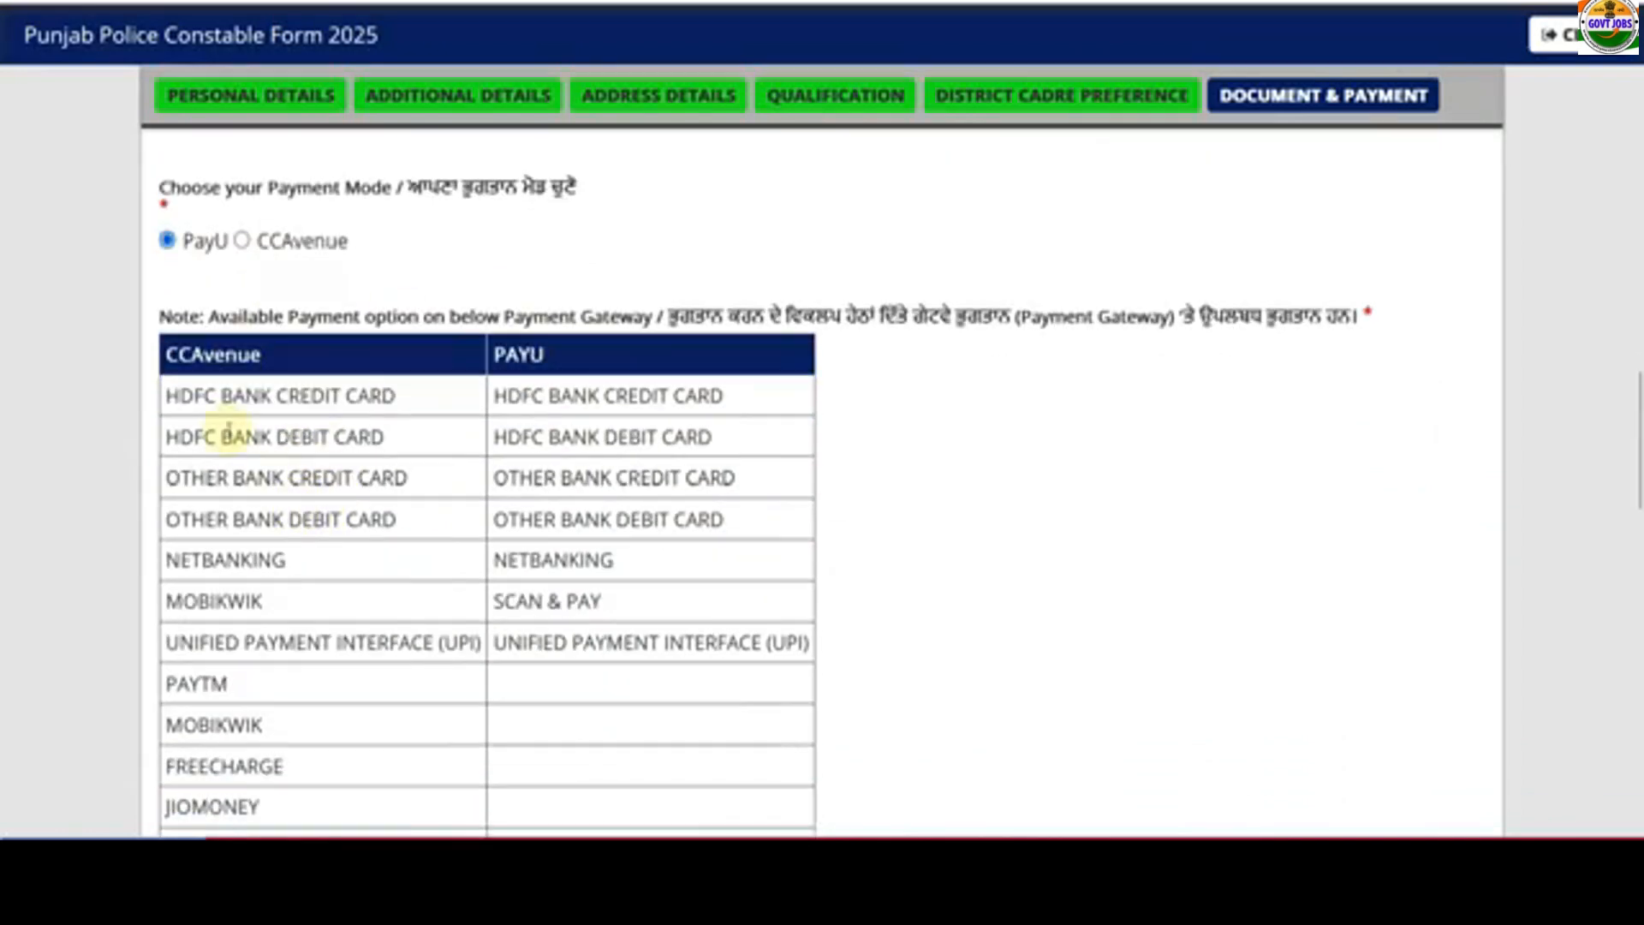
scroll(542, 484, "down", 2)
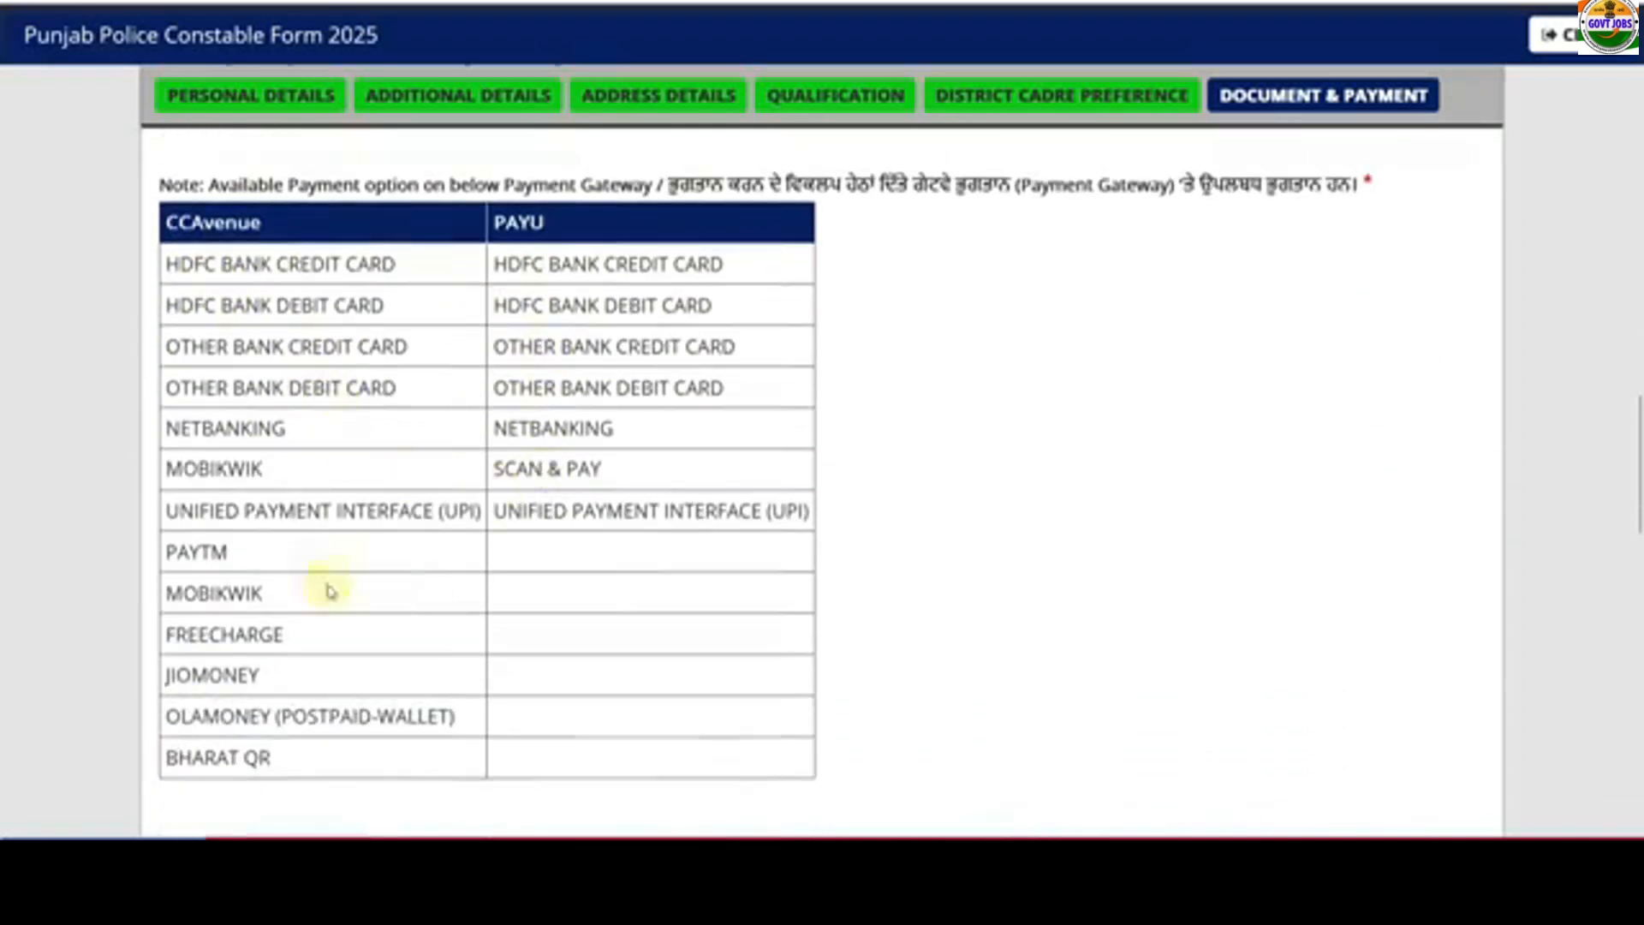
scroll(574, 615, "down", 10)
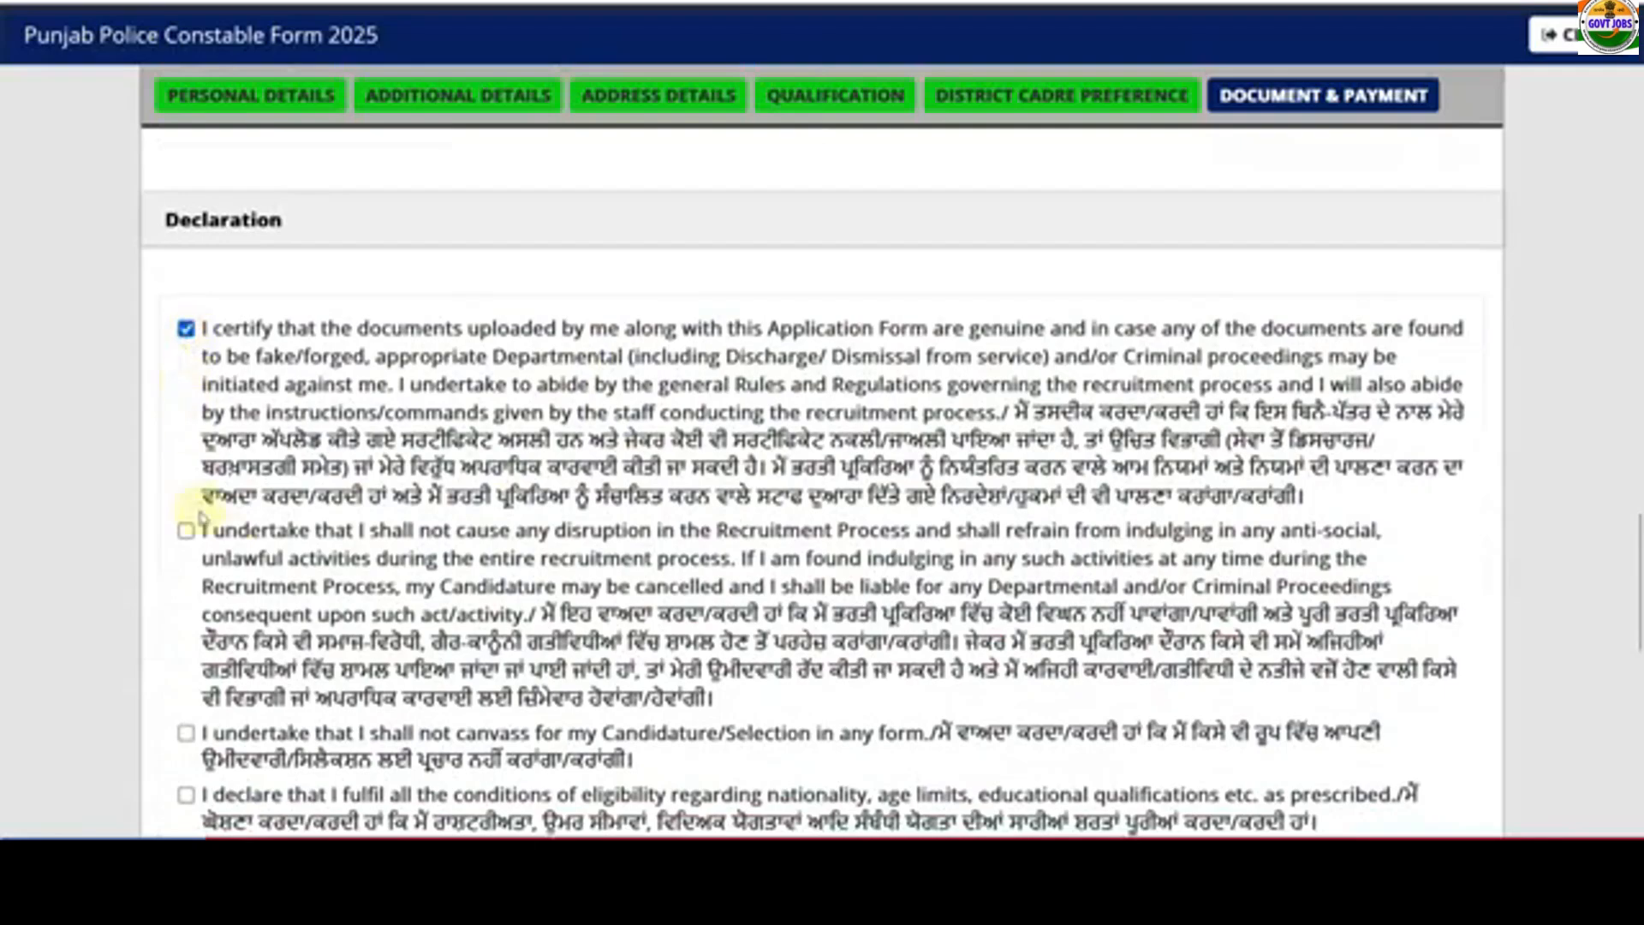
- Tick every declaration, including substance abuse test, form preview and I Agree
left_click(185, 530)
scroll(186, 480, "down", 3)
left_click(186, 532)
scroll(190, 349, "down", 3)
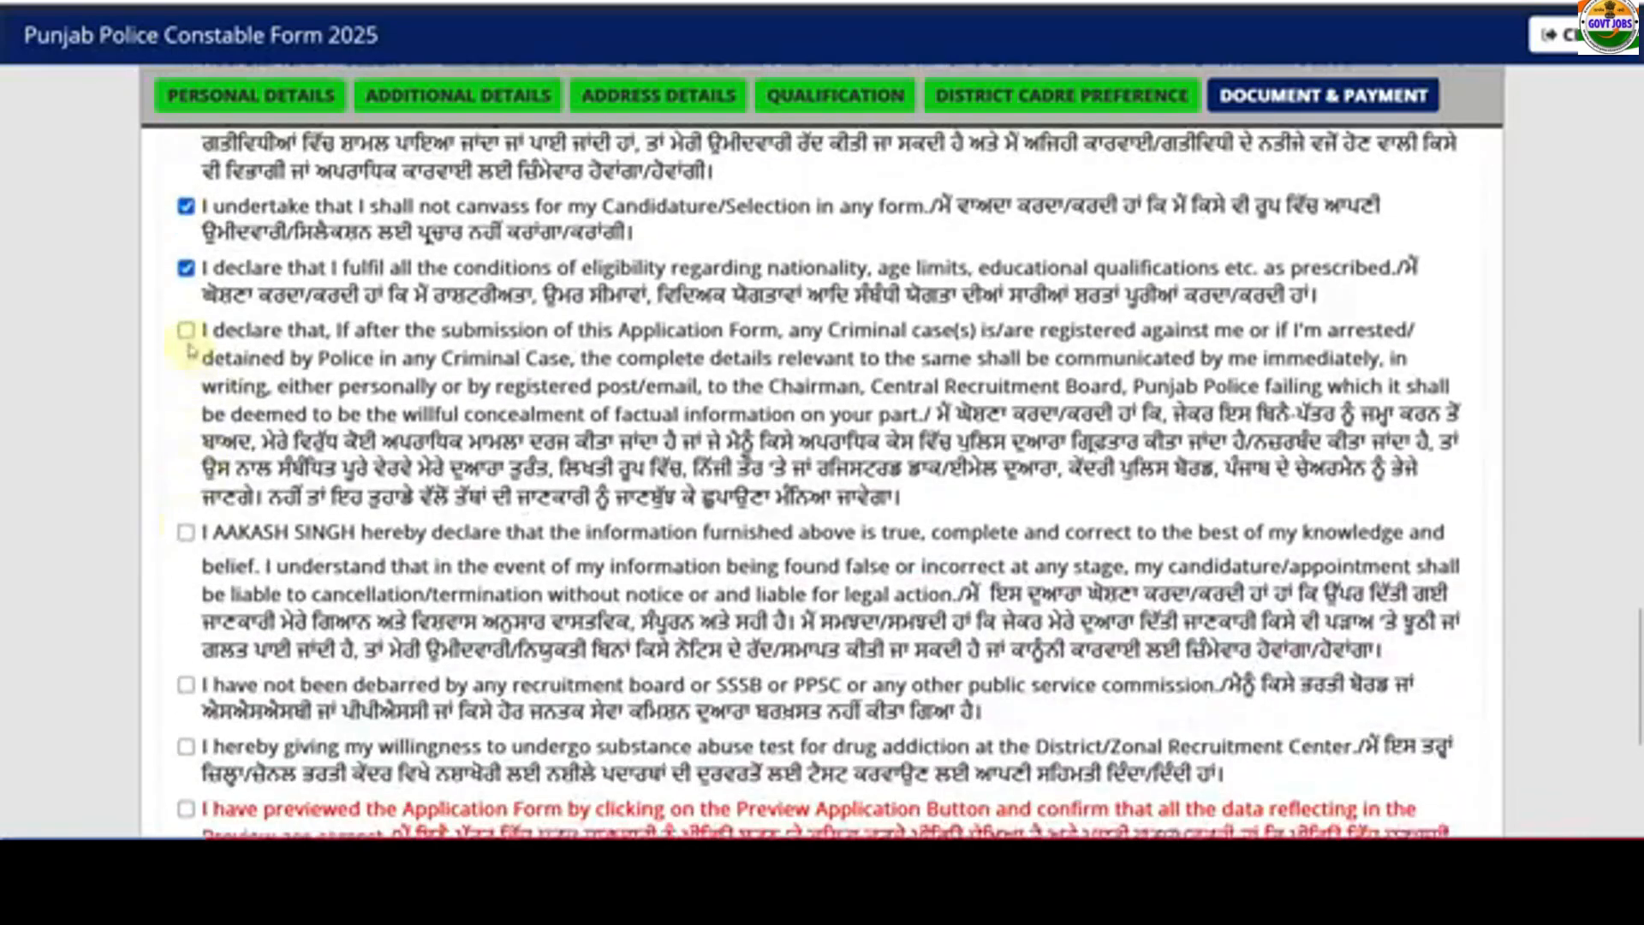
left_click(187, 533)
scroll(192, 542, "down", 5)
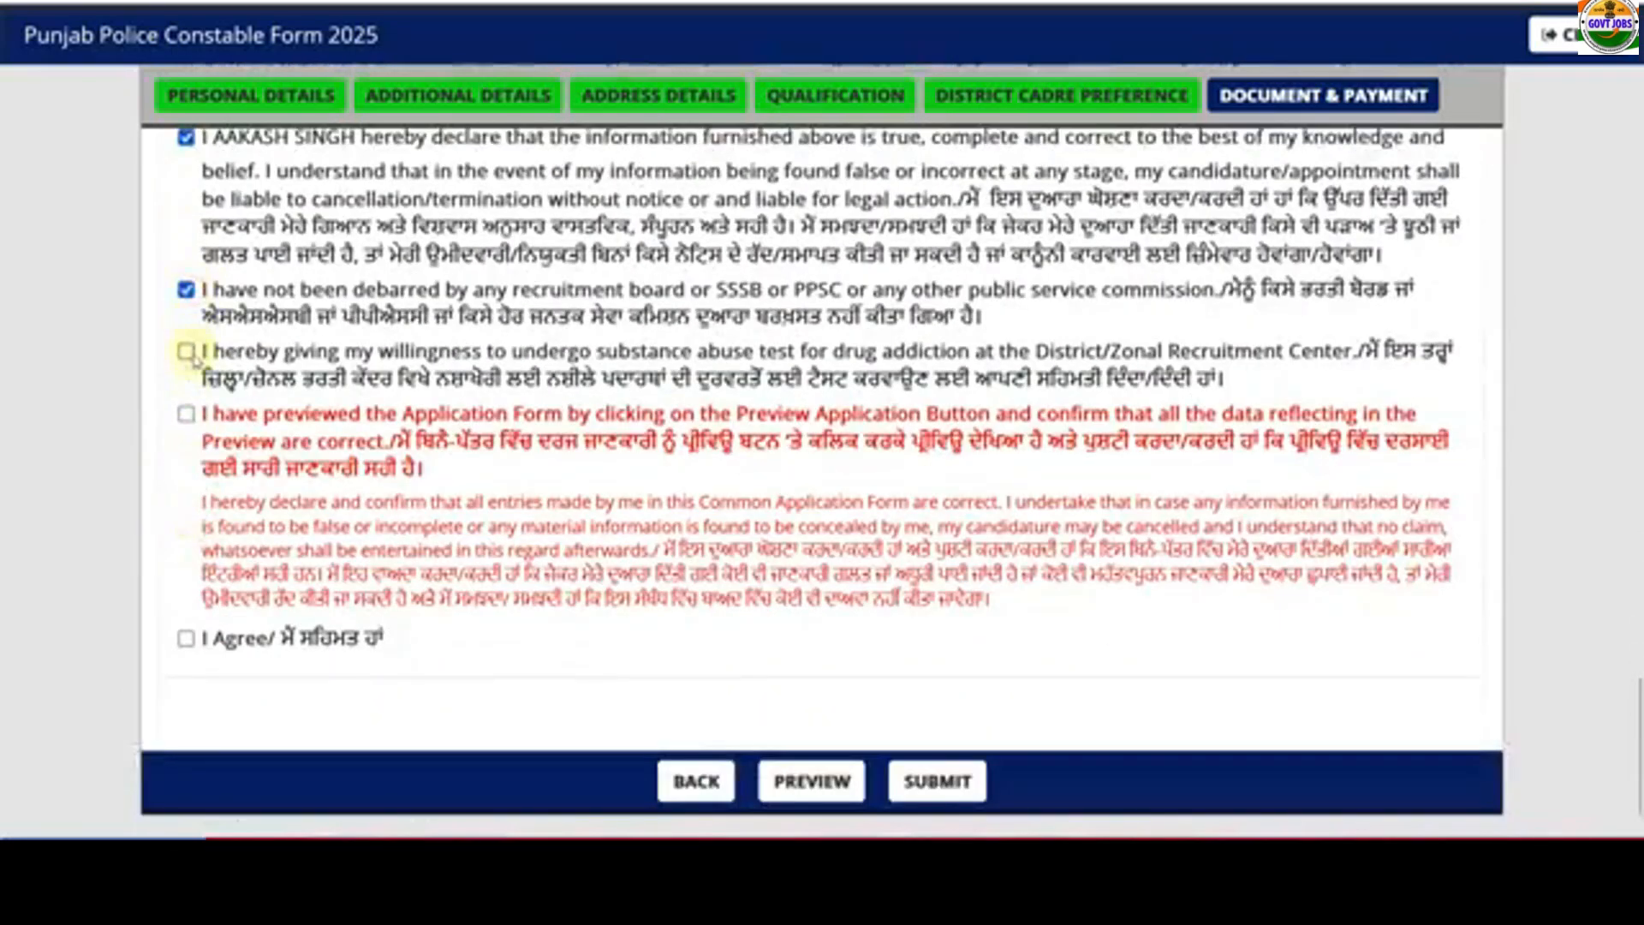
left_click(186, 352)
left_click(186, 638)
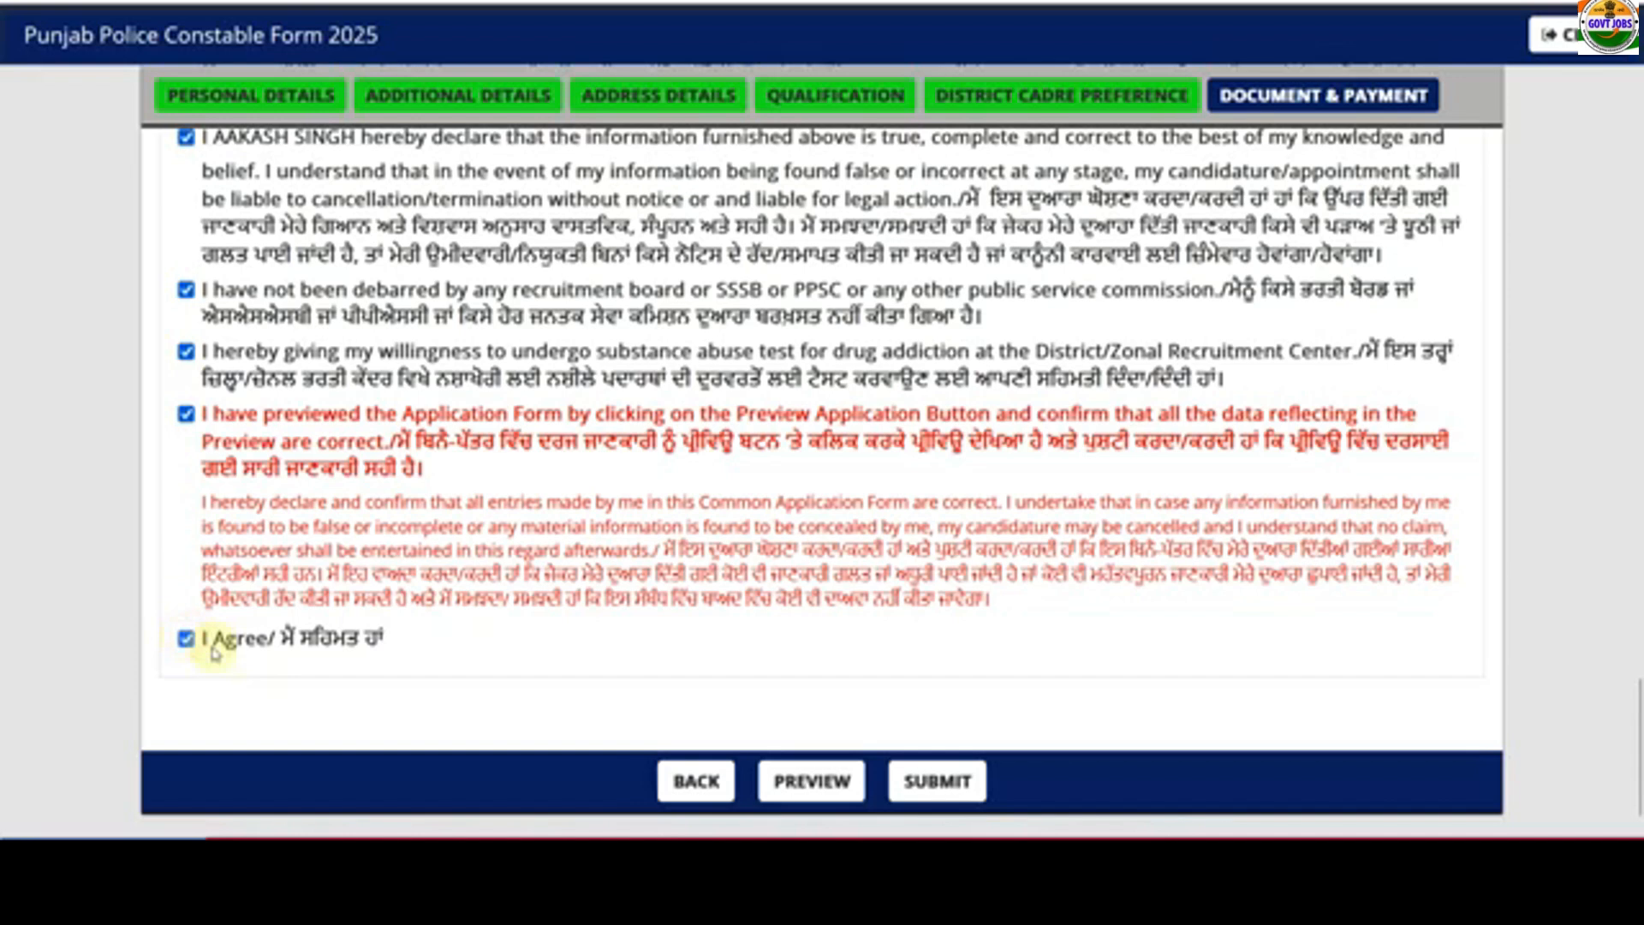
left_click(805, 790)
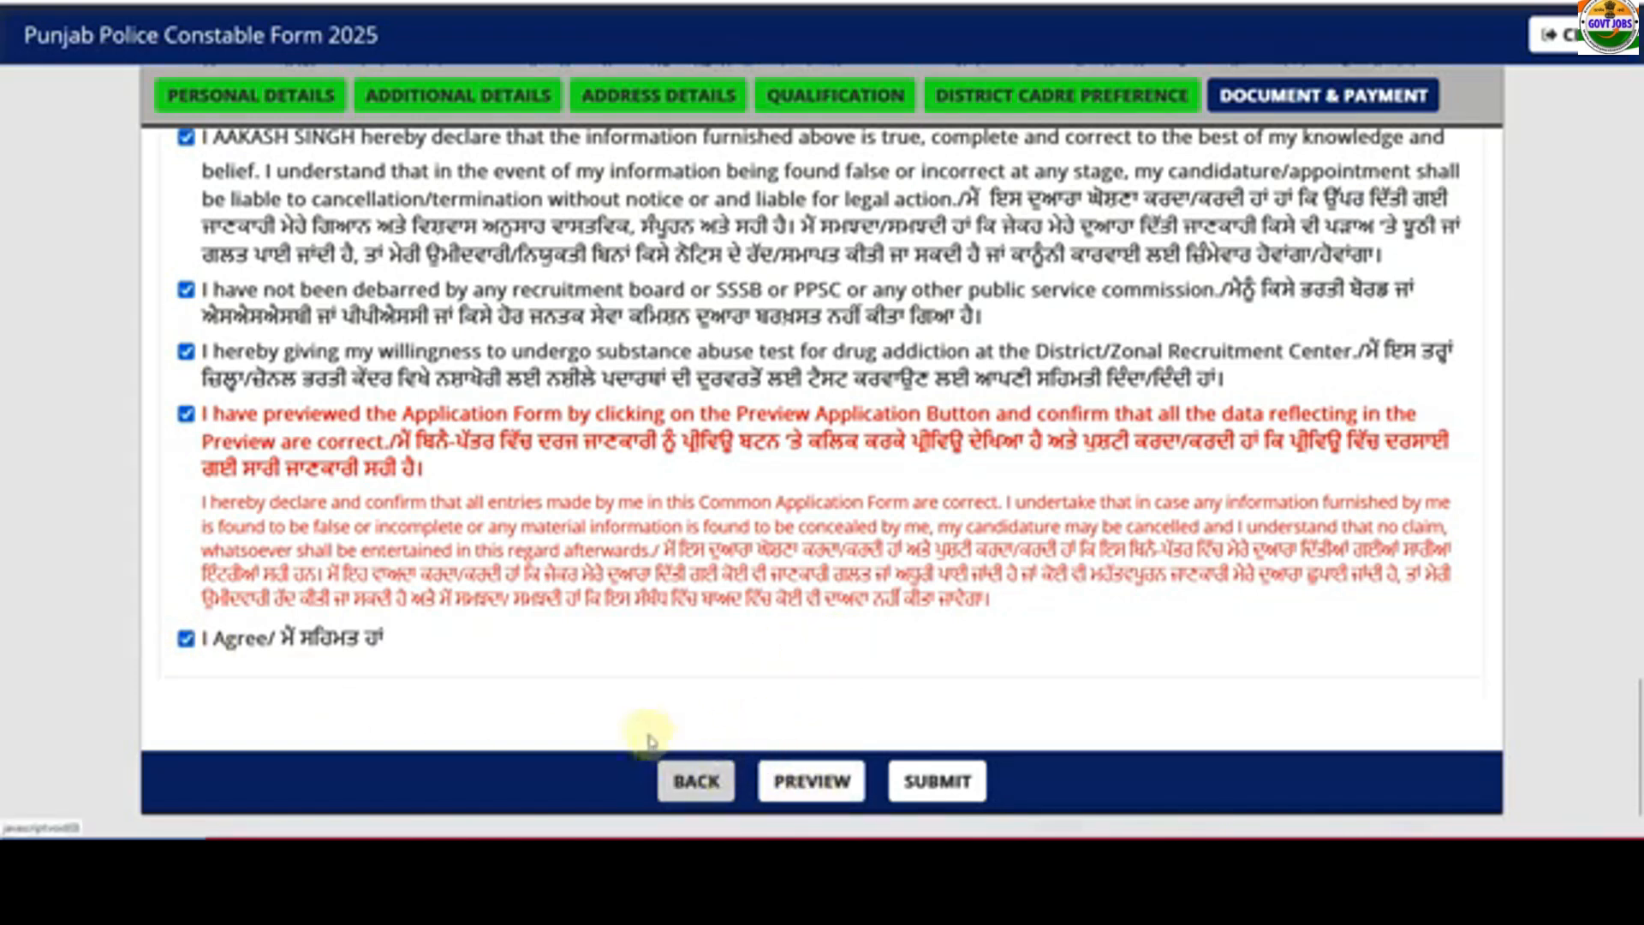
- Submit the application and generate an HDFC UPI QR code for the ₹700.00 fee
left_click(928, 798)
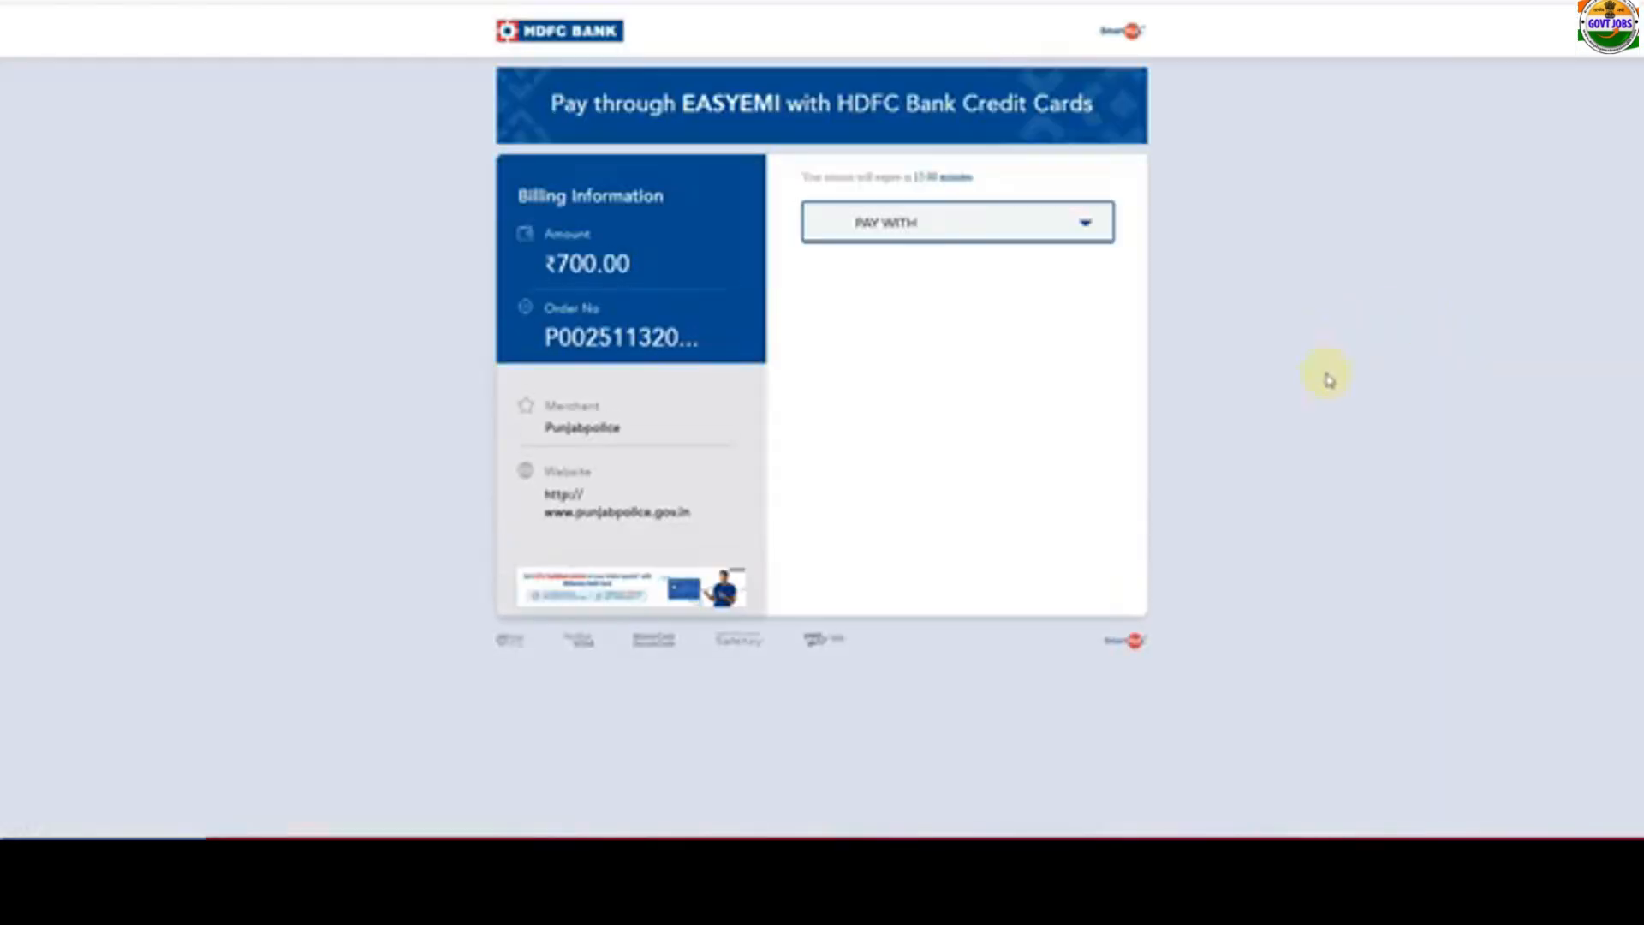
left_click(928, 228)
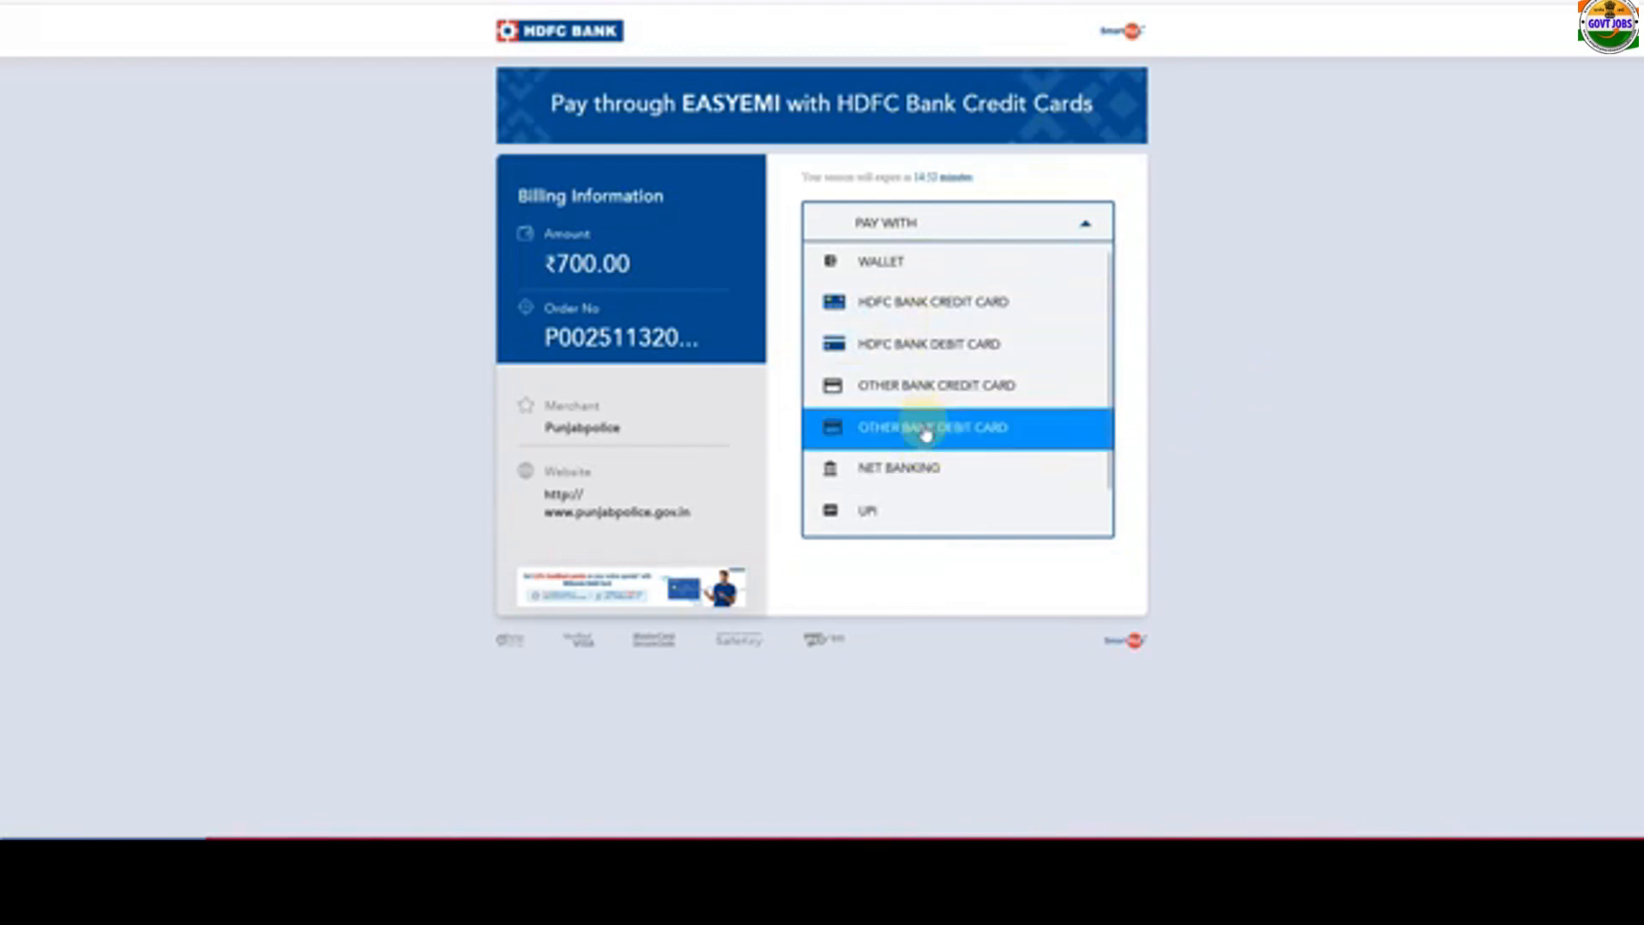
left_click(891, 512)
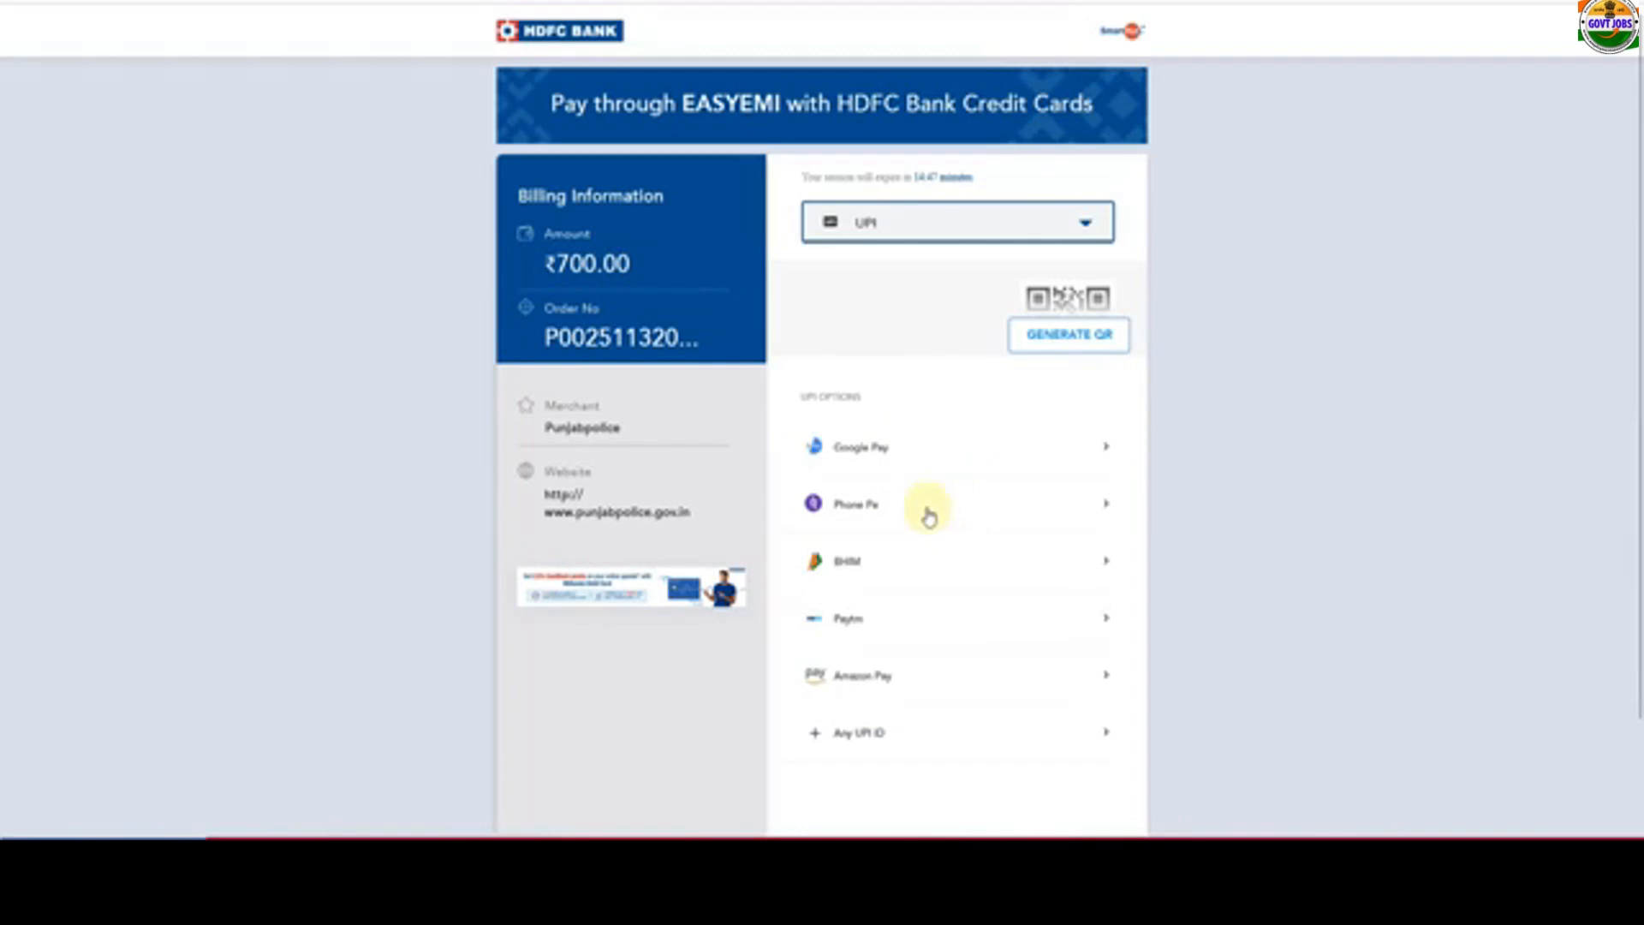
left_click(1072, 343)
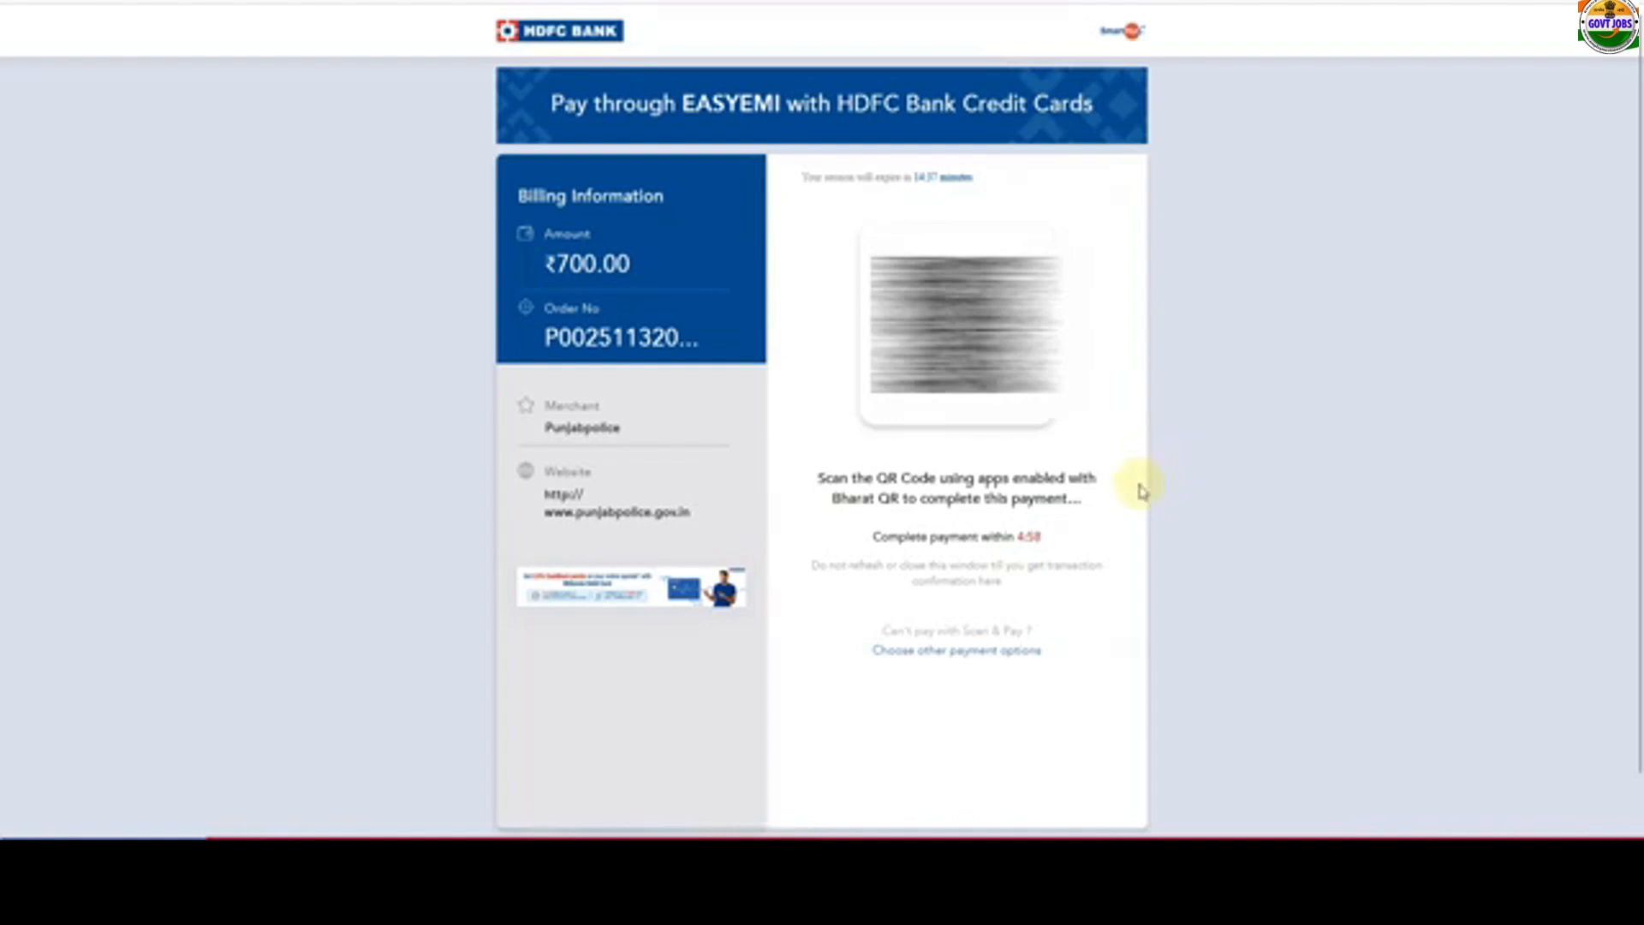